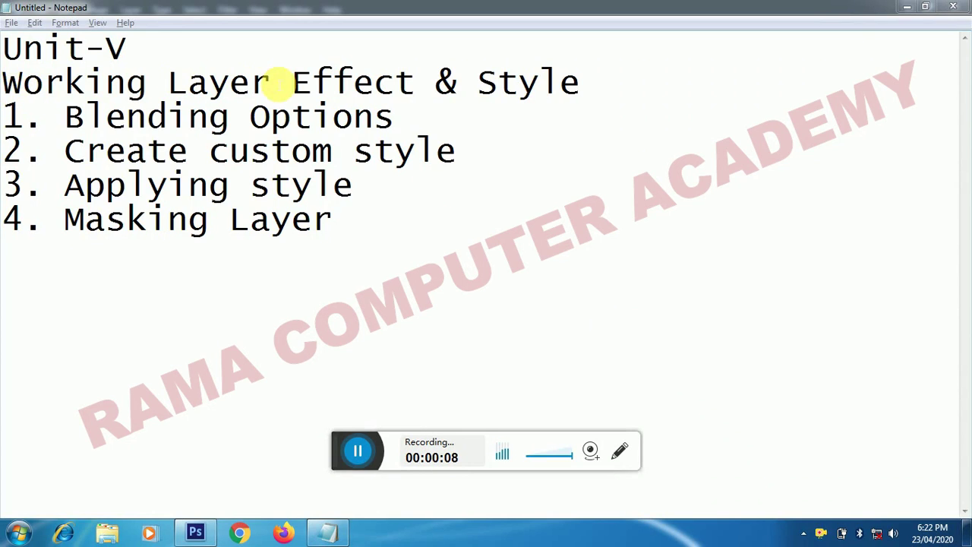
# Step: Highlight the tutorial topics: Effect & Style, Blending Options, Create, Applying style, Masking Layer
pyautogui.moveTo(290, 82); pyautogui.dragTo(583, 79)
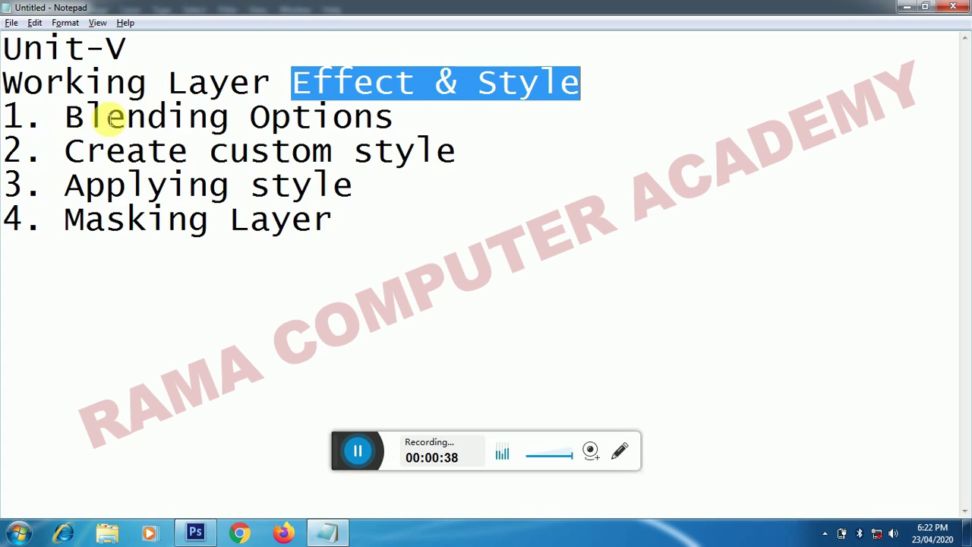
pyautogui.moveTo(66, 121); pyautogui.dragTo(400, 115)
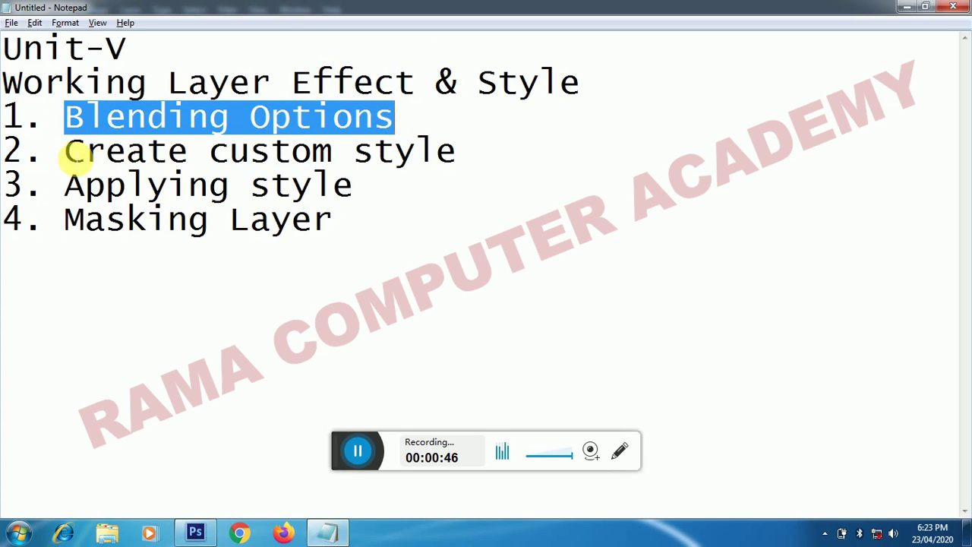
pyautogui.moveTo(74, 152); pyautogui.dragTo(176, 157)
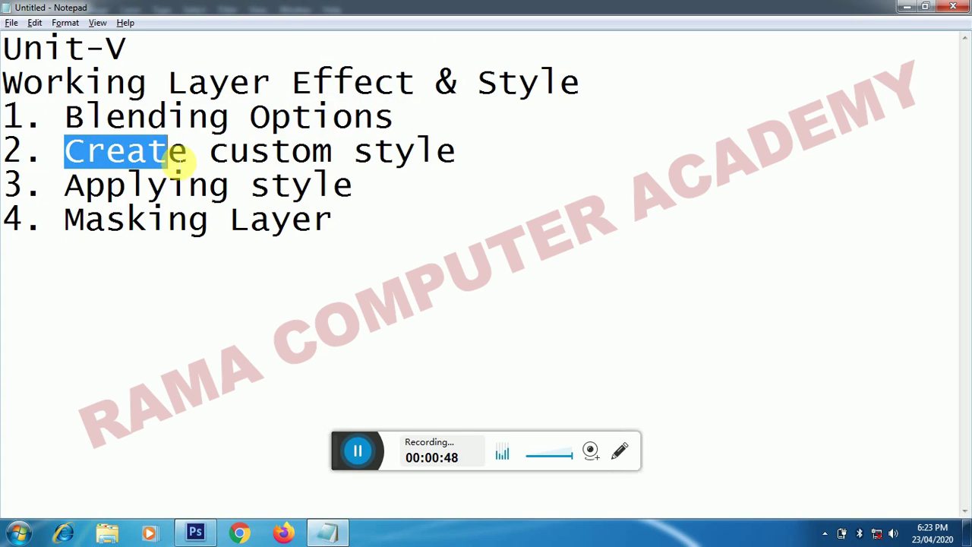
pyautogui.moveTo(176, 156)
pyautogui.mouseDown()
pyautogui.moveTo(276, 146)
pyautogui.moveTo(454, 156)
pyautogui.mouseUp()
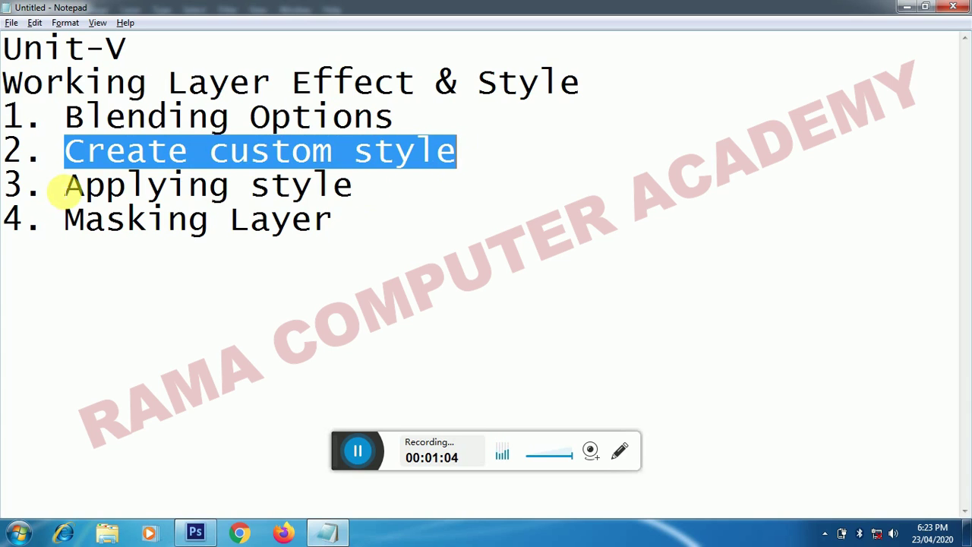
pyautogui.moveTo(64, 187)
pyautogui.mouseDown()
pyautogui.moveTo(327, 187)
pyautogui.moveTo(370, 198)
pyautogui.mouseUp()
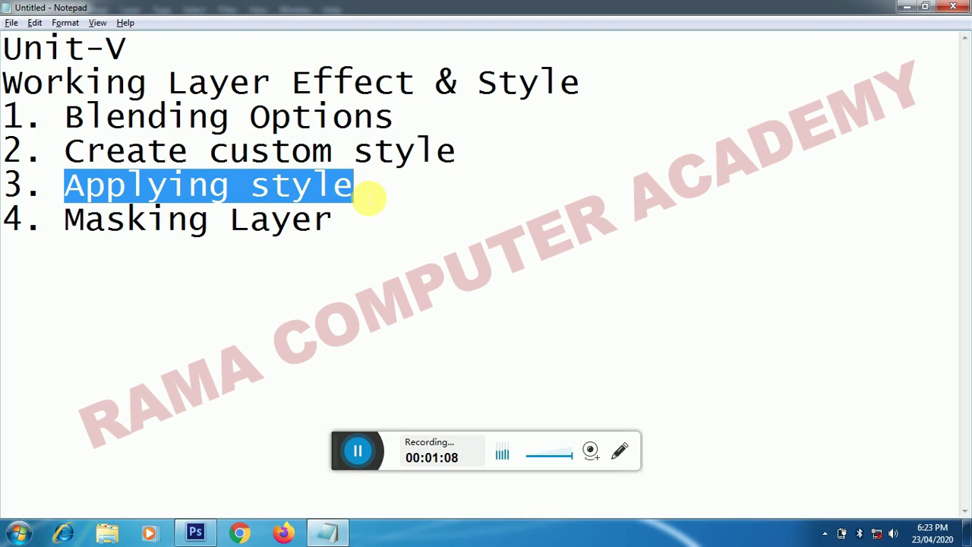
pyautogui.moveTo(72, 227); pyautogui.dragTo(335, 225)
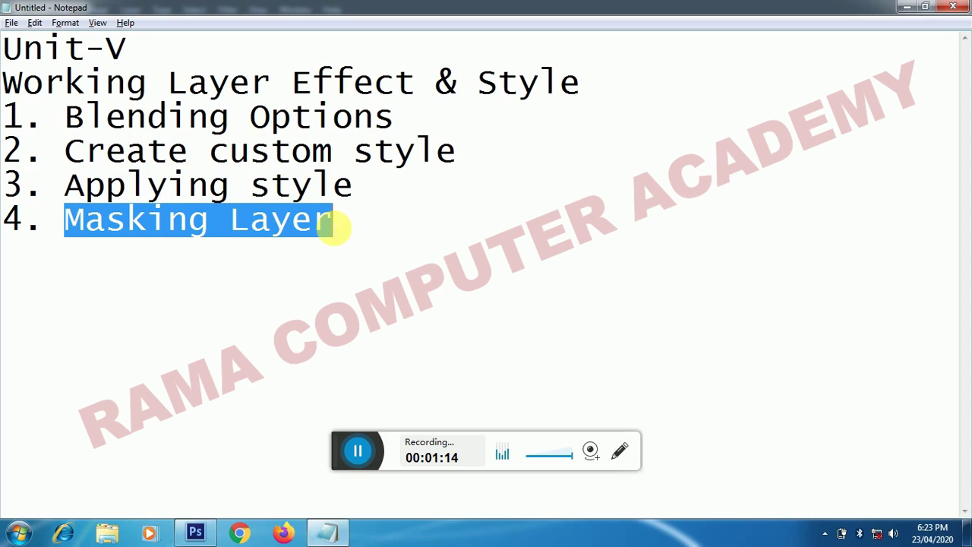
# Step: Switch to Photoshop with the Mickey image and restore the Layers panel
pyautogui.click(195, 532)
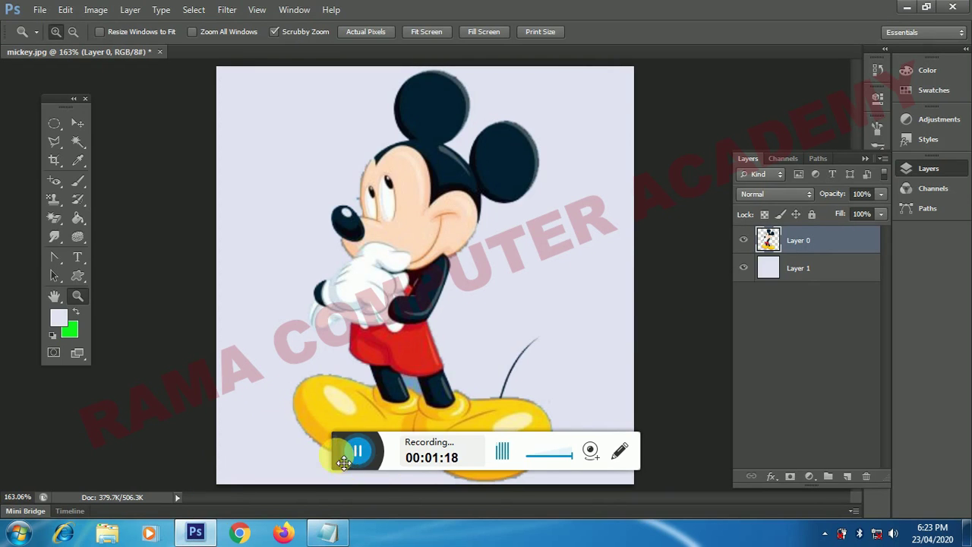
pyautogui.moveTo(344, 462); pyautogui.dragTo(608, 93)
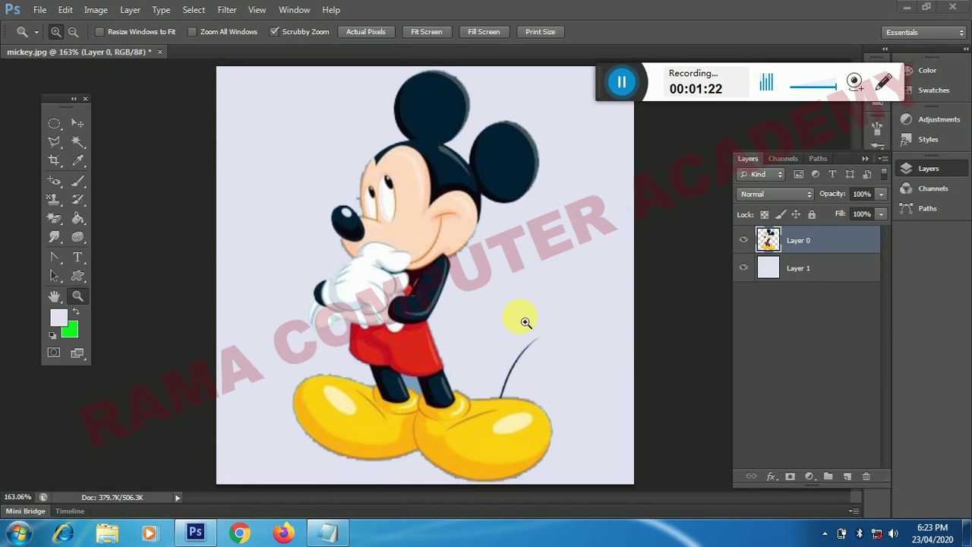
pyautogui.click(868, 158)
pyautogui.click(292, 10)
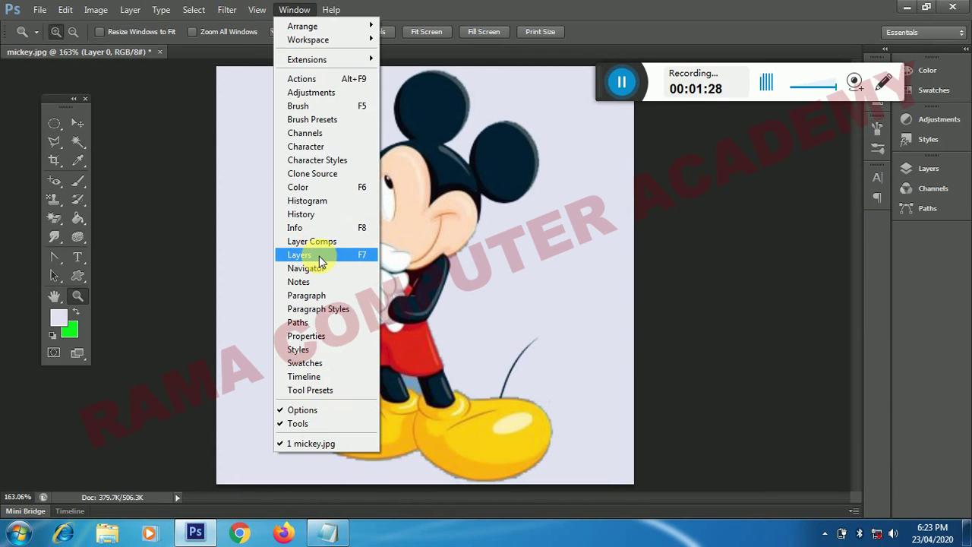
pyautogui.click(319, 256)
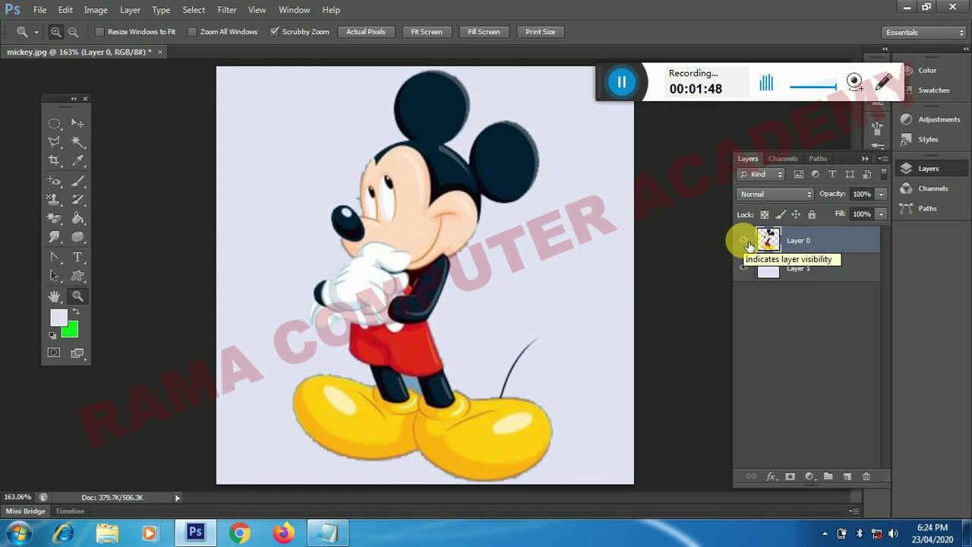
# Step: Toggle visibility of the Mickey layer and lavender Layer 1 off and on, then open the Layer menu
pyautogui.click(745, 241)
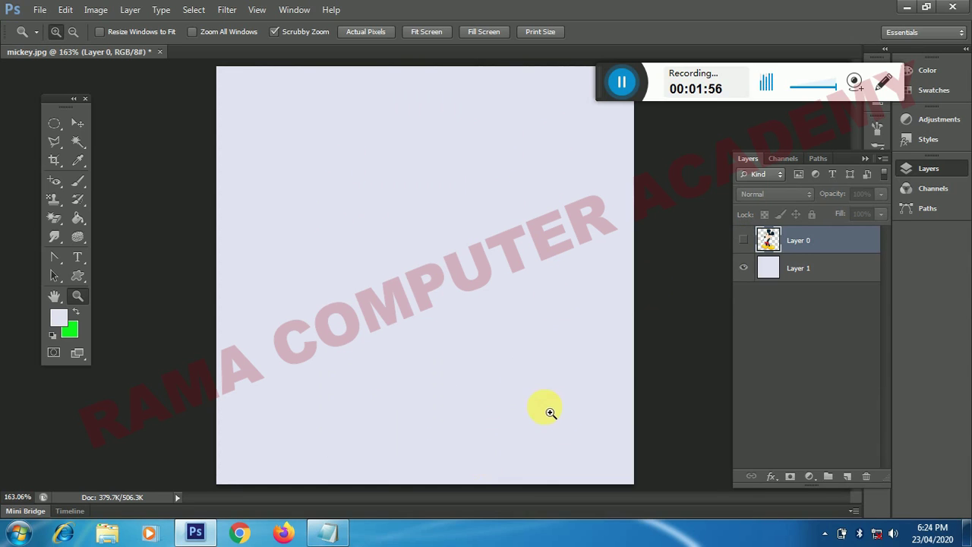
pyautogui.click(744, 240)
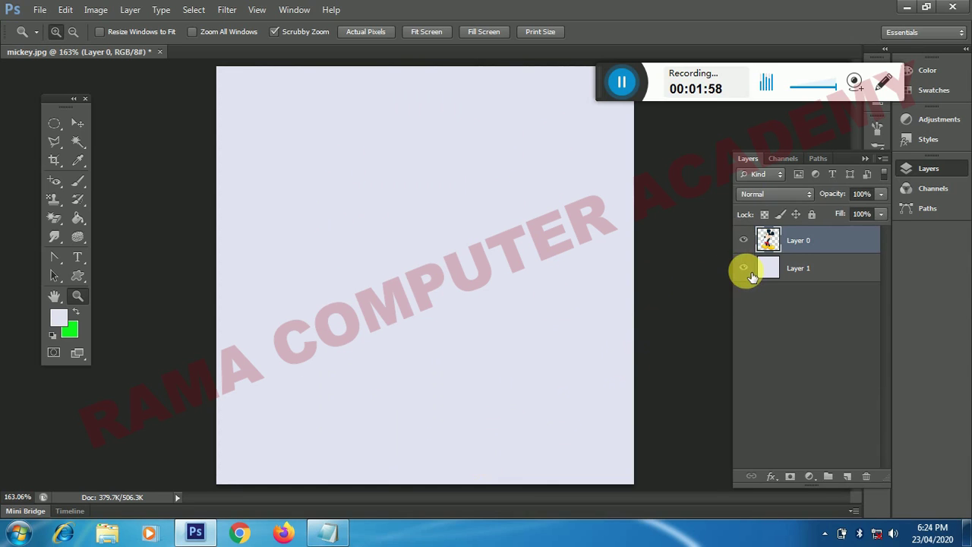
pyautogui.click(744, 268)
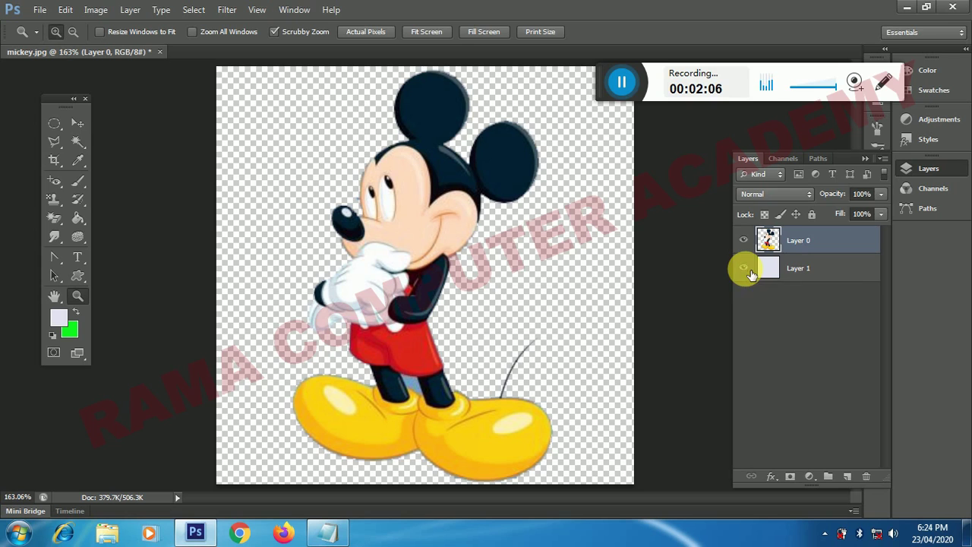
pyautogui.click(744, 267)
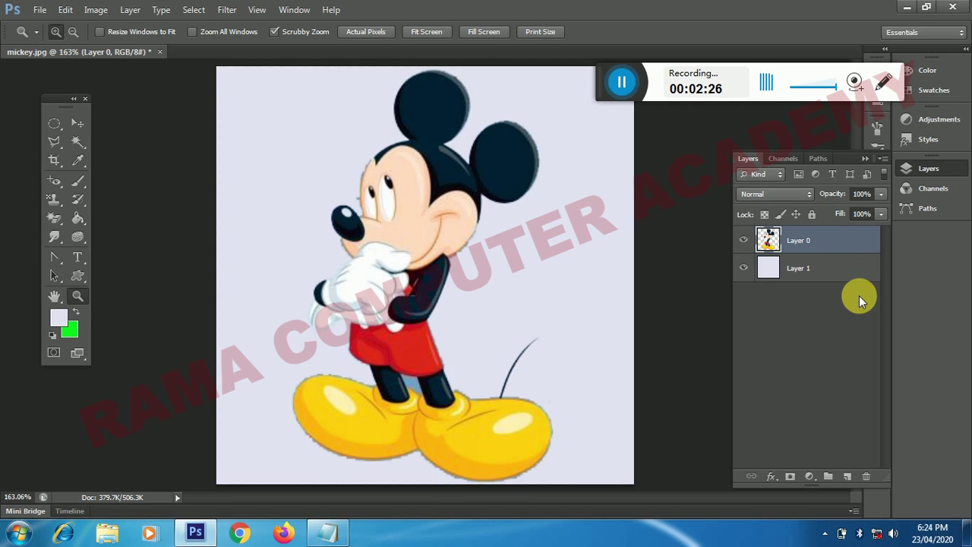
pyautogui.moveTo(825, 262); pyautogui.dragTo(835, 243)
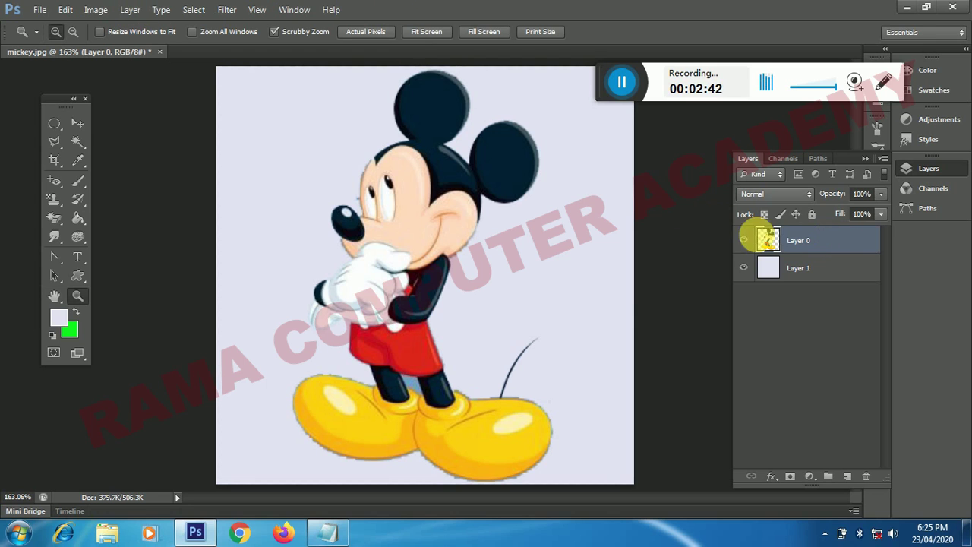
pyautogui.click(132, 10)
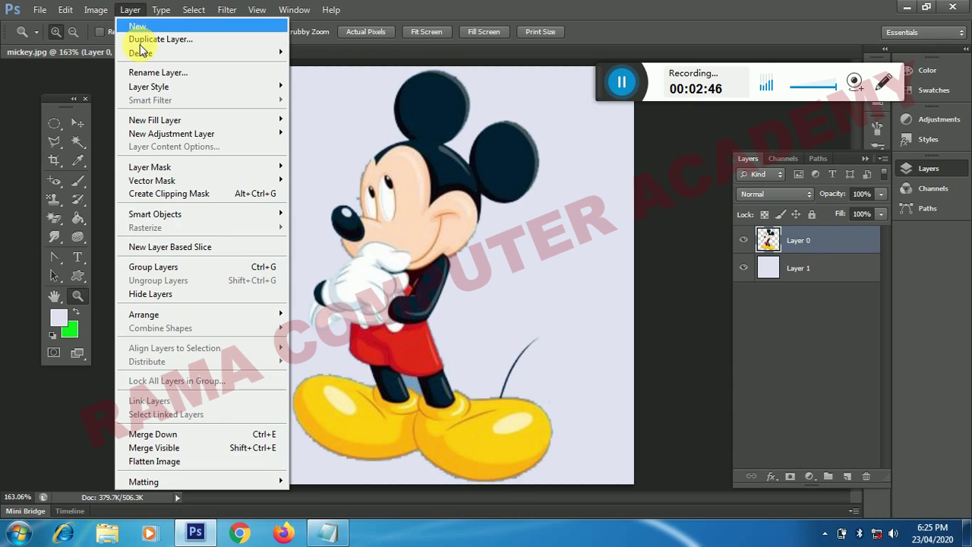
pyautogui.moveTo(149, 86)
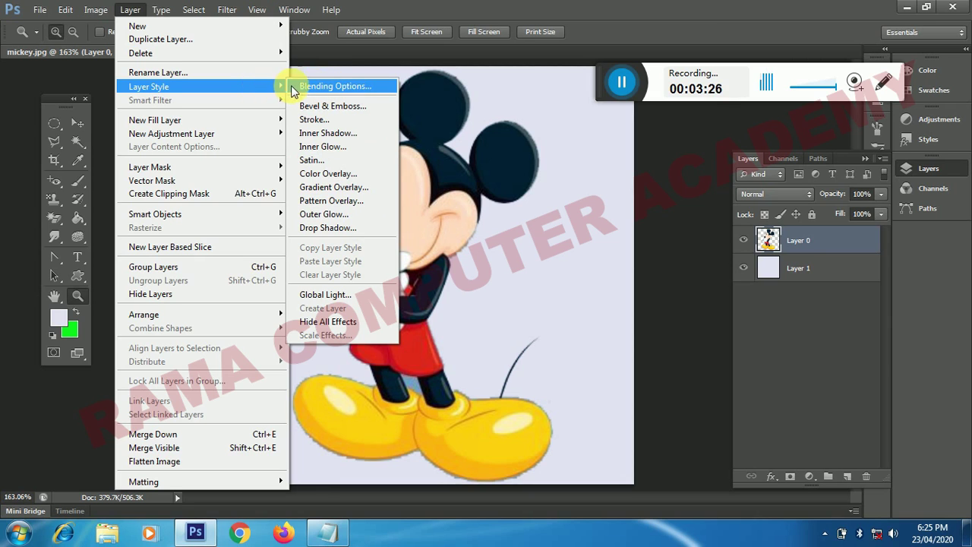
# Step: Open Blending Options for Mickey's layer and move the Layer Style dialog off the image
pyautogui.click(342, 87)
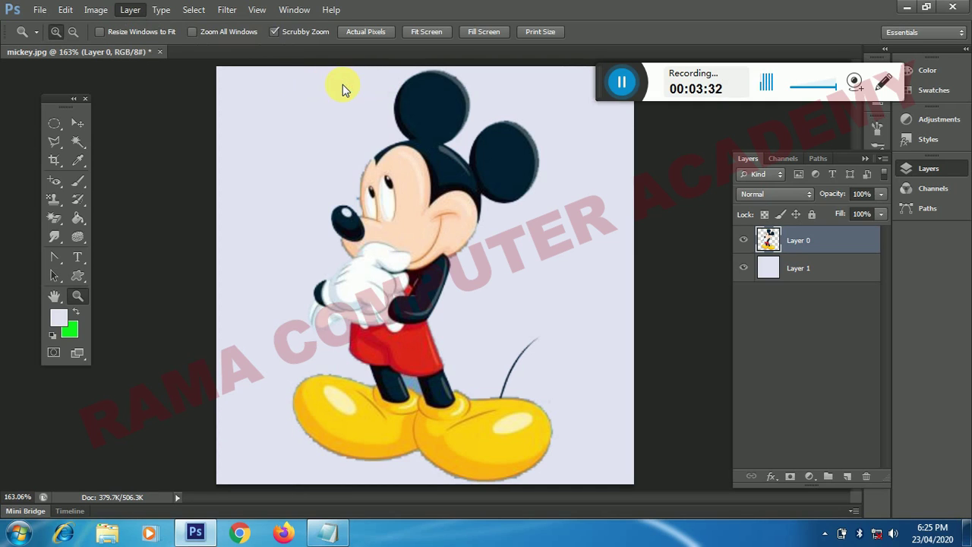
pyautogui.press('space')
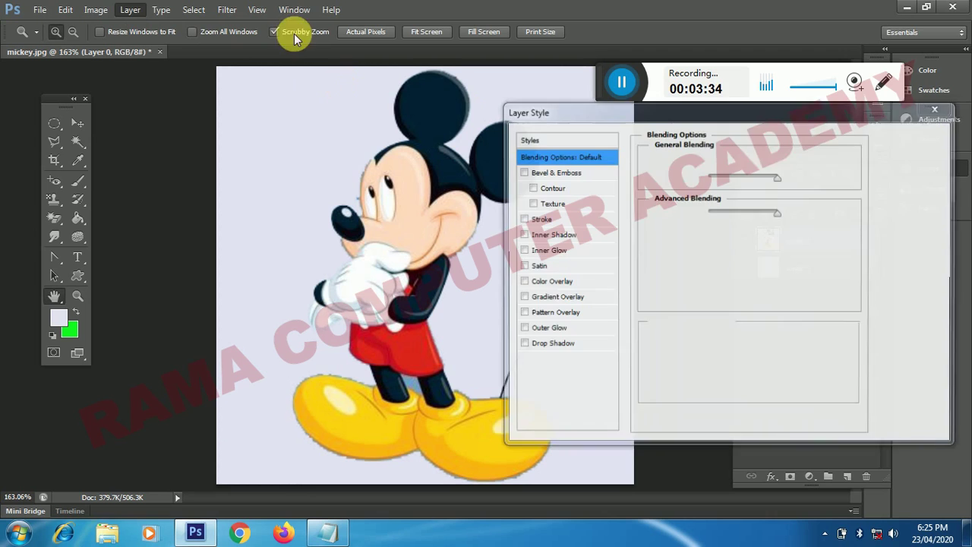
pyautogui.moveTo(537, 109); pyautogui.dragTo(203, 97)
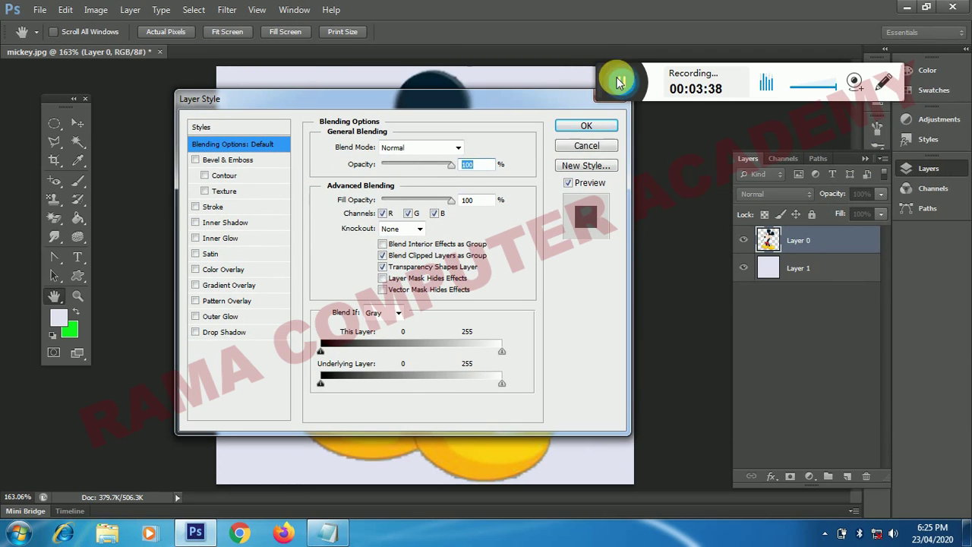
pyautogui.moveTo(585, 82); pyautogui.dragTo(592, 7)
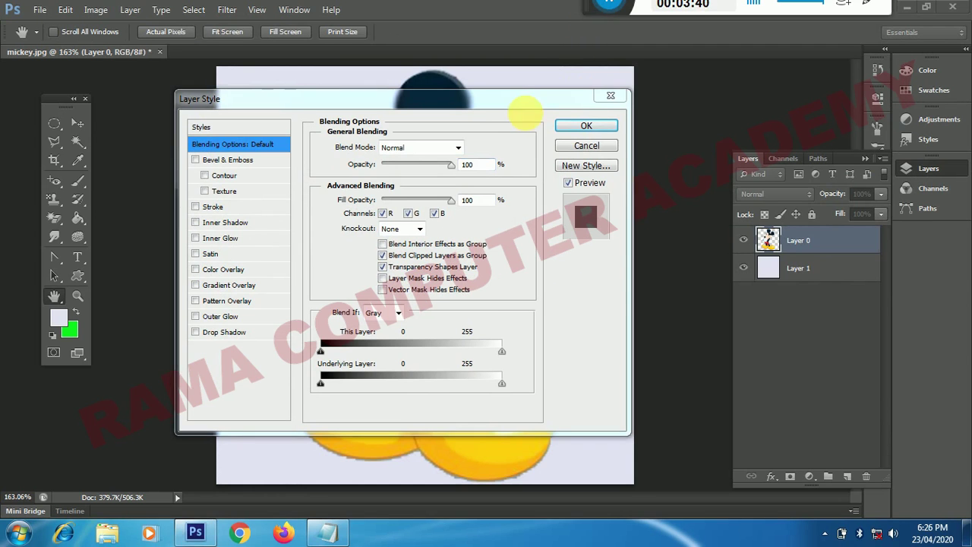
pyautogui.moveTo(590, 102)
pyautogui.mouseDown()
pyautogui.moveTo(724, 139)
pyautogui.moveTo(887, 93)
pyautogui.mouseUp()
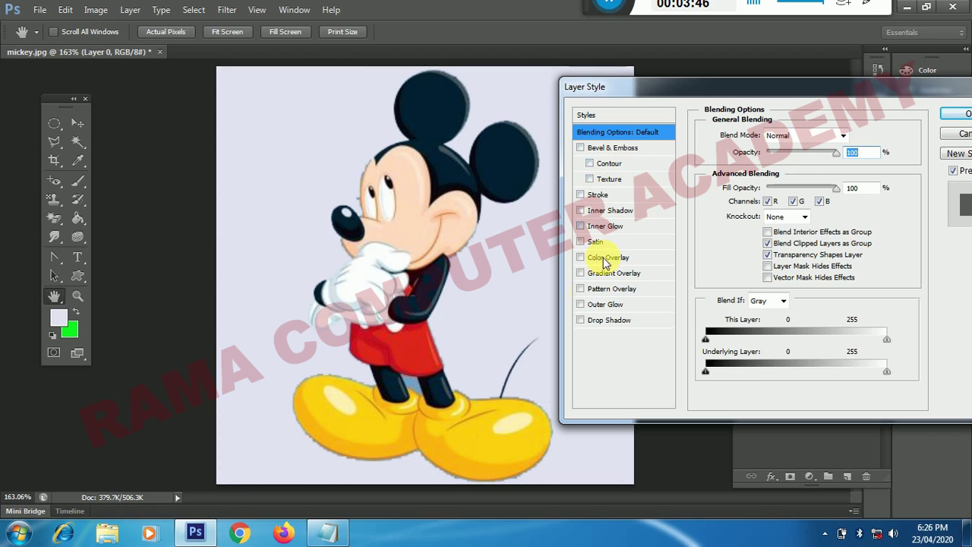
# Step: Apply a Satin effect to Mickey, then switch it back off
pyautogui.click(130, 10)
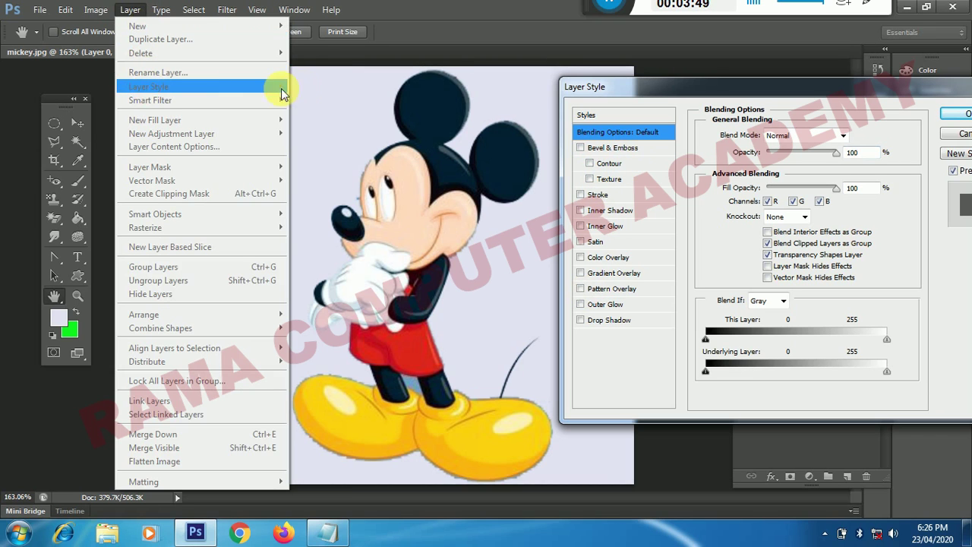
pyautogui.click(643, 243)
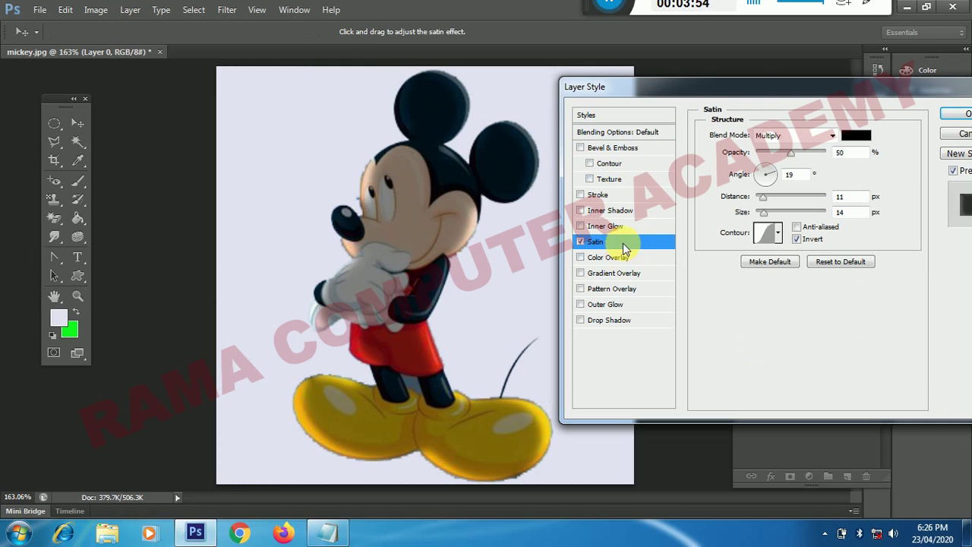
pyautogui.click(581, 242)
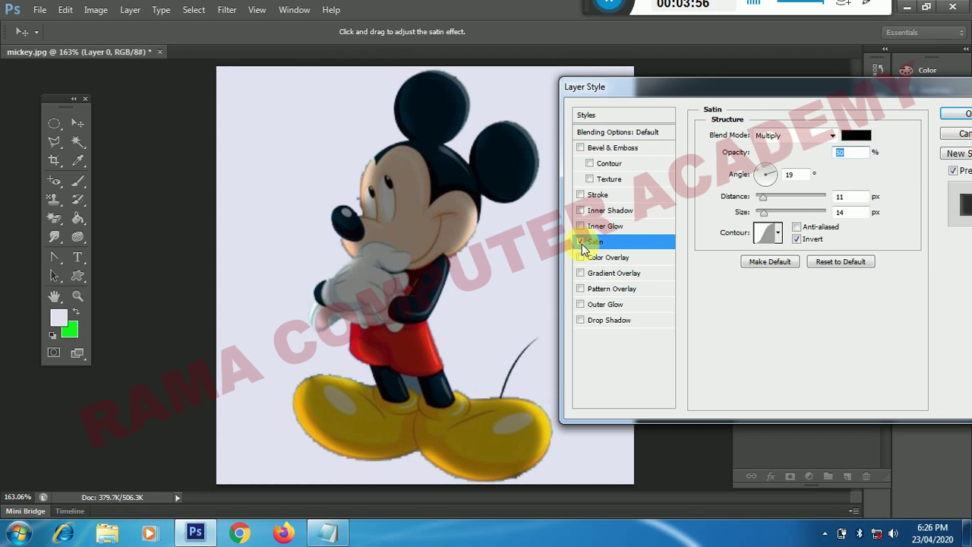
# Step: Add a black outer Stroke to Mickey, widening it to about 43 px before reducing it to 1 px
pyautogui.click(600, 196)
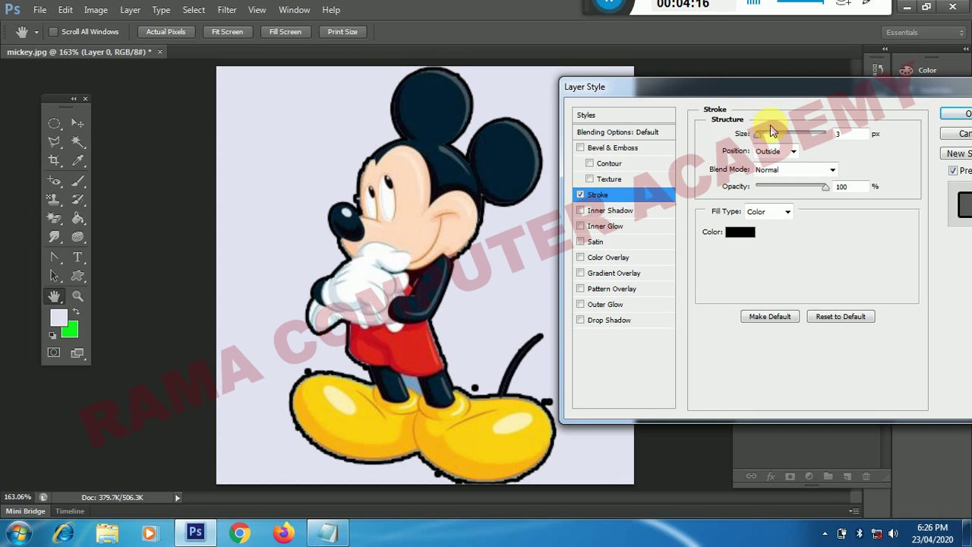
pyautogui.moveTo(760, 134); pyautogui.dragTo(772, 137)
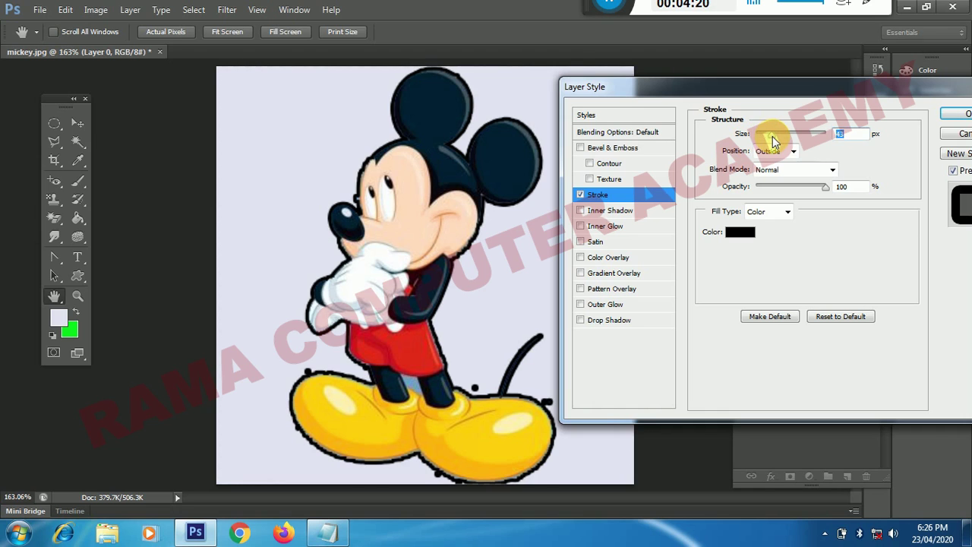
pyautogui.moveTo(773, 141); pyautogui.dragTo(781, 142)
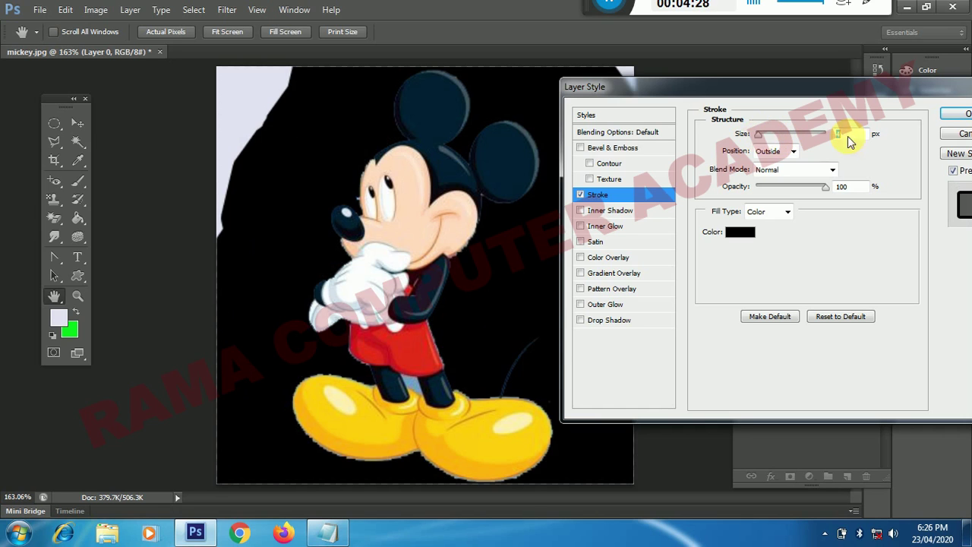
pyautogui.click(758, 138)
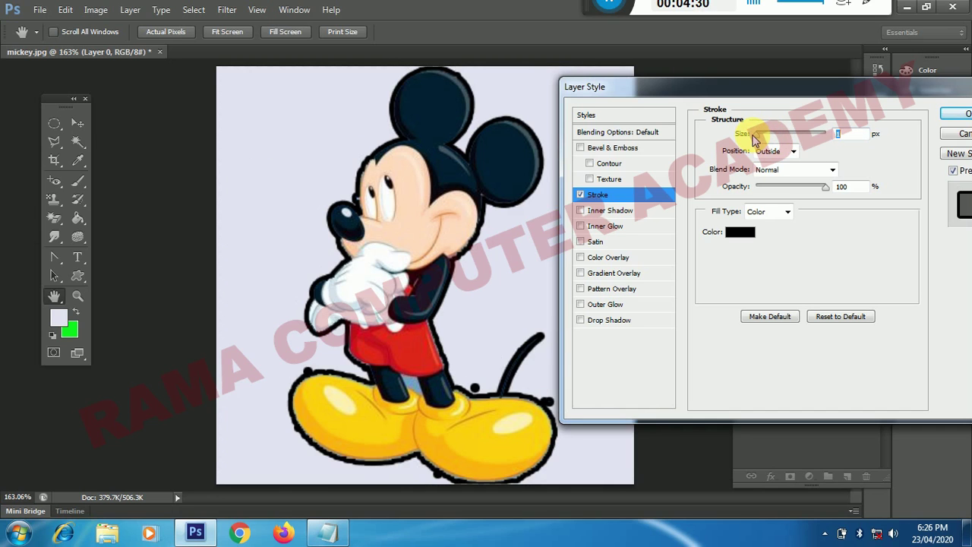
pyautogui.moveTo(757, 137); pyautogui.dragTo(754, 139)
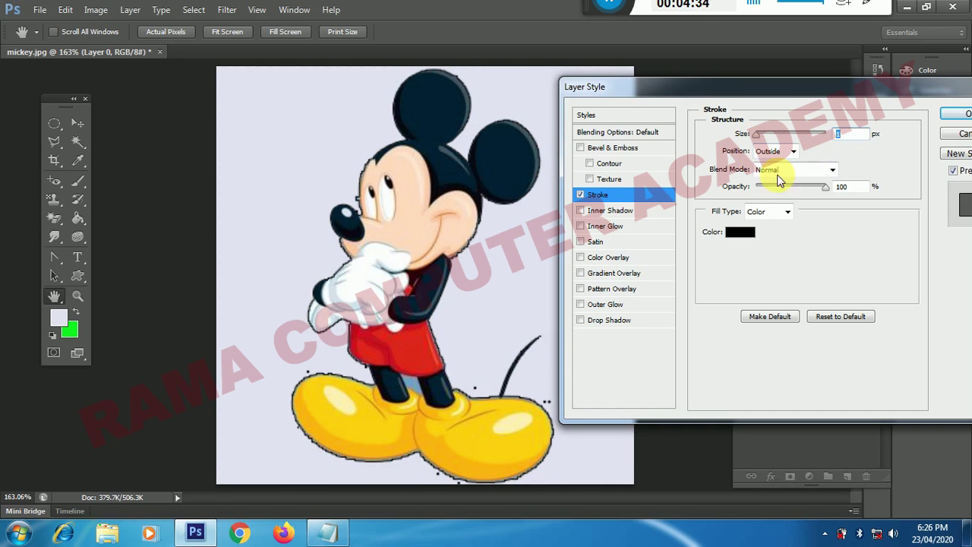
# Step: Change the stroke colour from black to bright yellow in the Color Picker
pyautogui.click(740, 234)
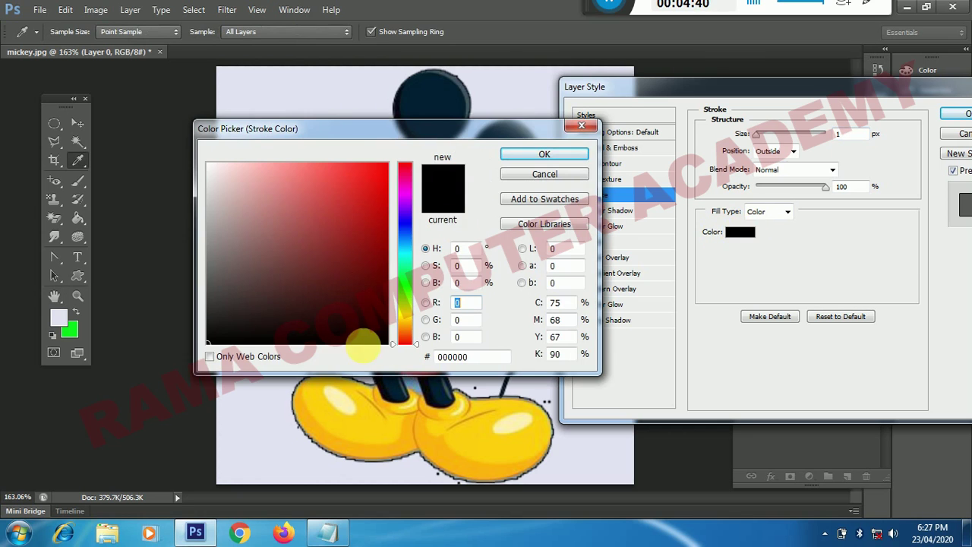
pyautogui.moveTo(393, 346)
pyautogui.mouseDown()
pyautogui.moveTo(405, 256)
pyautogui.moveTo(402, 319)
pyautogui.mouseUp()
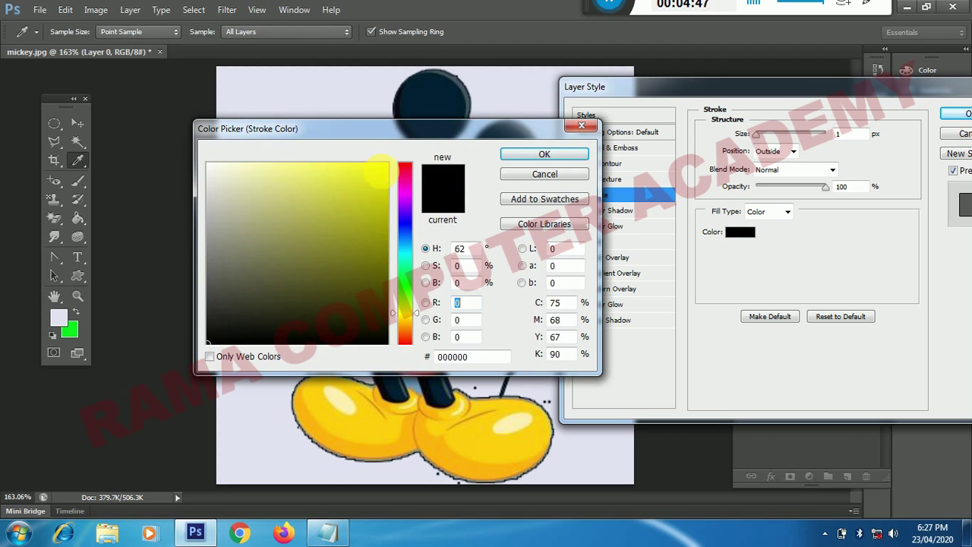
pyautogui.moveTo(386, 164); pyautogui.dragTo(492, 155)
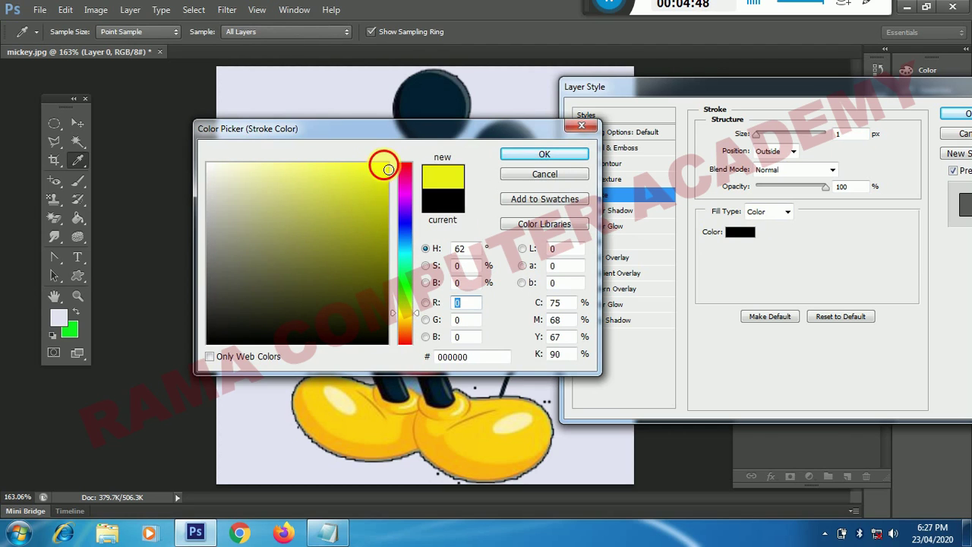
pyautogui.click(529, 156)
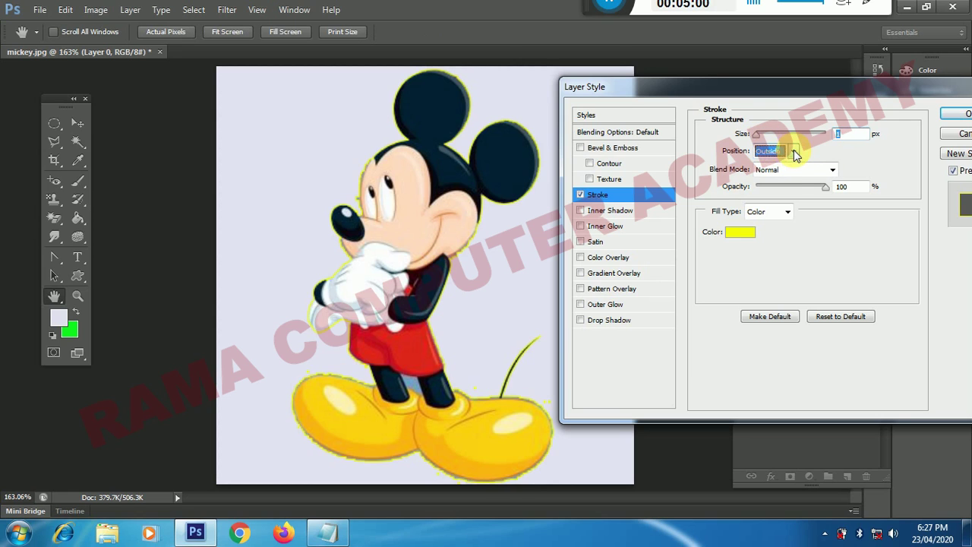
pyautogui.click(794, 151)
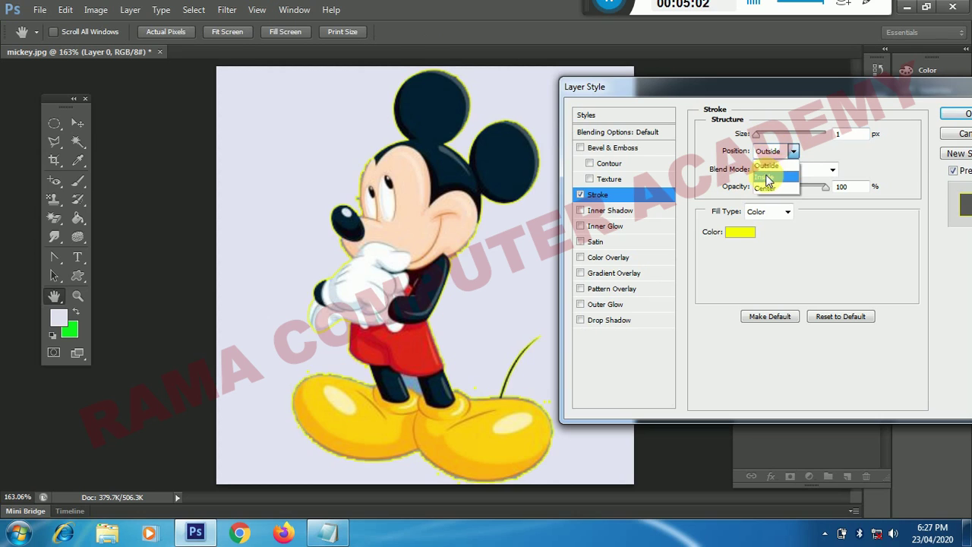
pyautogui.click(767, 176)
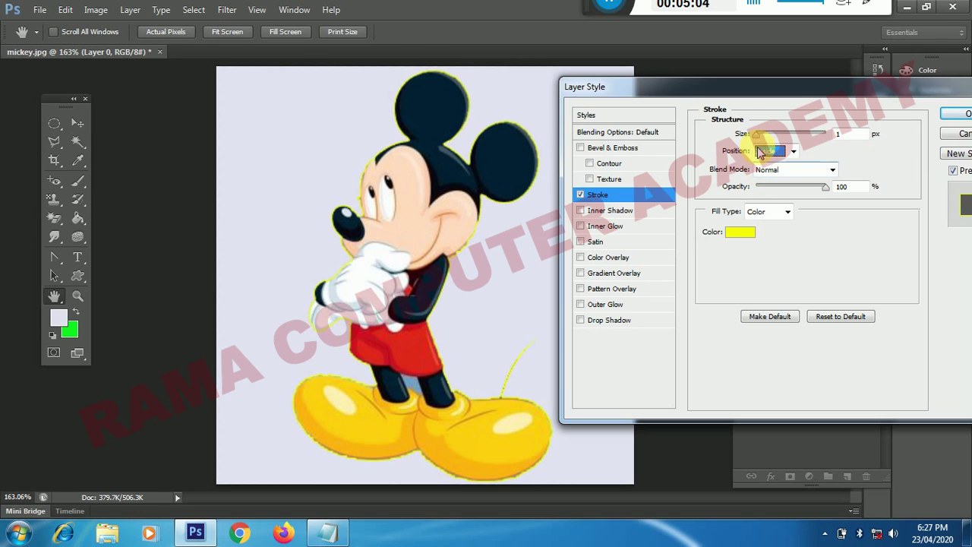
pyautogui.moveTo(758, 134); pyautogui.dragTo(764, 142)
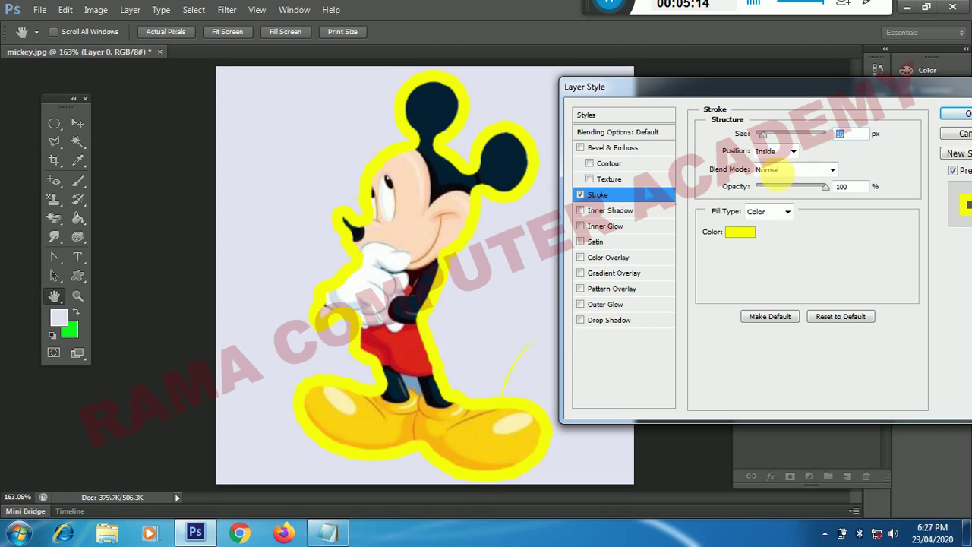
pyautogui.moveTo(765, 142)
pyautogui.mouseDown()
pyautogui.moveTo(778, 143)
pyautogui.moveTo(769, 141)
pyautogui.mouseUp()
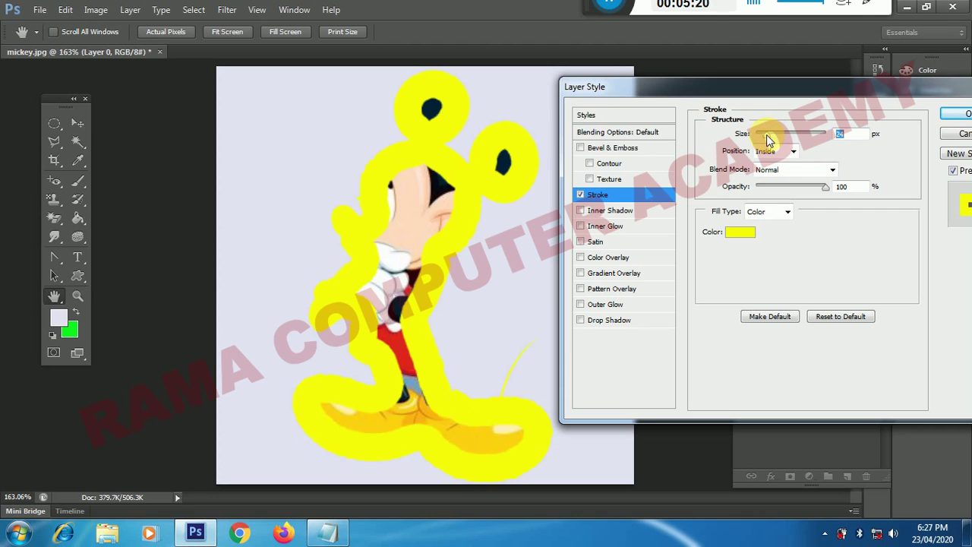
pyautogui.moveTo(769, 141); pyautogui.dragTo(754, 139)
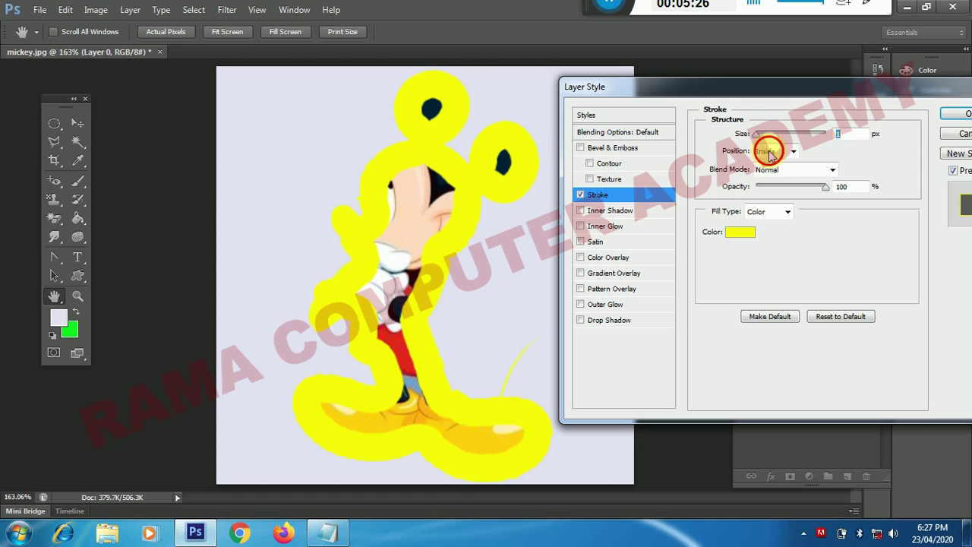
pyautogui.click(773, 151)
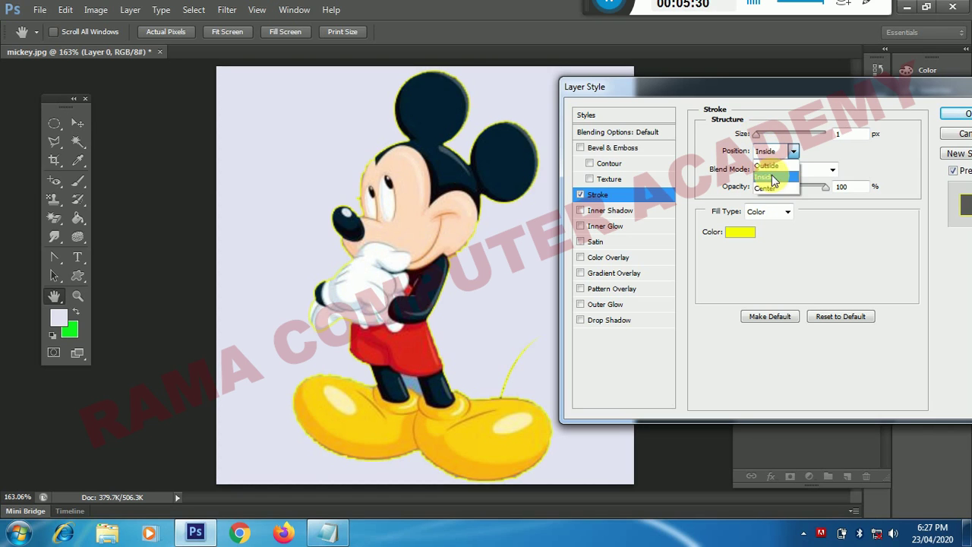
pyautogui.click(774, 166)
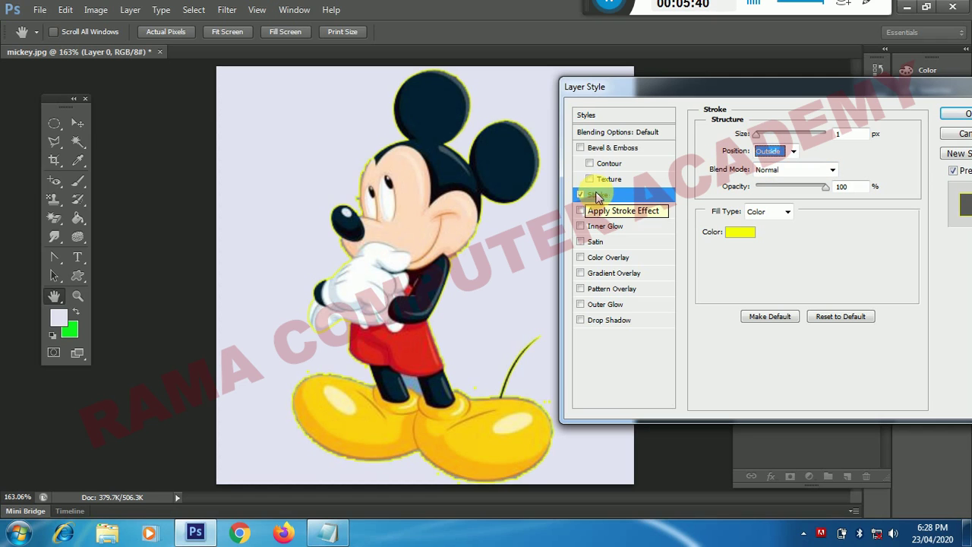
# Step: Move the Layer Style dialog aside and add a Drop Shadow with its angle near 123°
pyautogui.moveTo(643, 86)
pyautogui.mouseDown()
pyautogui.moveTo(571, 88)
pyautogui.moveTo(498, 75)
pyautogui.mouseUp()
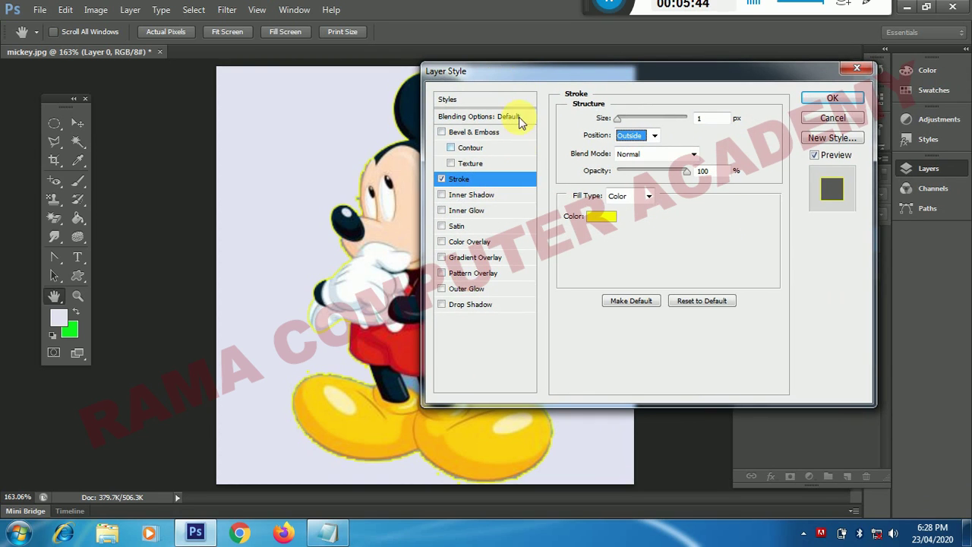
pyautogui.moveTo(522, 73); pyautogui.dragTo(630, 76)
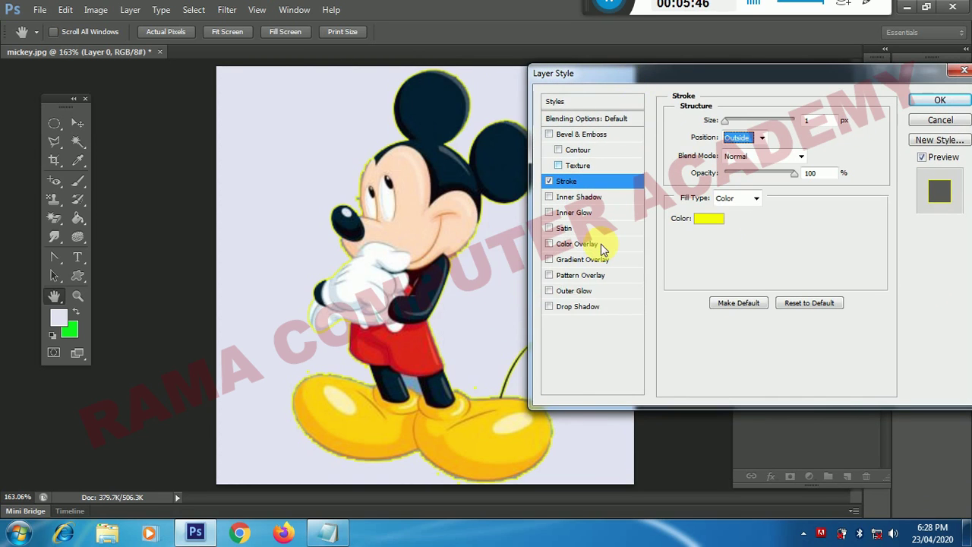
pyautogui.click(549, 307)
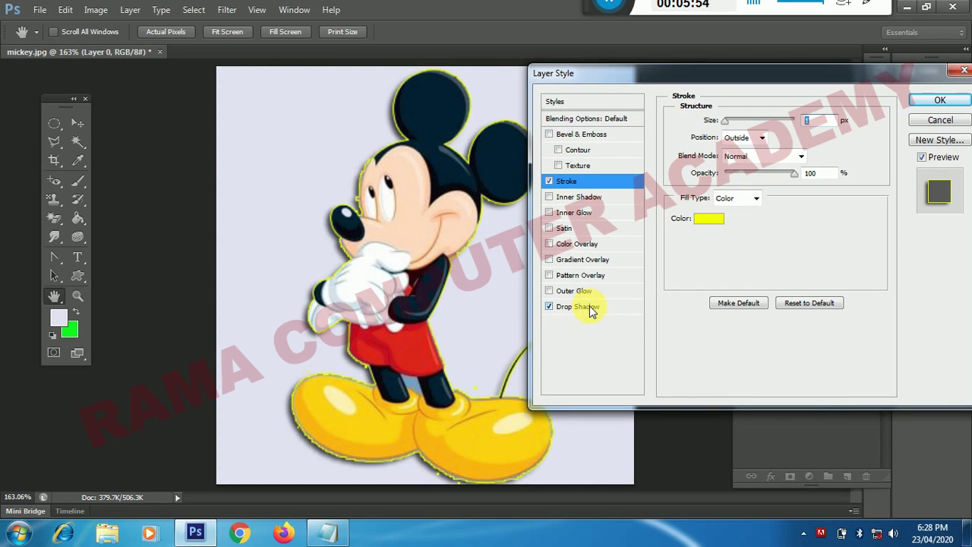
pyautogui.click(589, 307)
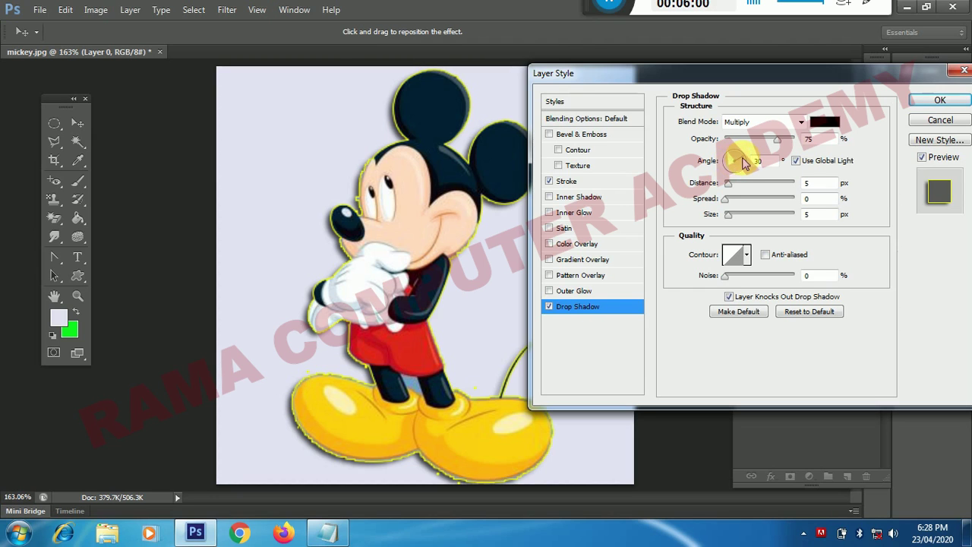
pyautogui.moveTo(745, 161); pyautogui.dragTo(734, 158)
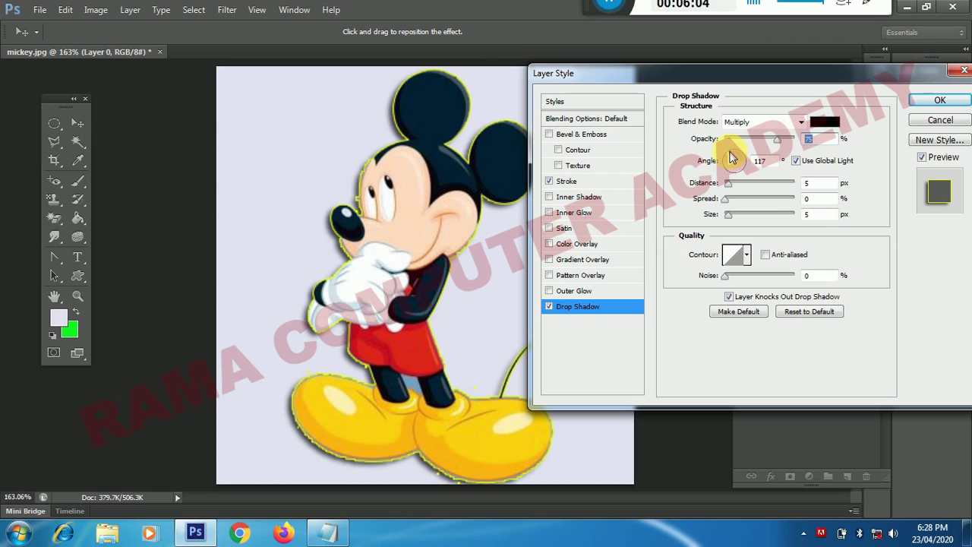
pyautogui.press('Tab')
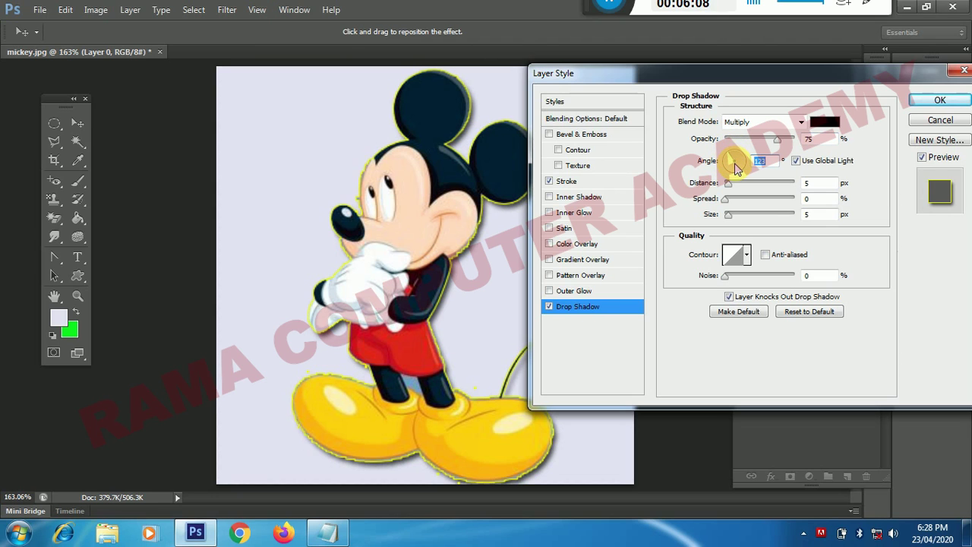
pyautogui.press('super+plus')
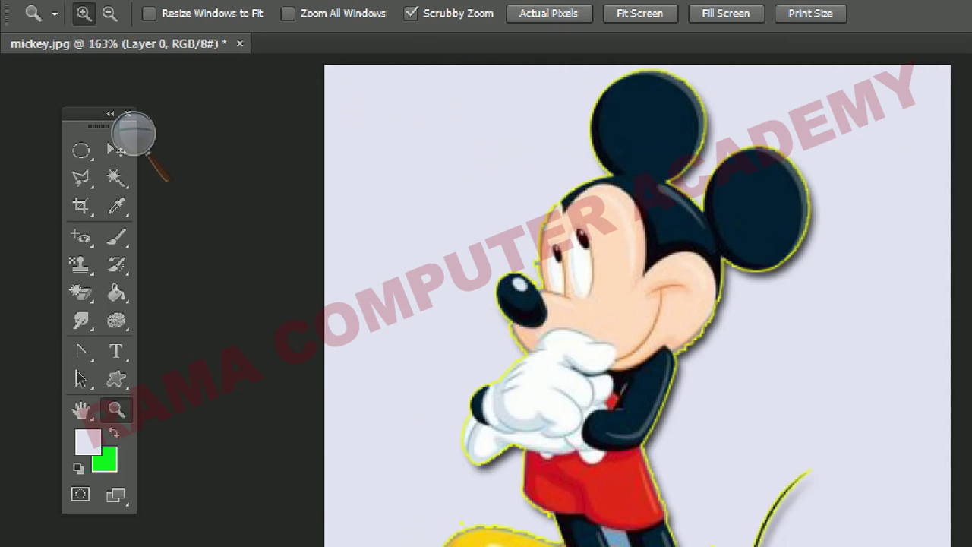
# Step: Zoom the view in and out, then reopen Blending Options showing the Drop Shadow settings
pyautogui.press('super+plus')
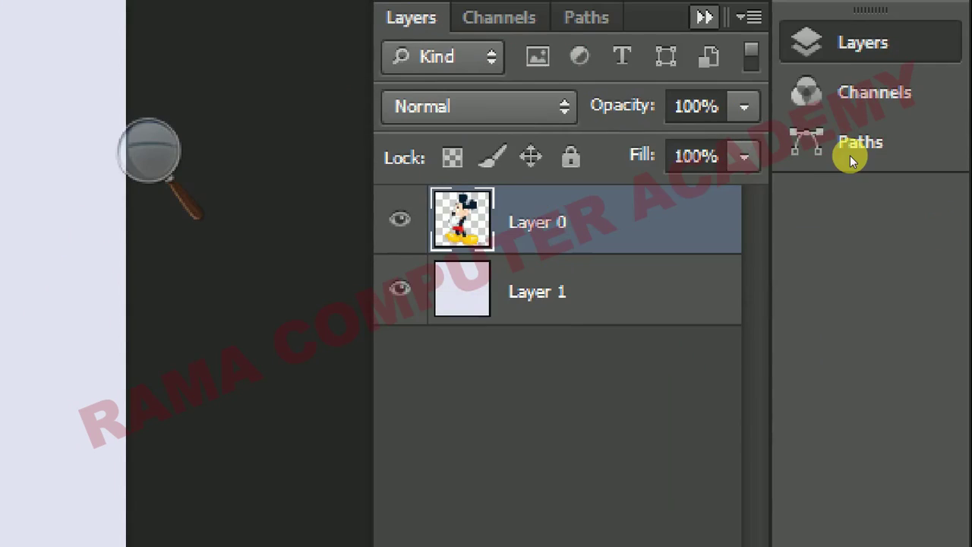
pyautogui.press('super+minus')
pyautogui.press('super+plus')
pyautogui.press('super+minus')
pyautogui.press('super+minus')
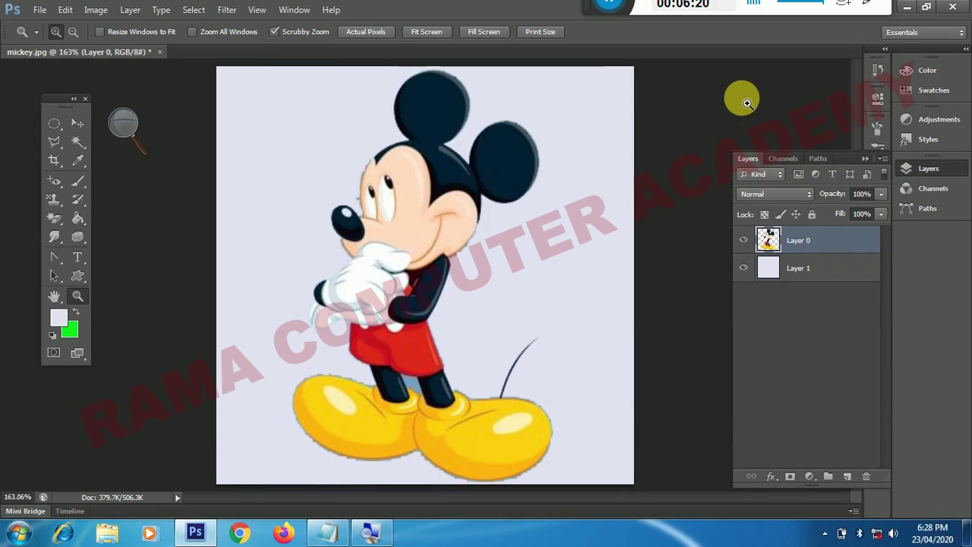
pyautogui.click(129, 9)
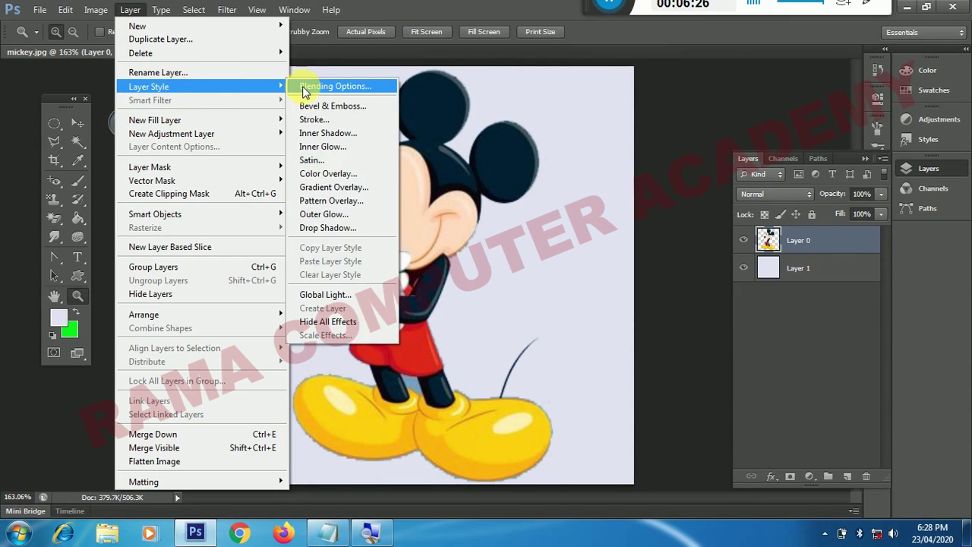
pyautogui.moveTo(149, 87)
pyautogui.click(306, 86)
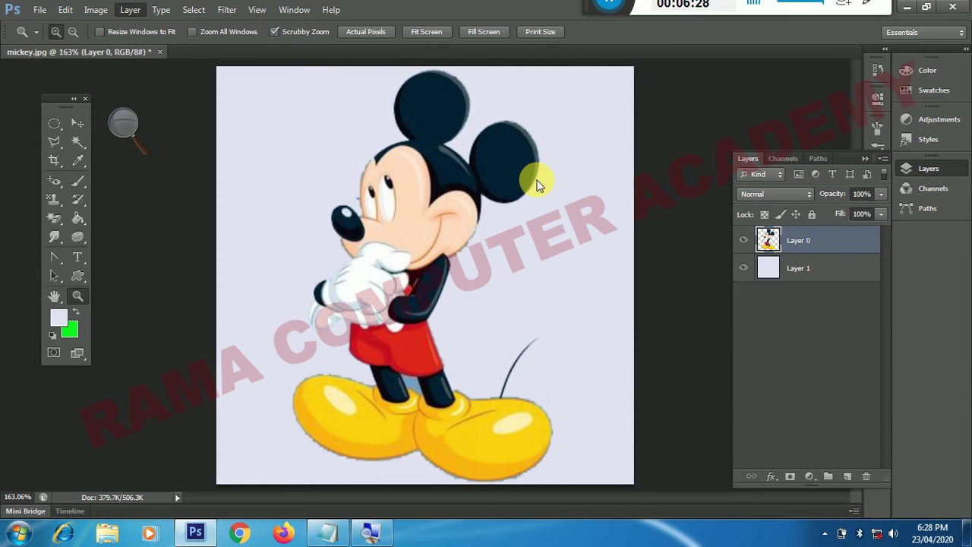
pyautogui.press('h')
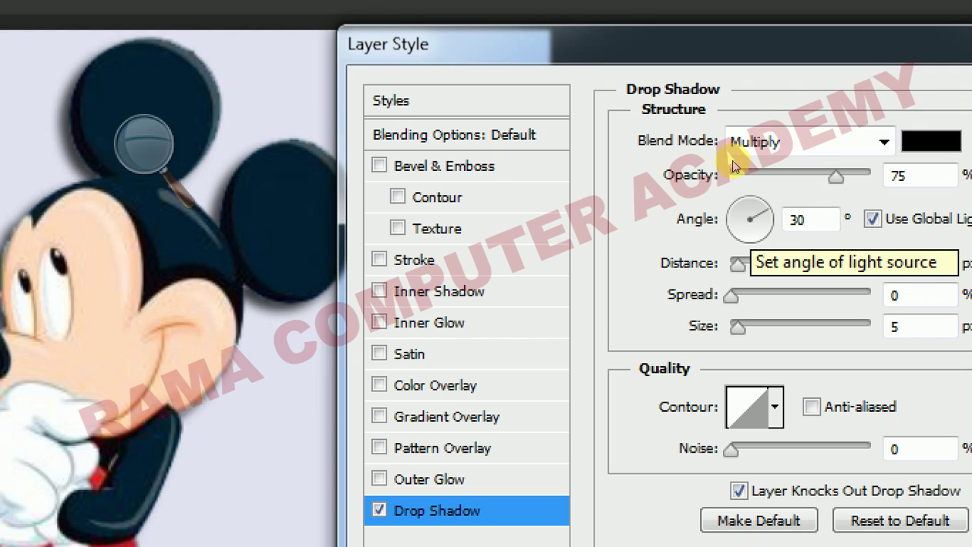
# Step: Set the drop shadow to 100% opacity and a 16 px distance
pyautogui.click(728, 152)
pyautogui.press('Tab')
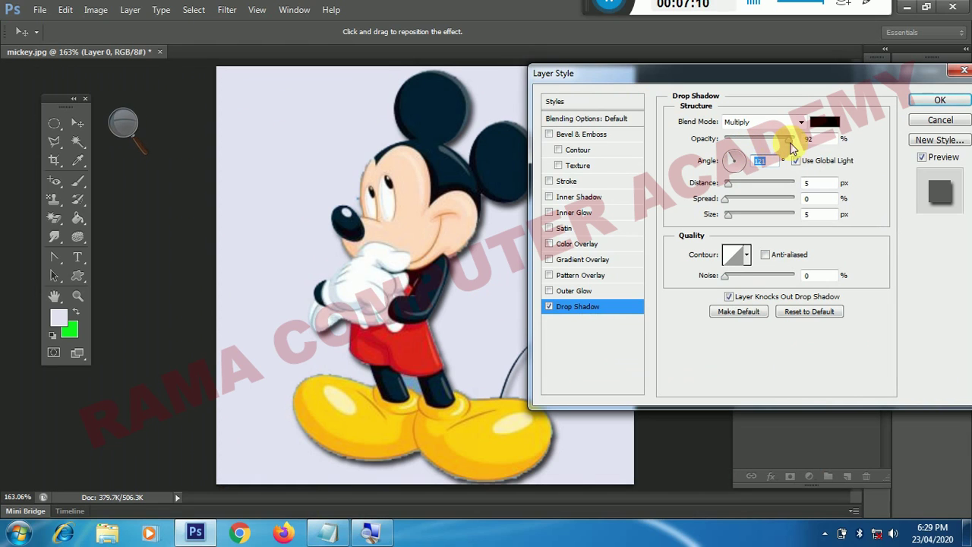
pyautogui.moveTo(776, 146); pyautogui.dragTo(798, 148)
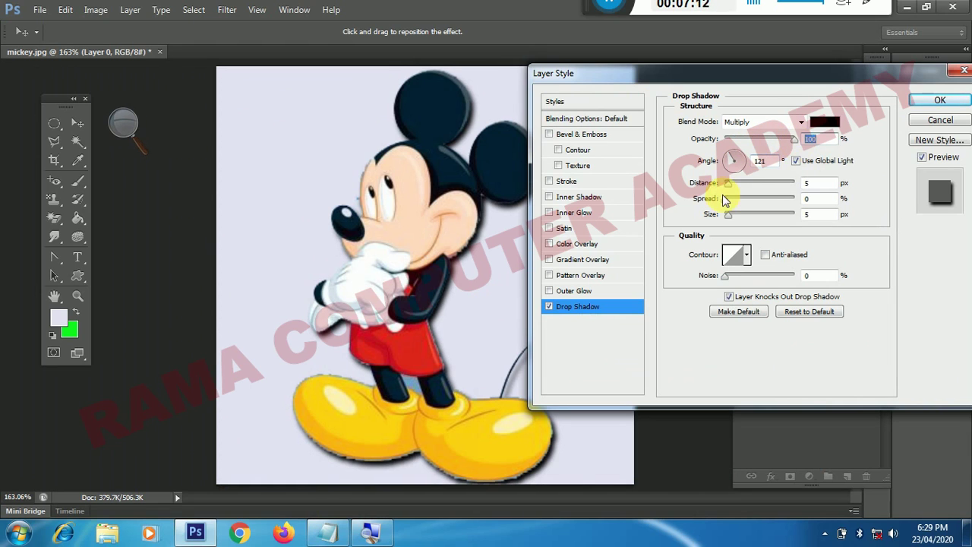
pyautogui.moveTo(728, 189); pyautogui.dragTo(735, 190)
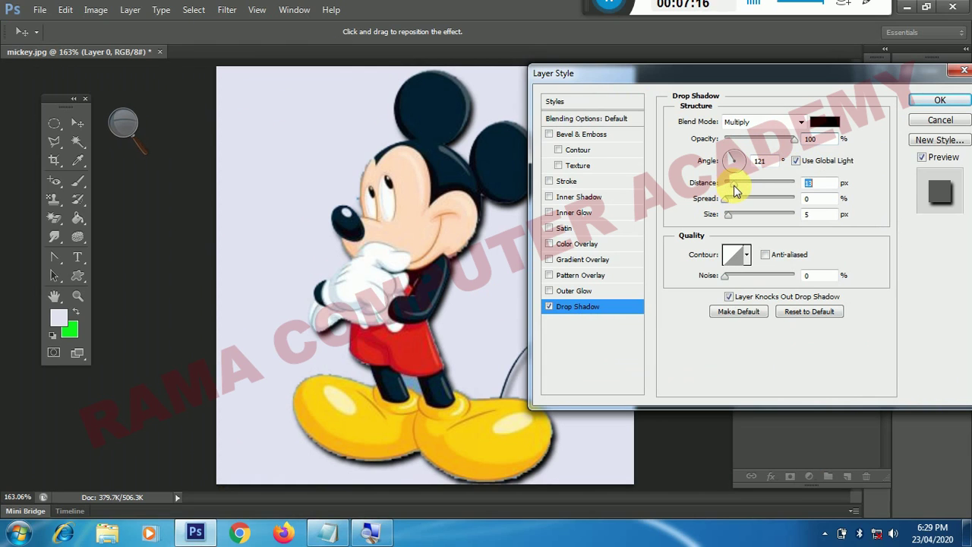
pyautogui.moveTo(735, 189); pyautogui.dragTo(738, 190)
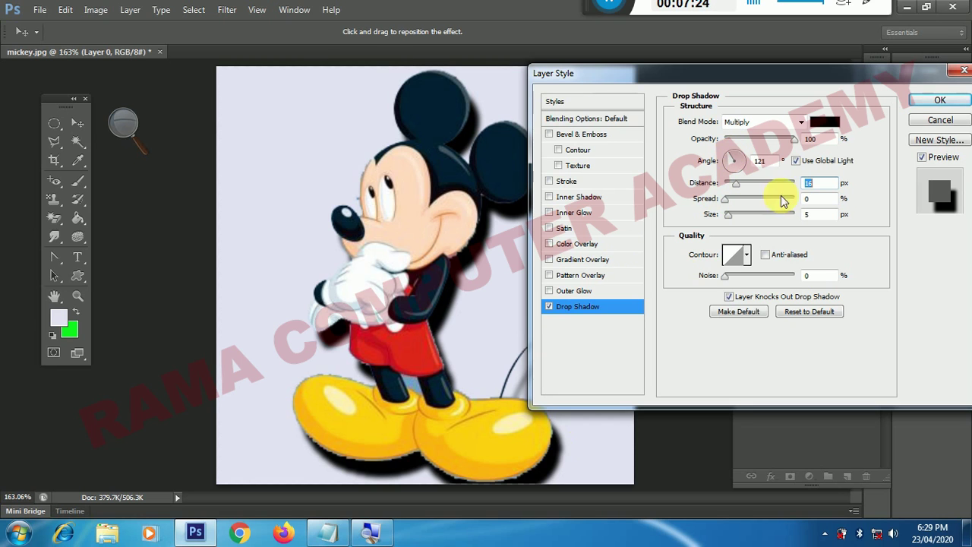
# Step: Colour the drop shadow red, toggle it off and on to compare, and lower its opacity
pyautogui.click(828, 125)
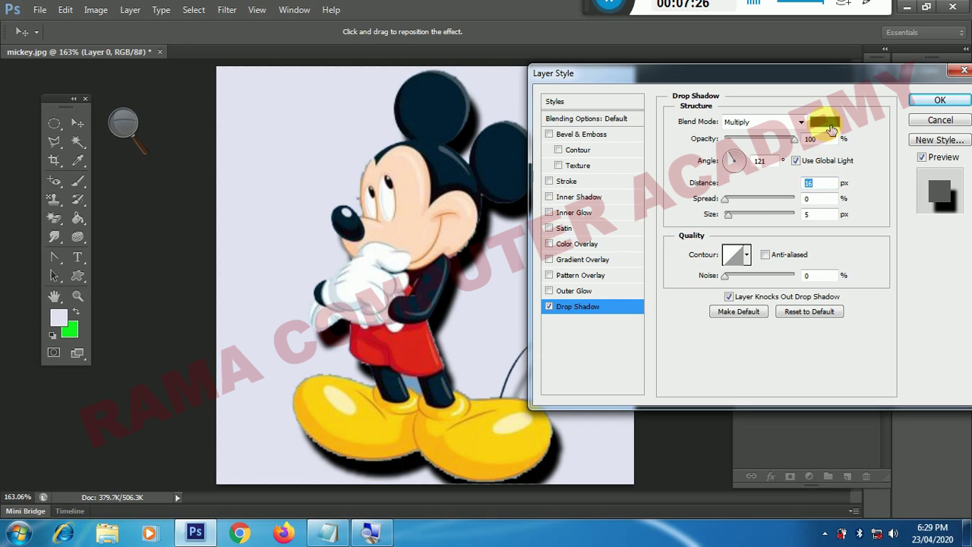
pyautogui.click(384, 168)
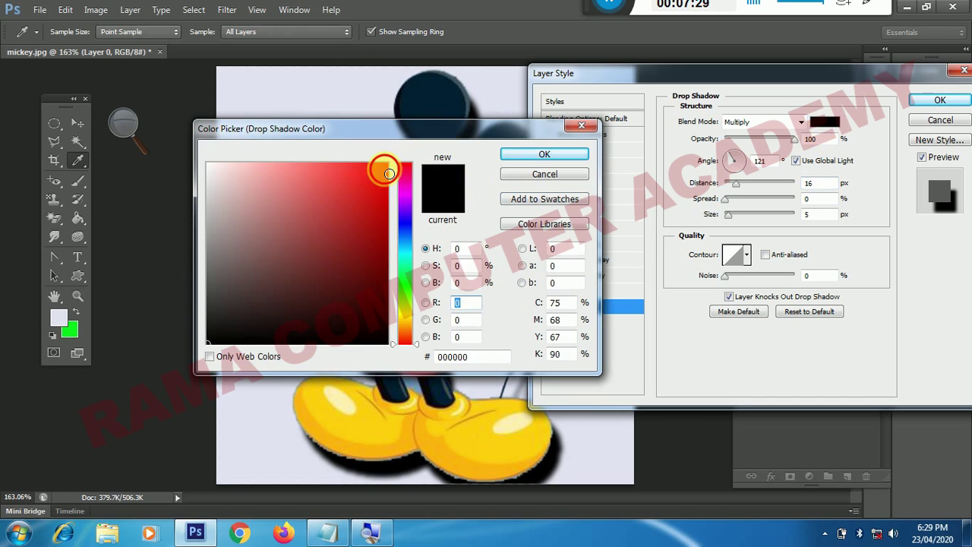
pyautogui.click(524, 154)
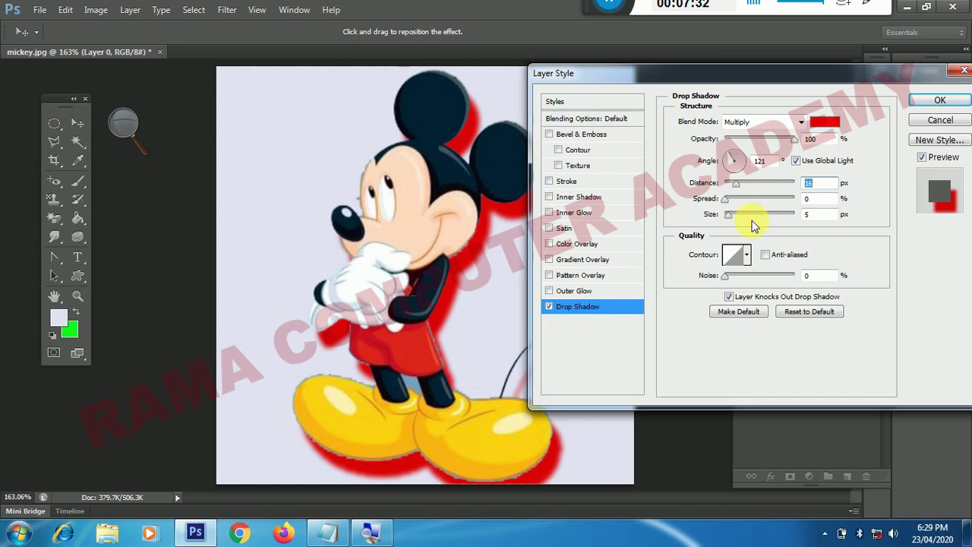
pyautogui.click(550, 306)
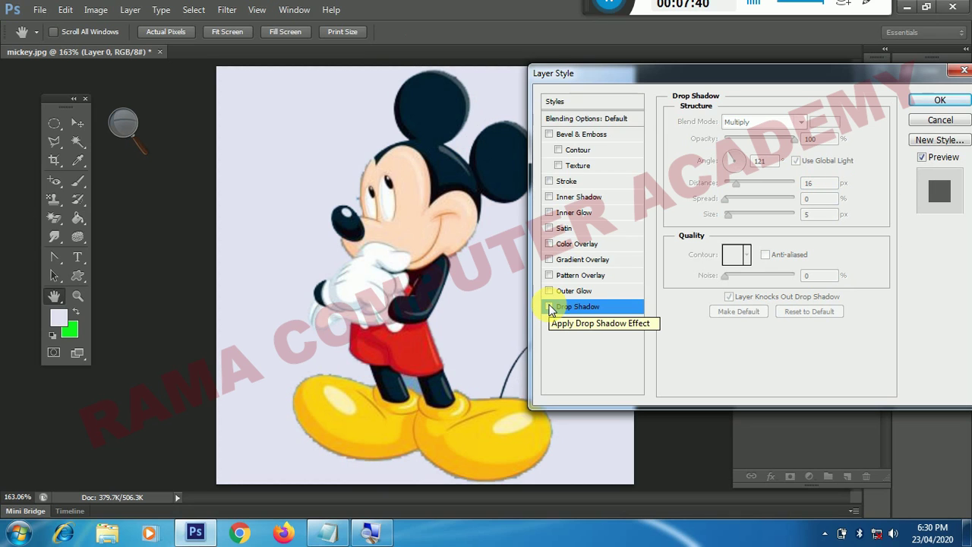
pyautogui.click(549, 307)
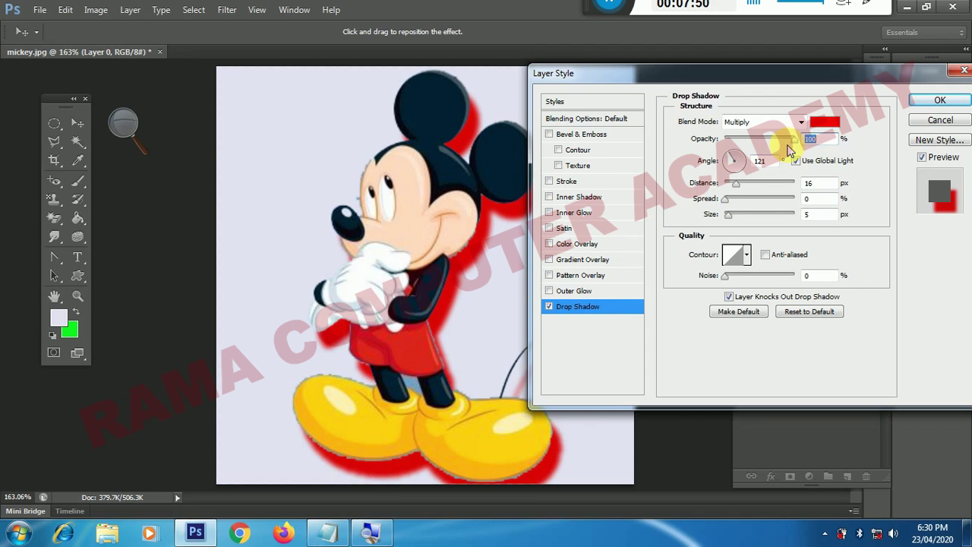
pyautogui.moveTo(791, 139); pyautogui.dragTo(777, 140)
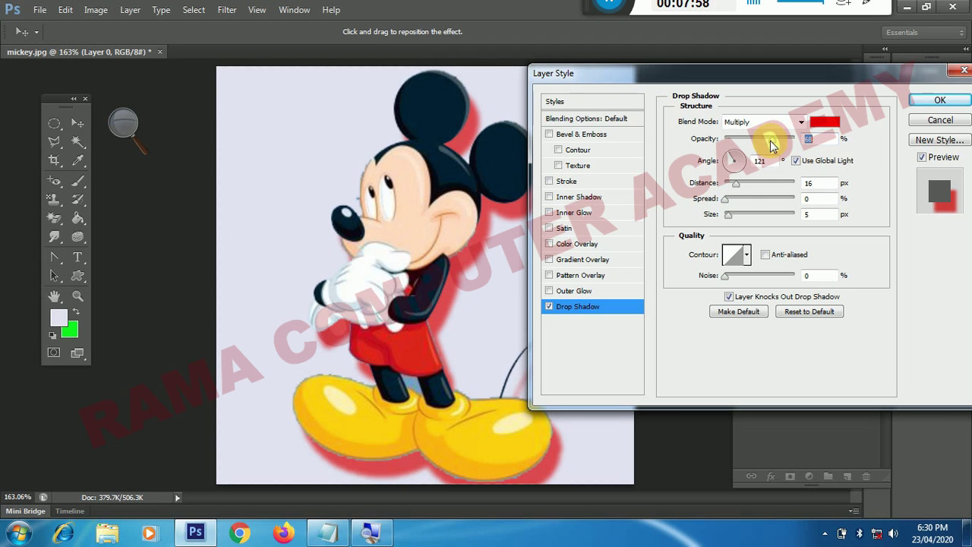
# Step: Pull the shadow distance in, add and remove a stroke, and swap Drop Shadow for Outer Glow
pyautogui.moveTo(735, 184); pyautogui.dragTo(728, 184)
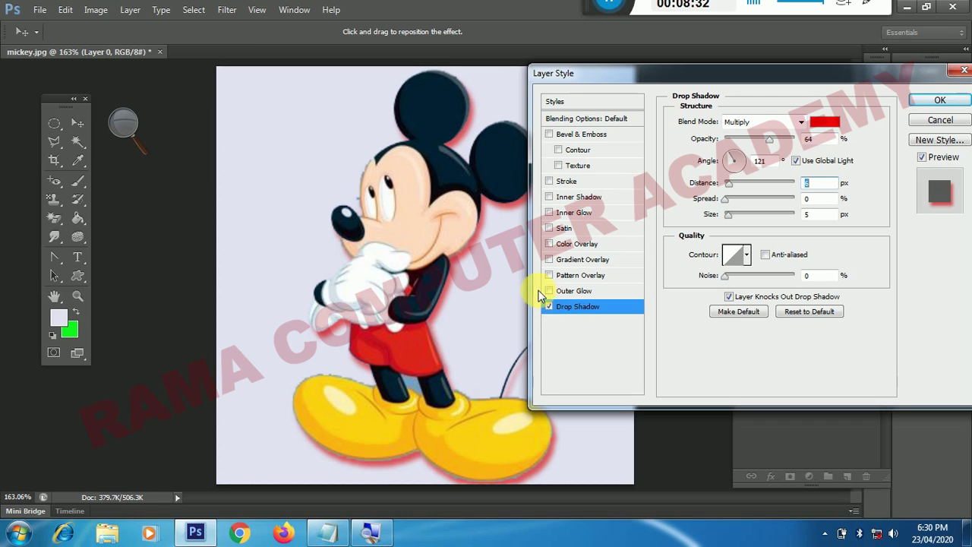
pyautogui.click(550, 183)
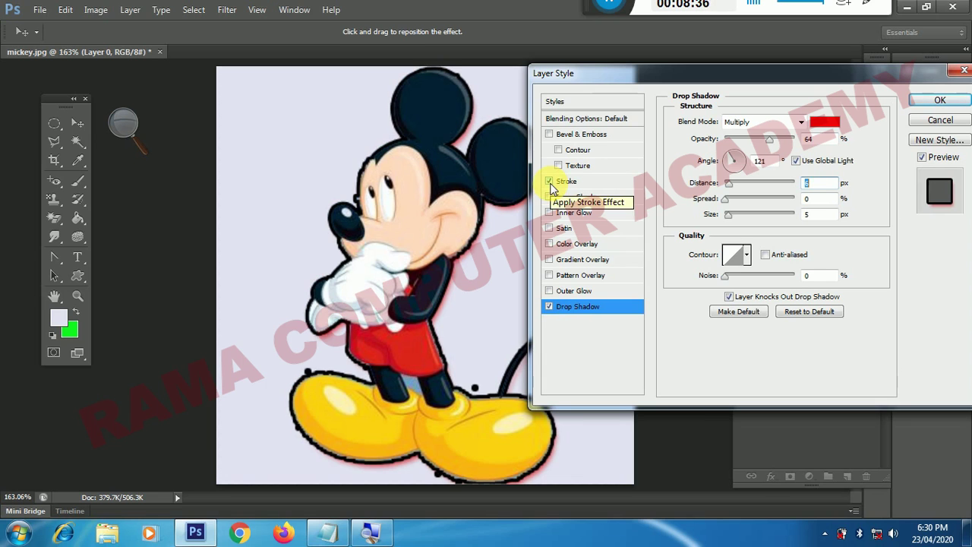
pyautogui.click(551, 182)
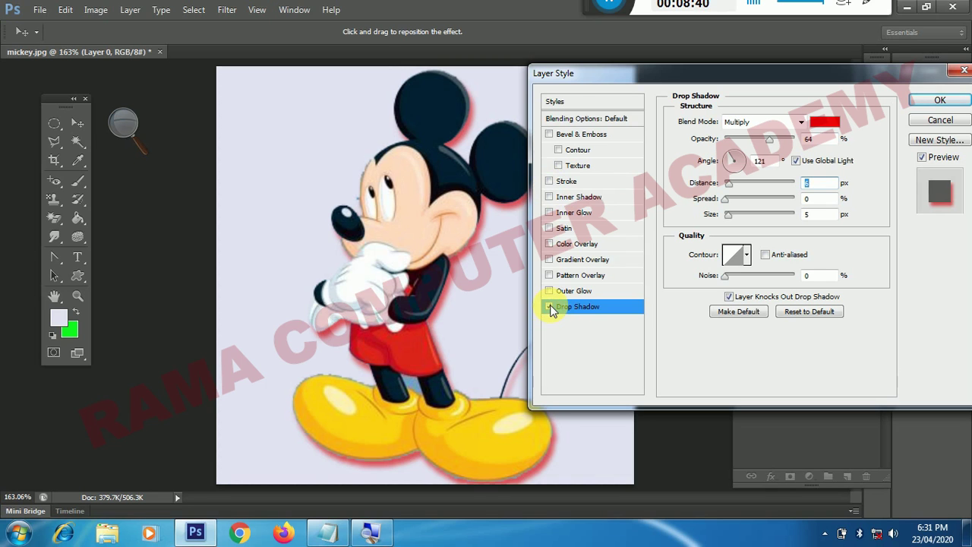
pyautogui.click(550, 307)
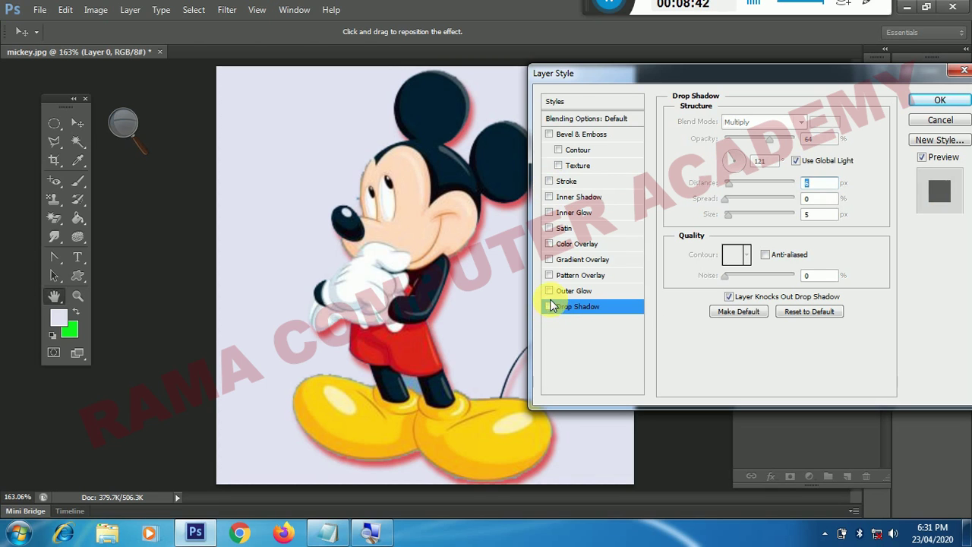
pyautogui.click(548, 291)
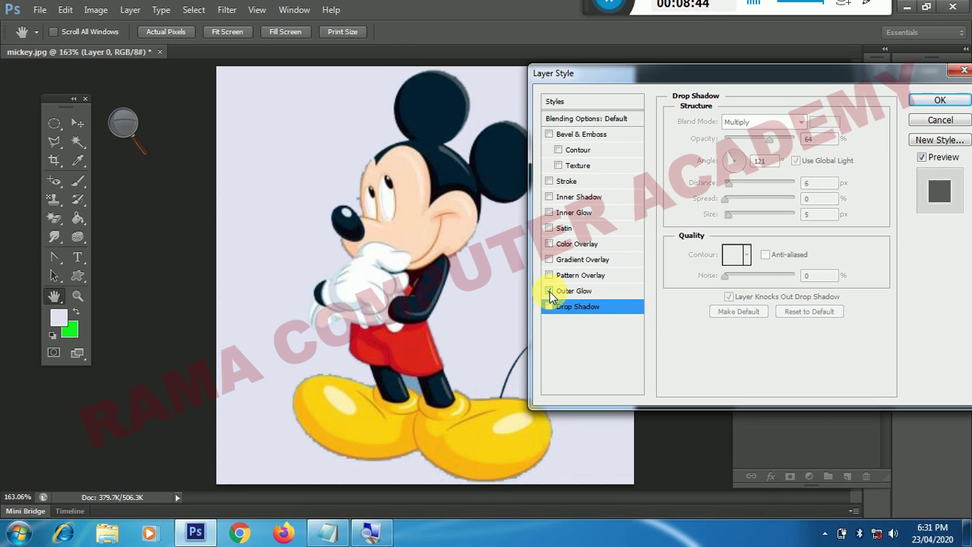
# Step: Switch the Outer Glow colour from pale yellow to a saturated blue in the Color Picker
pyautogui.click(569, 291)
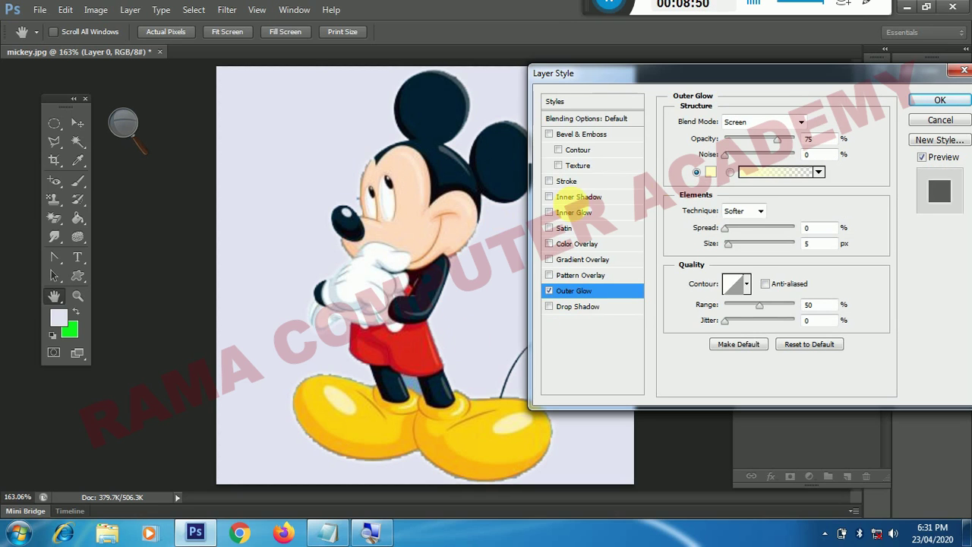
pyautogui.click(707, 172)
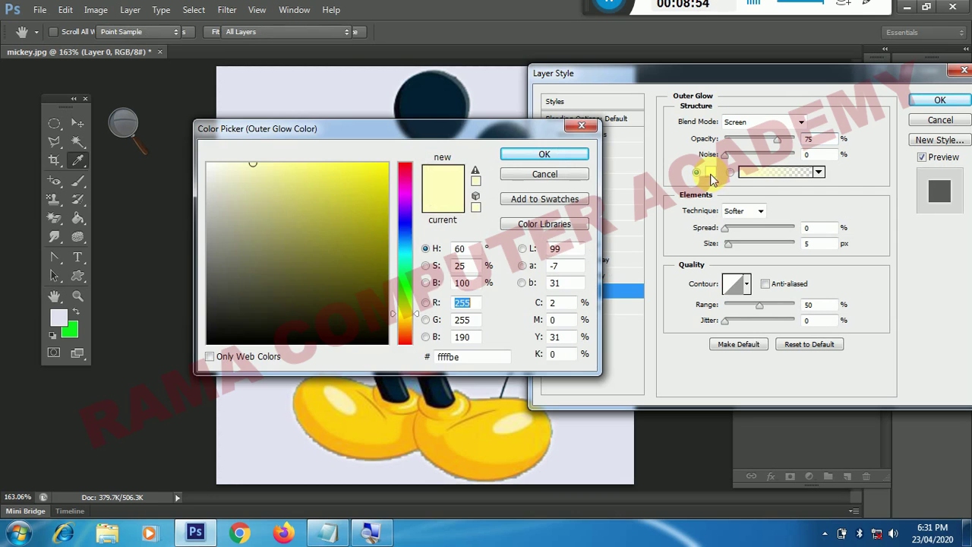
pyautogui.click(408, 170)
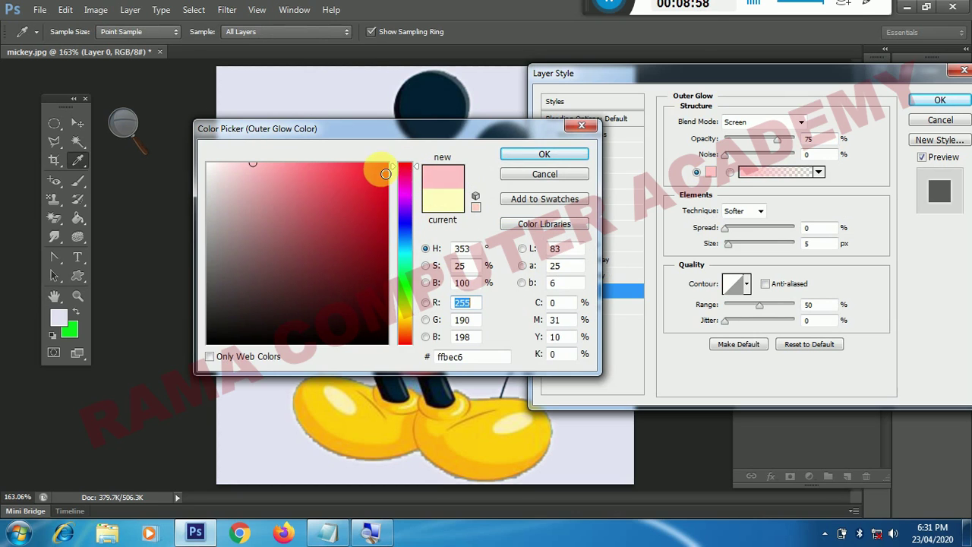
pyautogui.click(403, 222)
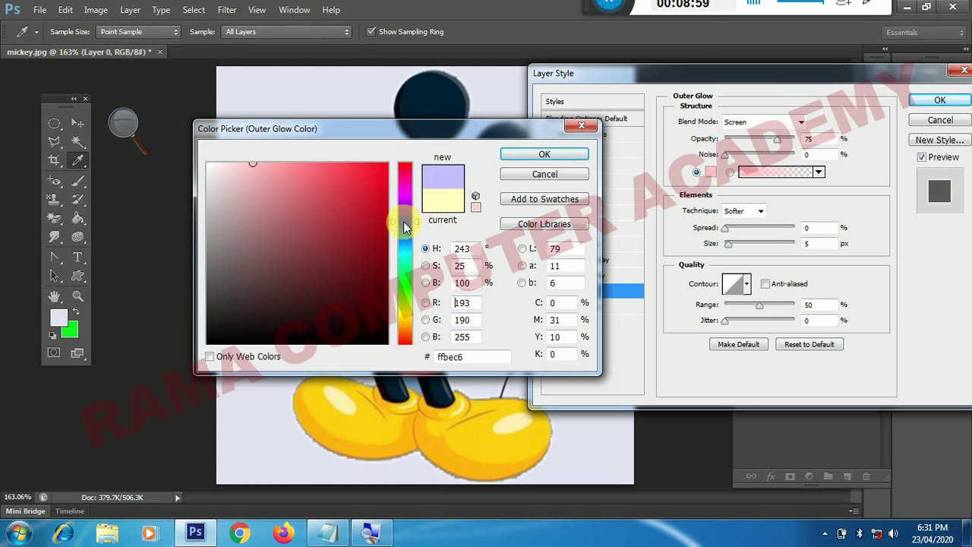
pyautogui.click(387, 169)
pyautogui.click(509, 156)
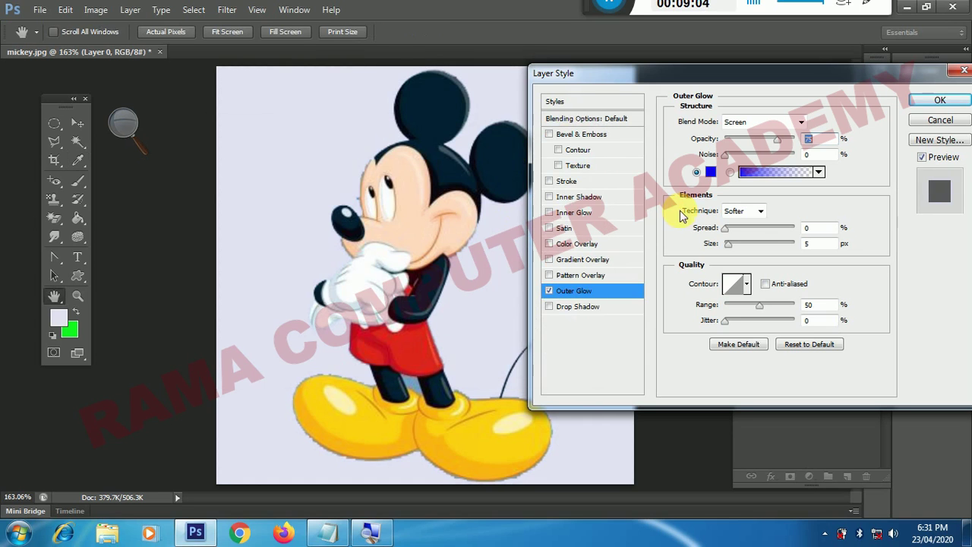
# Step: Set the outer glow spread to 11% and its size to 35 px
pyautogui.click(731, 230)
pyautogui.moveTo(736, 230); pyautogui.dragTo(763, 229)
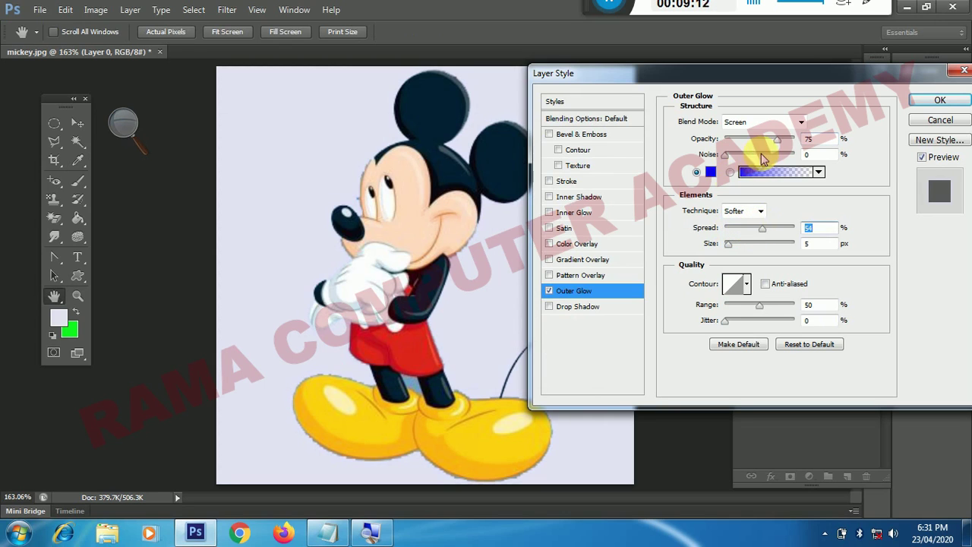
pyautogui.moveTo(763, 230); pyautogui.dragTo(740, 233)
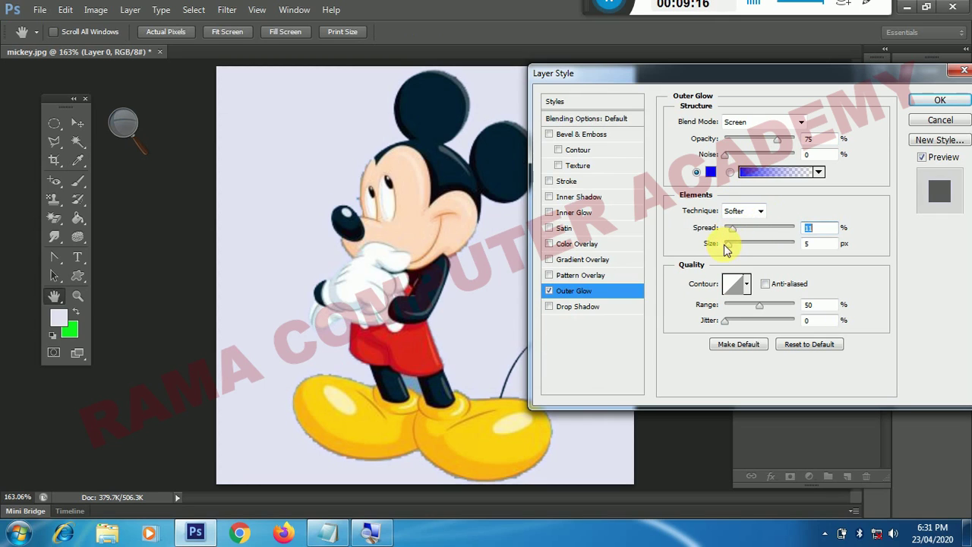
pyautogui.click(729, 245)
pyautogui.moveTo(729, 243); pyautogui.dragTo(738, 244)
# Step: Set the glow opacity to 88% and its blend mode to Normal
pyautogui.moveTo(781, 140); pyautogui.dragTo(796, 140)
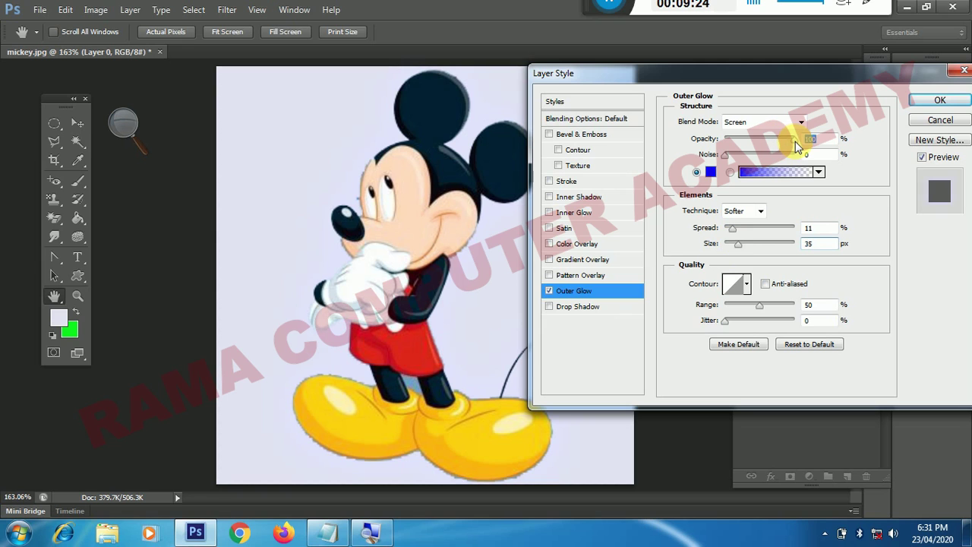
pyautogui.moveTo(799, 147); pyautogui.dragTo(785, 141)
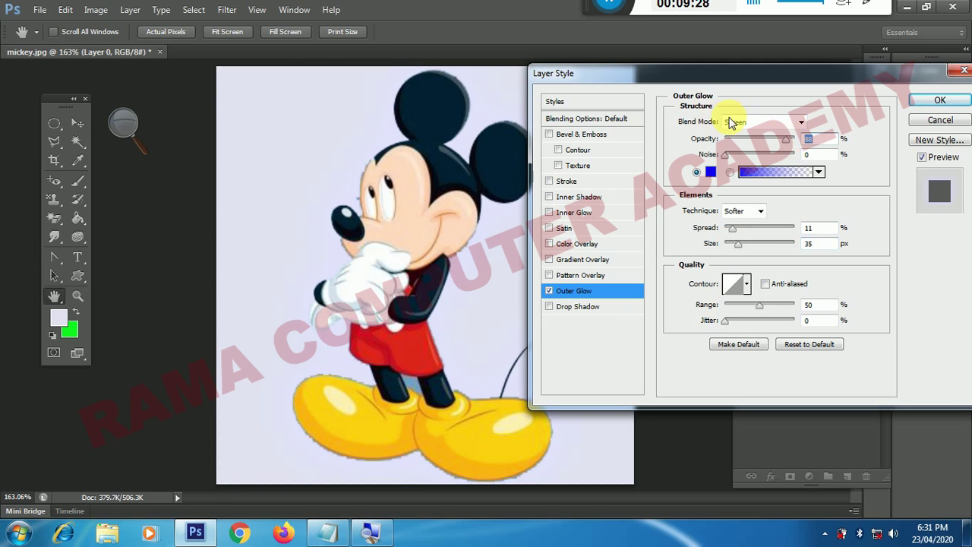
pyautogui.click(743, 126)
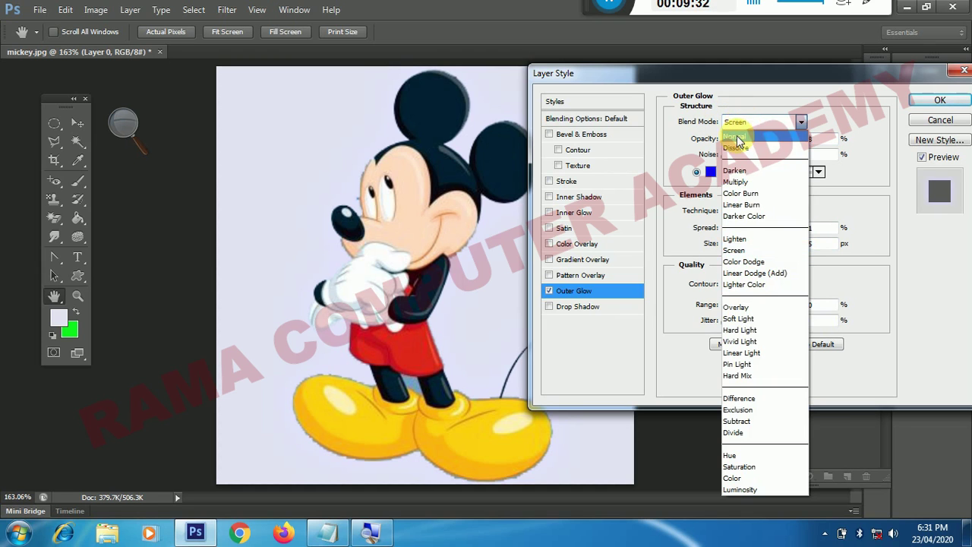
pyautogui.click(736, 137)
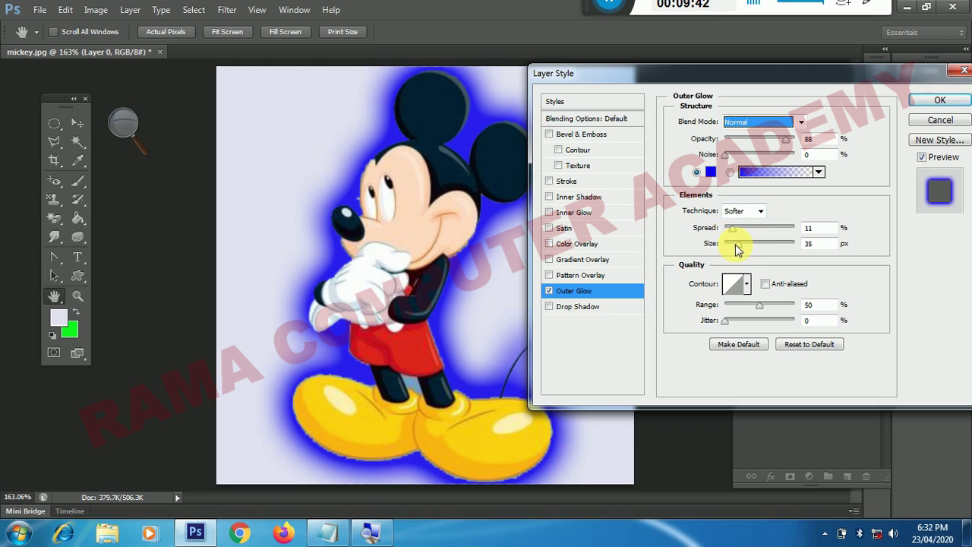
# Step: Experiment with larger outer glow size and spread, then bring the spread back down
pyautogui.moveTo(737, 243); pyautogui.dragTo(754, 243)
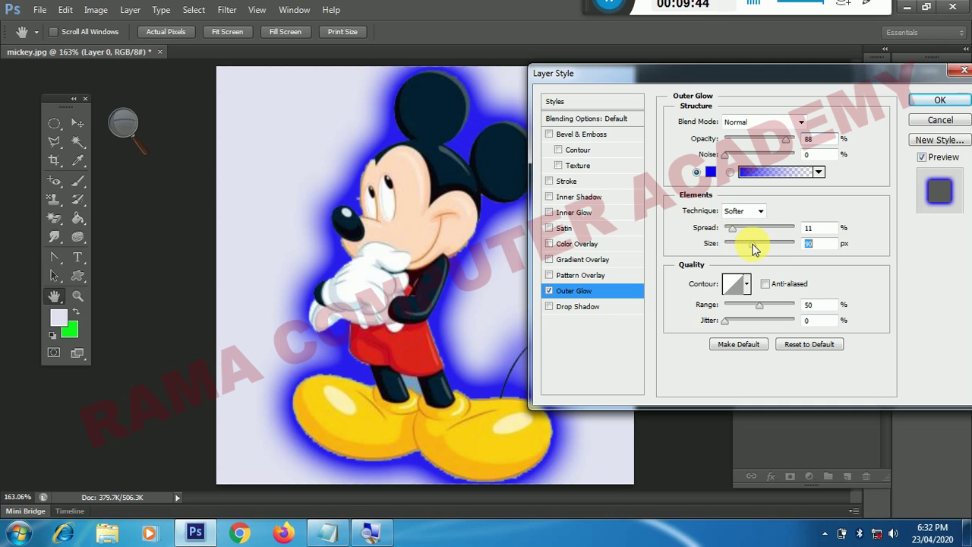
pyautogui.moveTo(756, 244)
pyautogui.mouseDown()
pyautogui.moveTo(773, 245)
pyautogui.moveTo(765, 247)
pyautogui.mouseUp()
pyautogui.write('5')
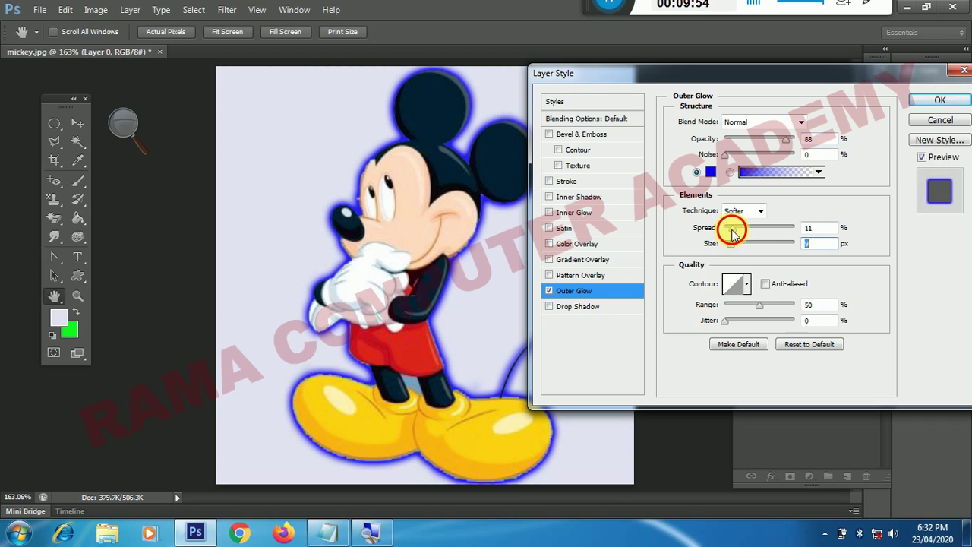
pyautogui.moveTo(731, 229); pyautogui.dragTo(789, 236)
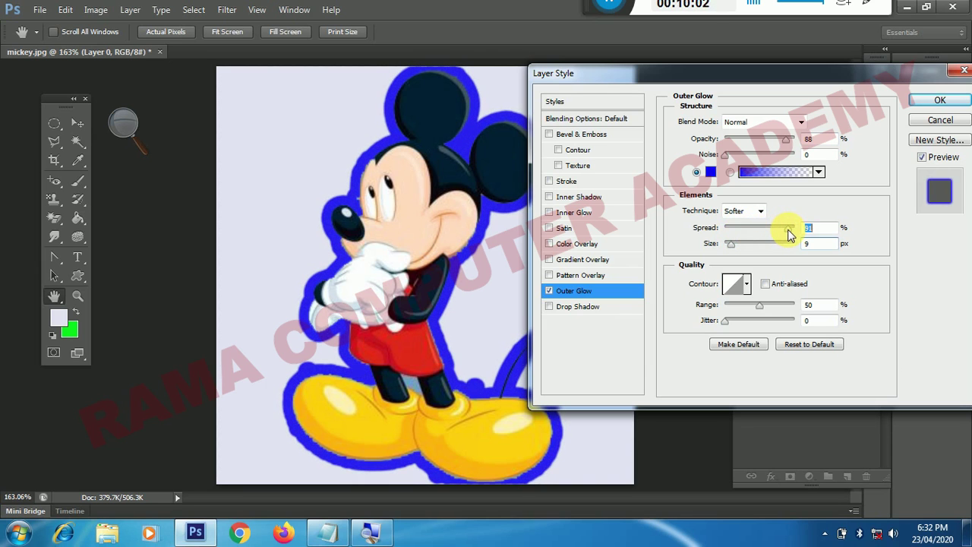
pyautogui.moveTo(789, 236); pyautogui.dragTo(706, 228)
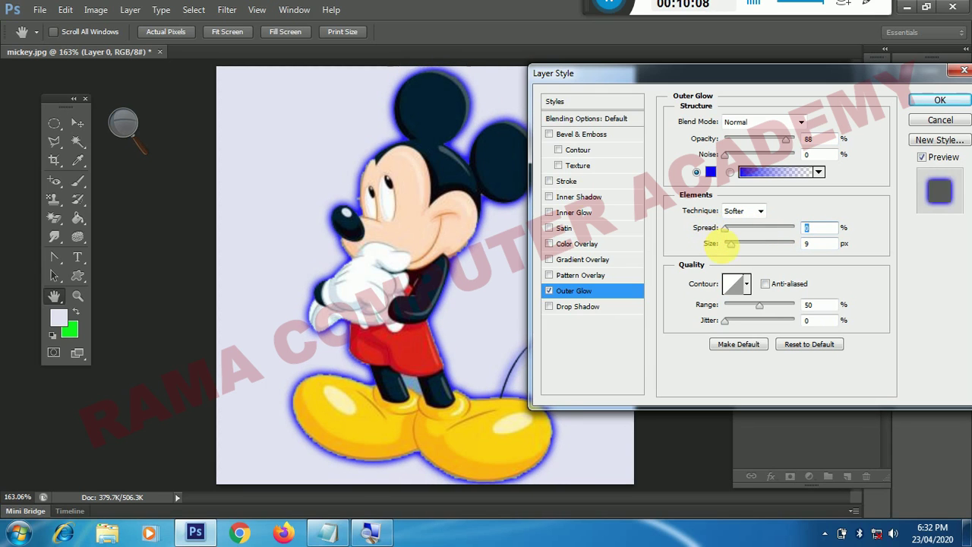
# Step: Set glow opacity to 75% and size to 10 px, then switch Outer Glow off
pyautogui.moveTo(786, 141); pyautogui.dragTo(777, 141)
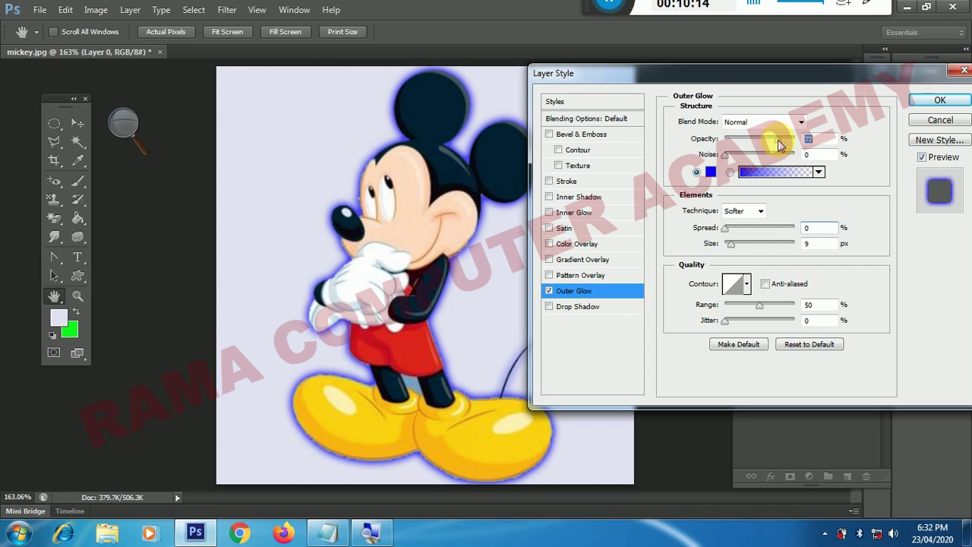
pyautogui.write('4')
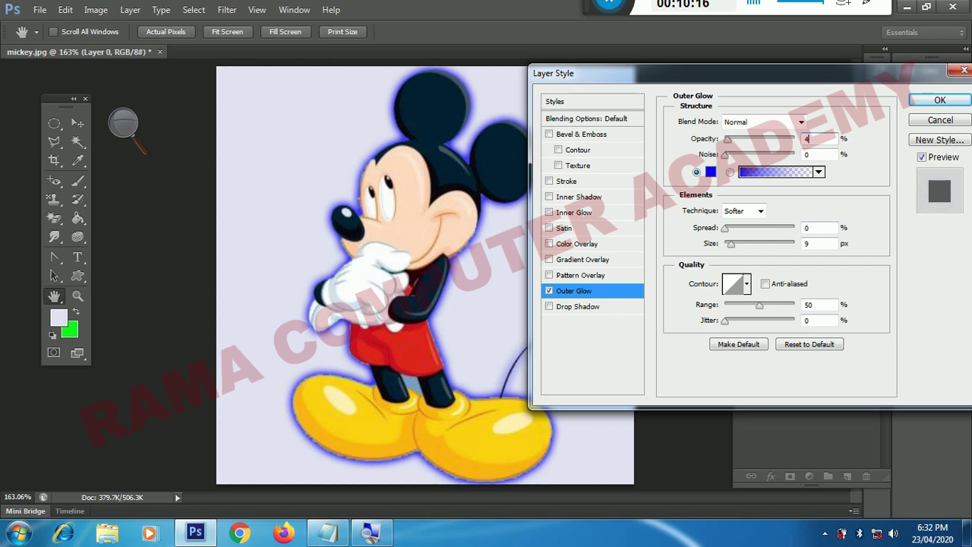
pyautogui.write('275')
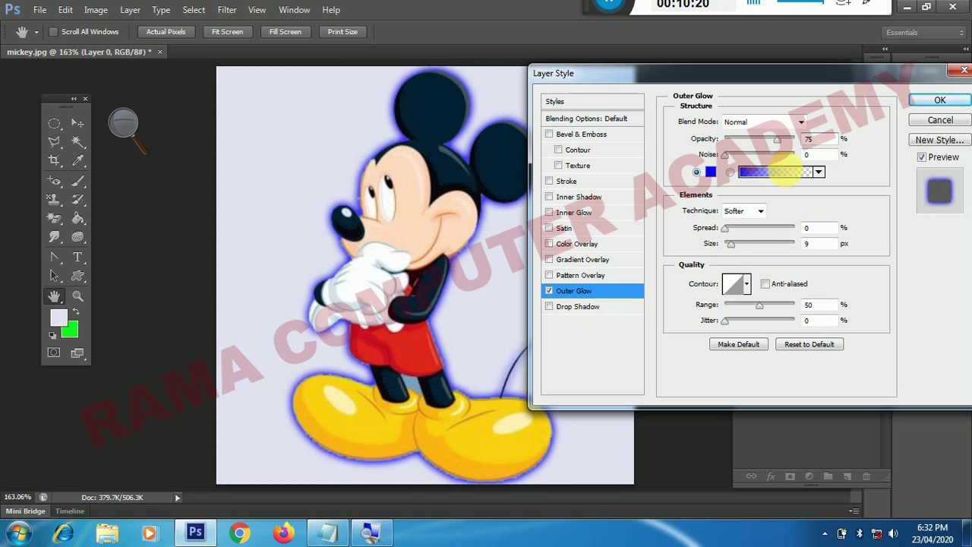
pyautogui.moveTo(731, 245); pyautogui.dragTo(729, 245)
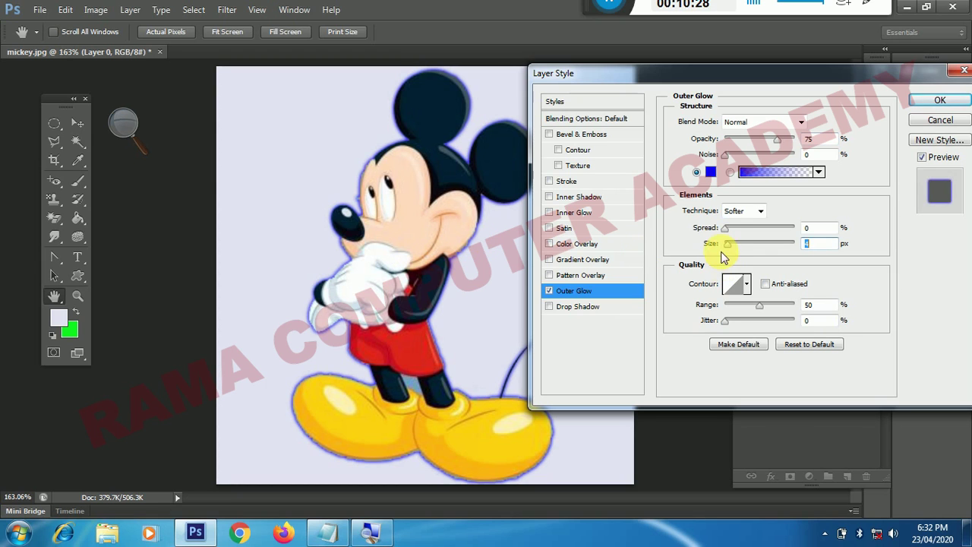
pyautogui.moveTo(729, 245); pyautogui.dragTo(732, 245)
pyautogui.click(550, 292)
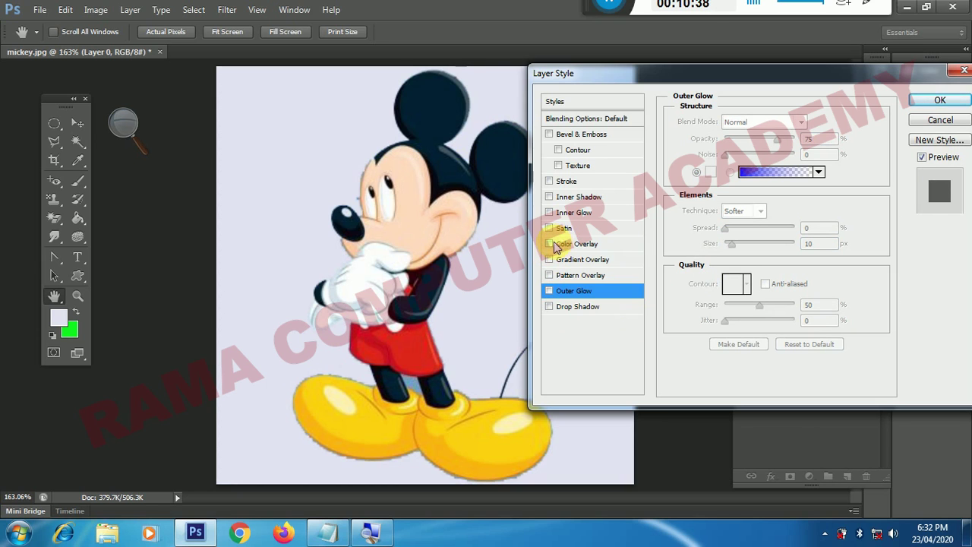
# Step: Enable Color Overlay and change its colour to yellow (f6ff00)
pyautogui.click(549, 244)
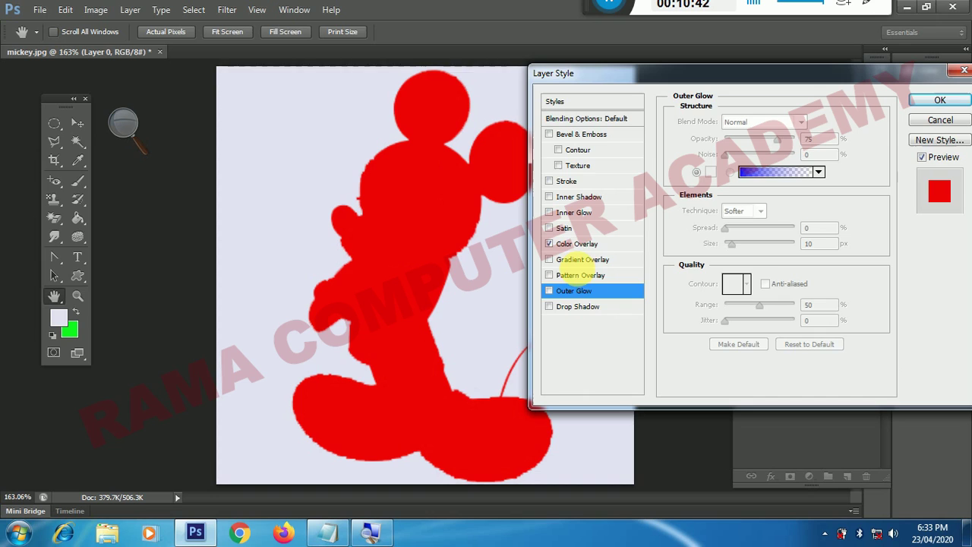
pyautogui.click(591, 244)
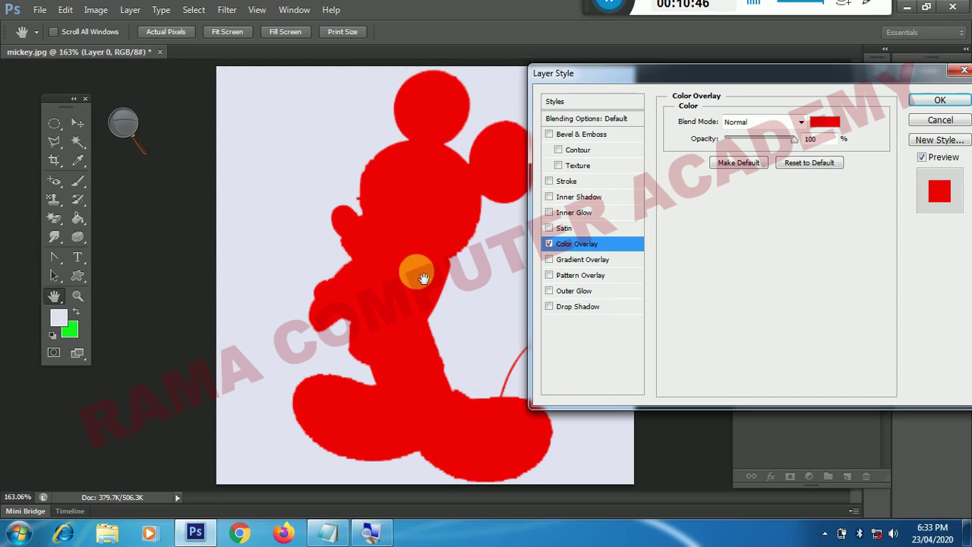
pyautogui.moveTo(642, 74); pyautogui.dragTo(664, 75)
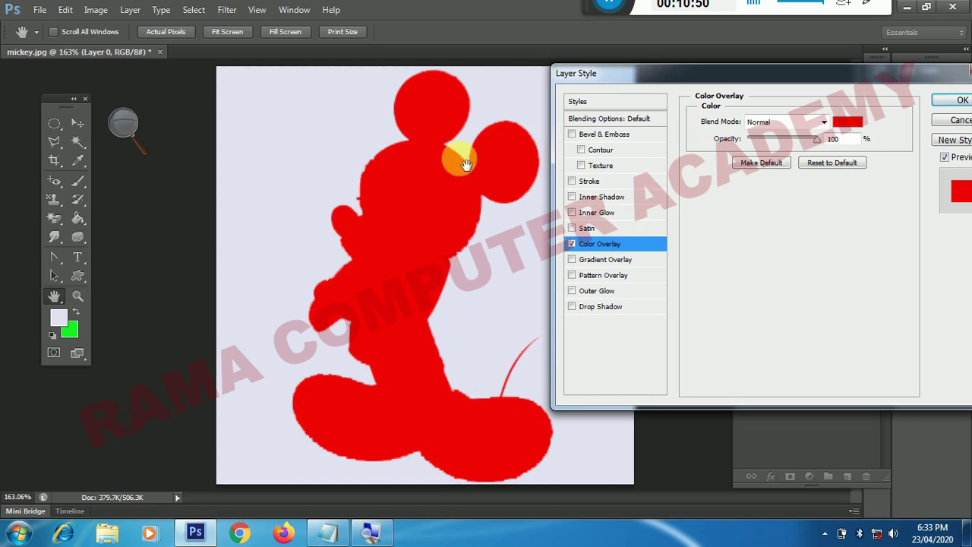
pyautogui.click(836, 139)
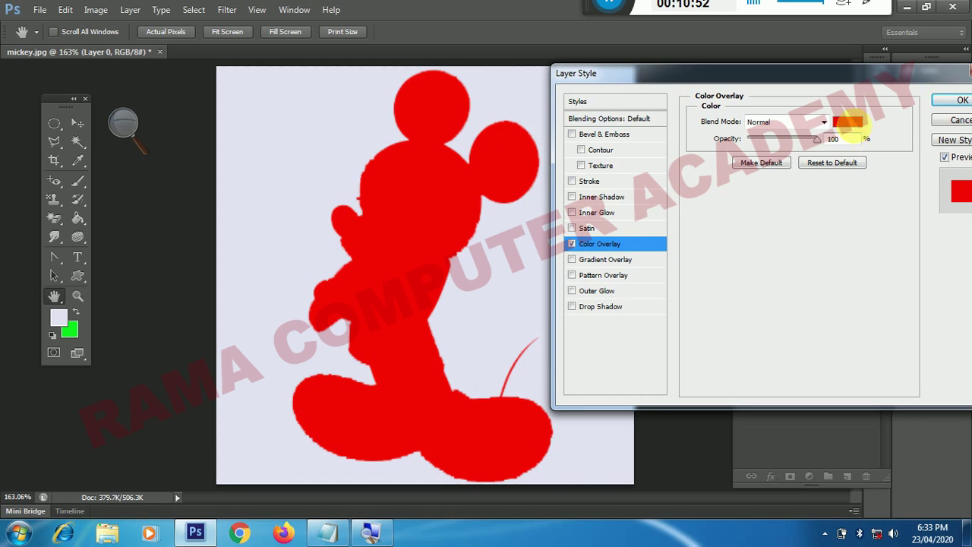
pyautogui.click(859, 125)
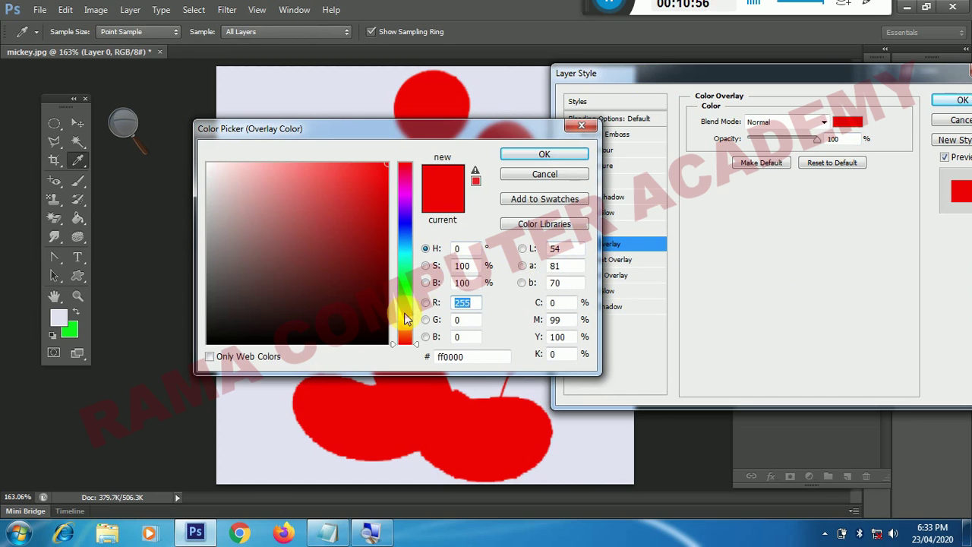
pyautogui.click(404, 313)
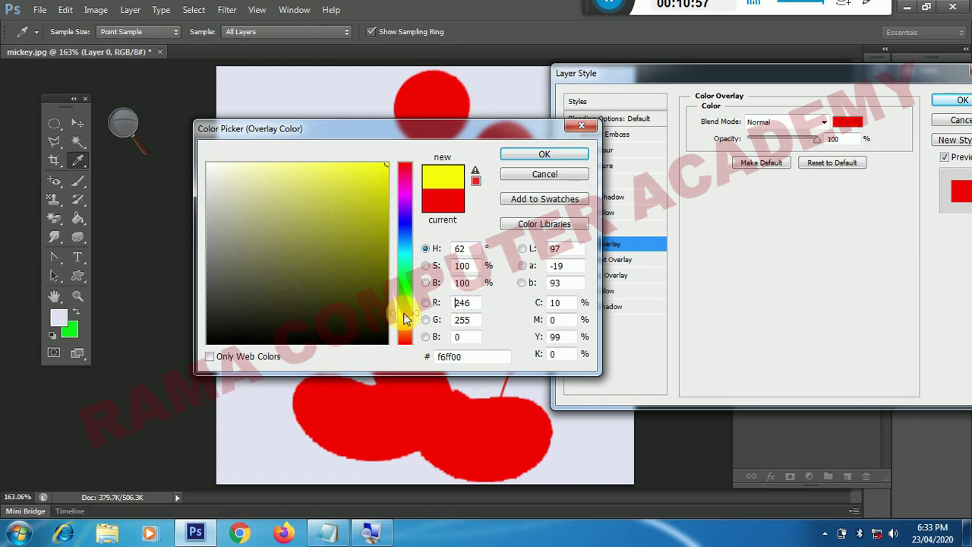
pyautogui.click(529, 156)
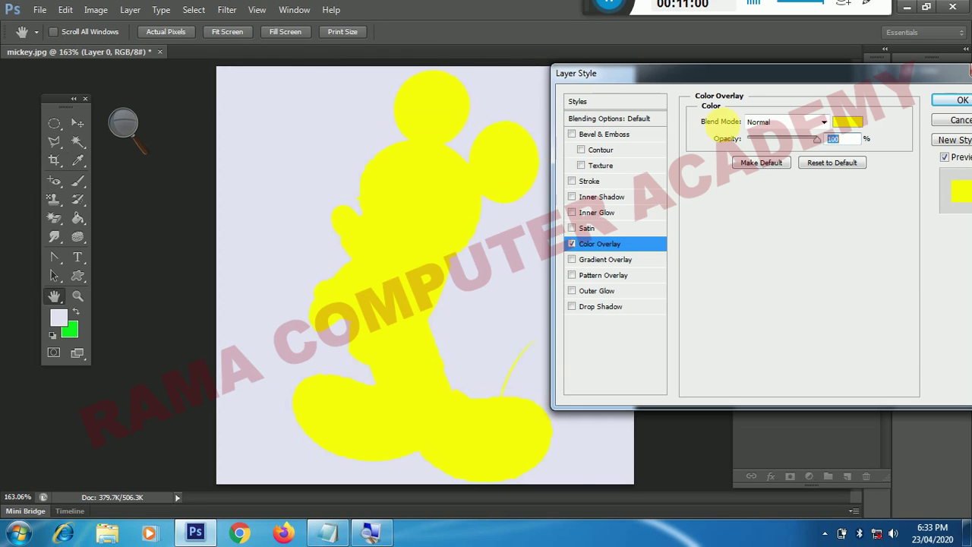
# Step: Set the yellow Color Overlay opacity to 75%
pyautogui.moveTo(818, 145); pyautogui.dragTo(795, 146)
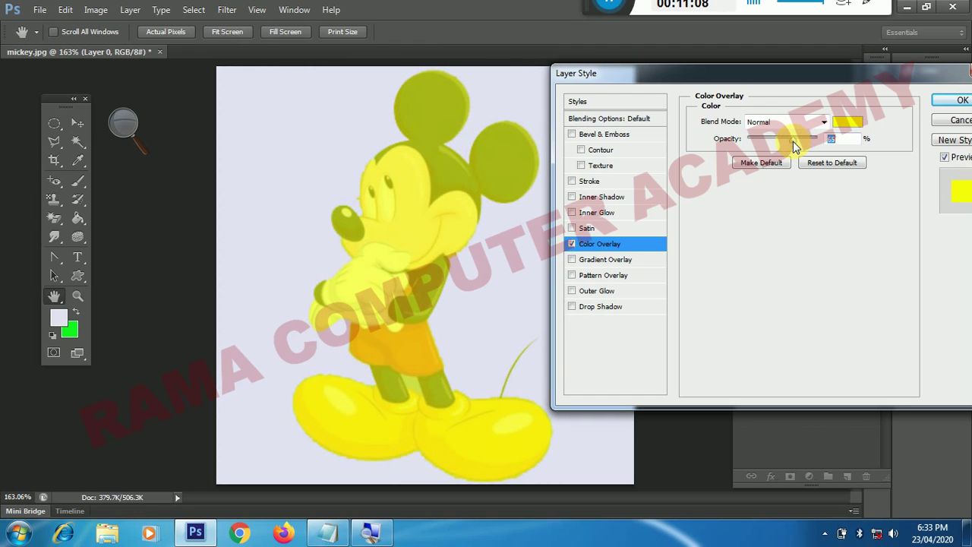
pyautogui.moveTo(790, 146); pyautogui.dragTo(772, 146)
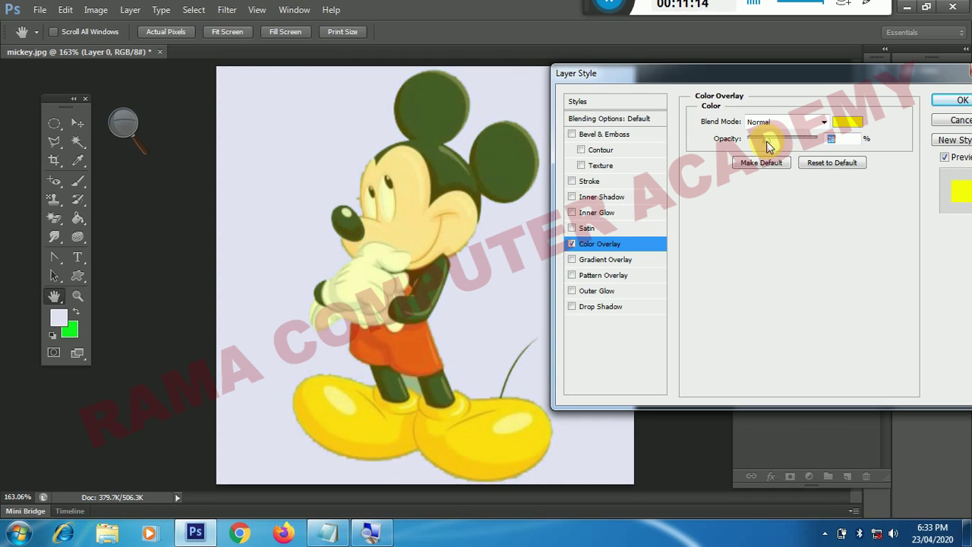
pyautogui.moveTo(769, 145); pyautogui.dragTo(791, 146)
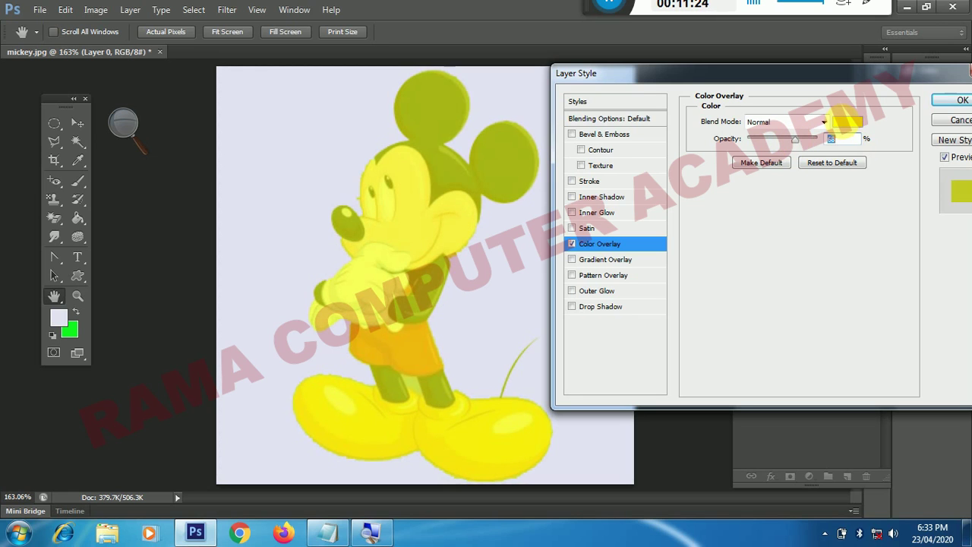
pyautogui.write('75')
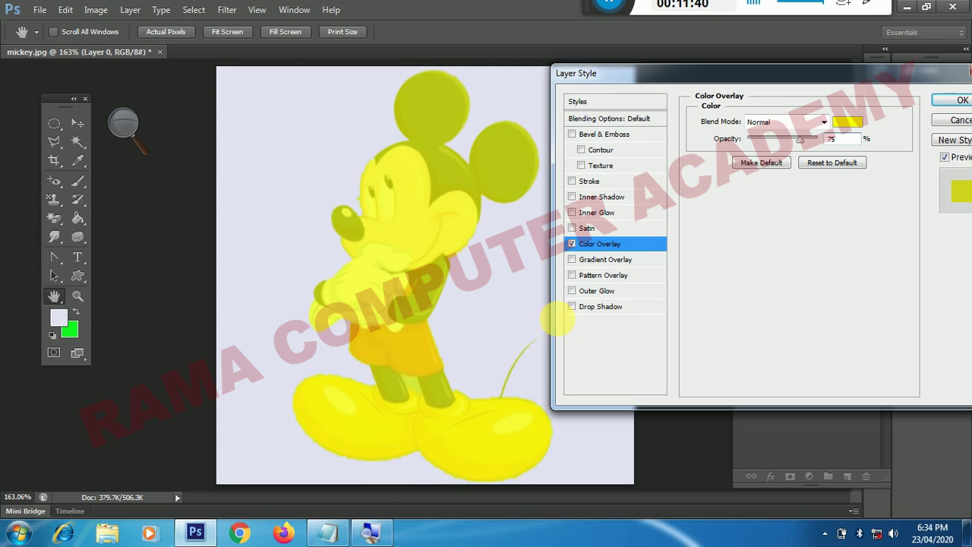
# Step: Enable Drop Shadow and a 2 px Stroke, then apply the layer style
pyautogui.click(572, 307)
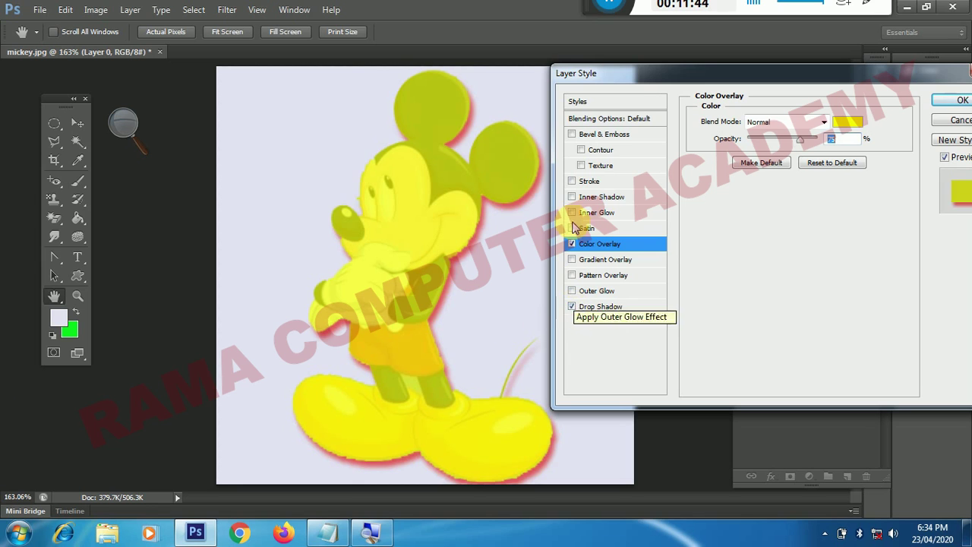
pyautogui.click(572, 182)
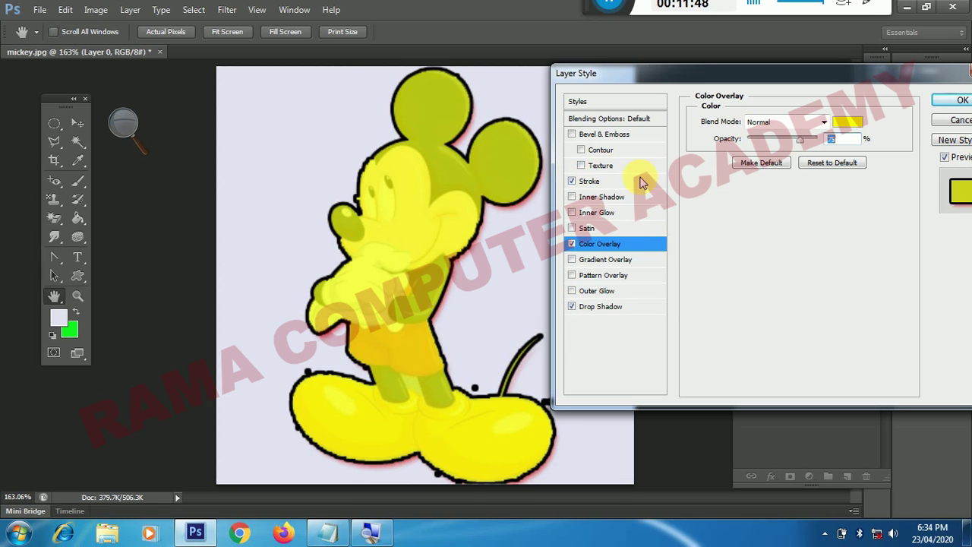
pyautogui.click(631, 181)
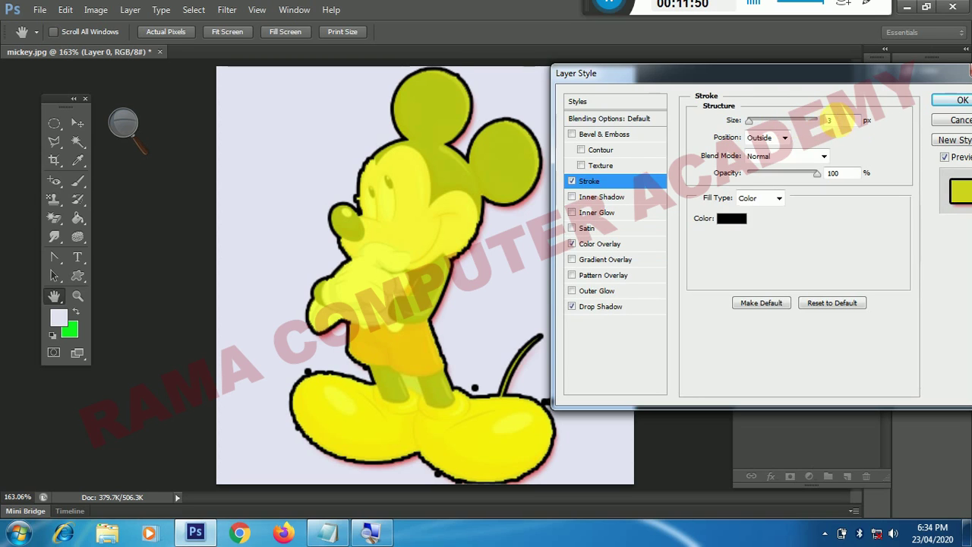
pyautogui.doubleClick(827, 124)
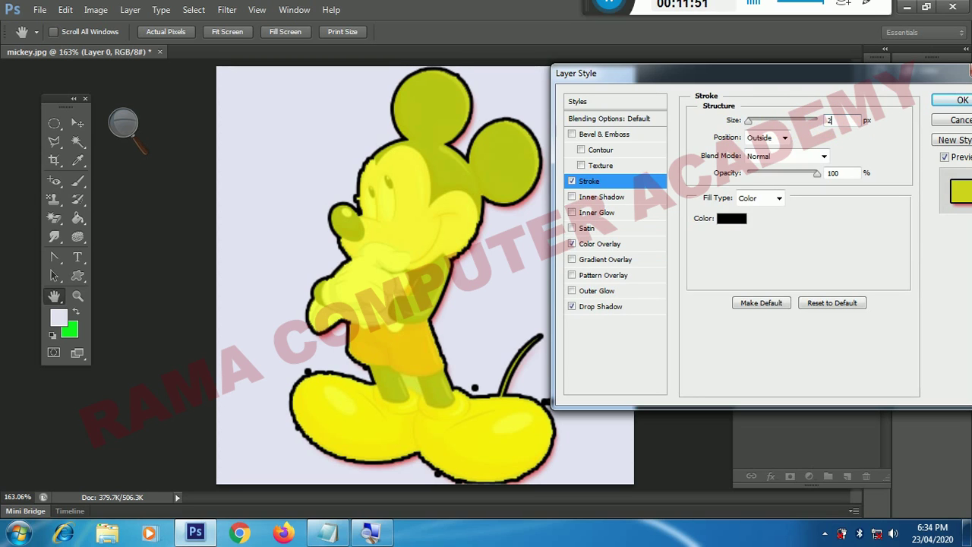
pyautogui.write('2')
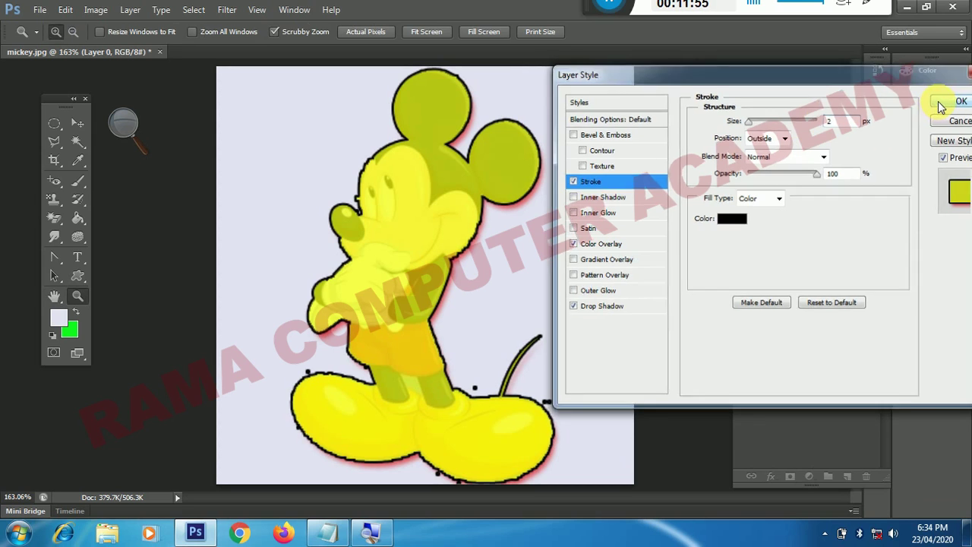
pyautogui.click(959, 101)
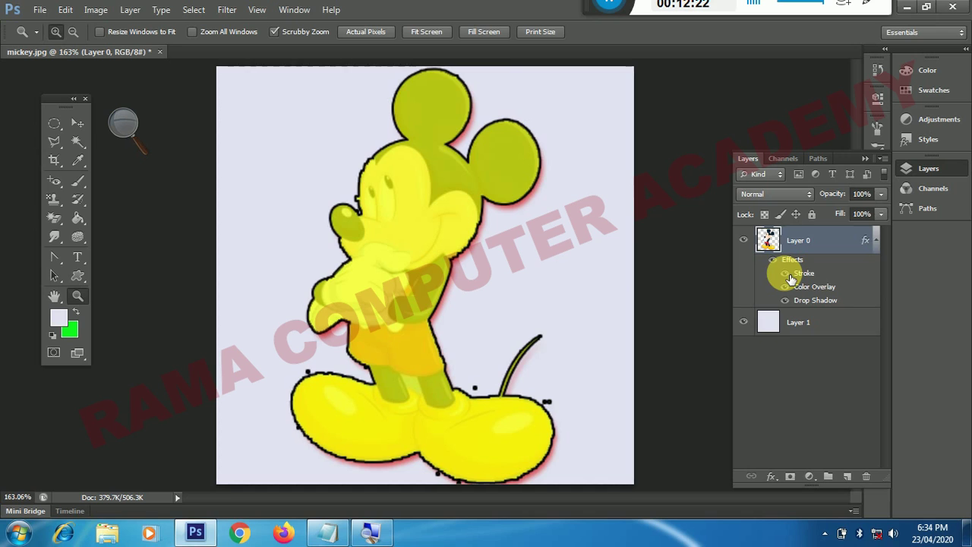
# Step: Hide the Stroke and Drop Shadow effects, keep Color Overlay visible, and bring Notepad forward
pyautogui.click(787, 275)
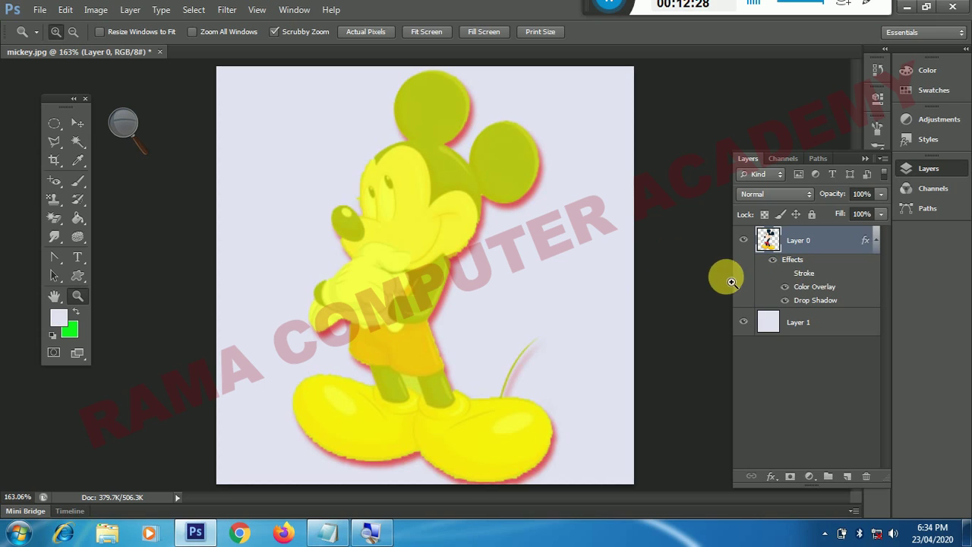
pyautogui.click(790, 290)
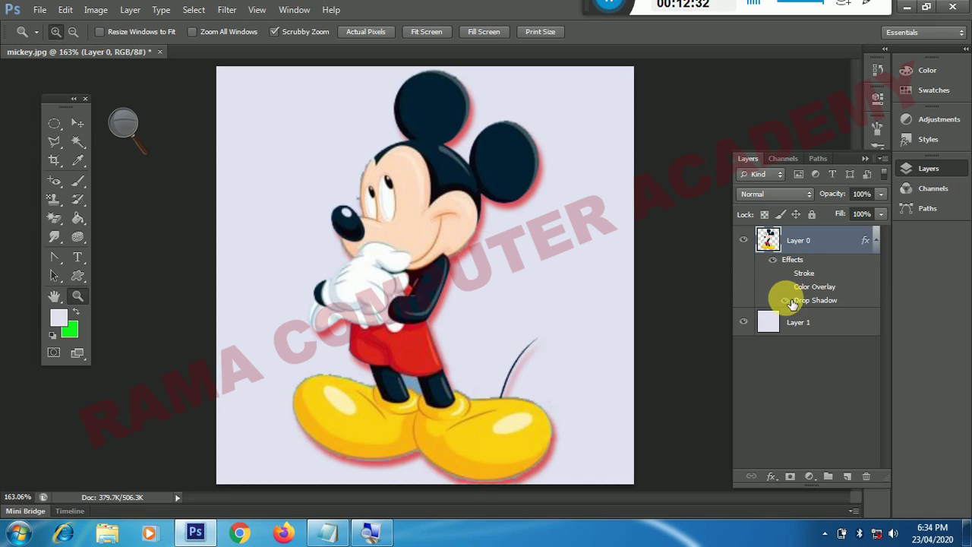
pyautogui.click(789, 301)
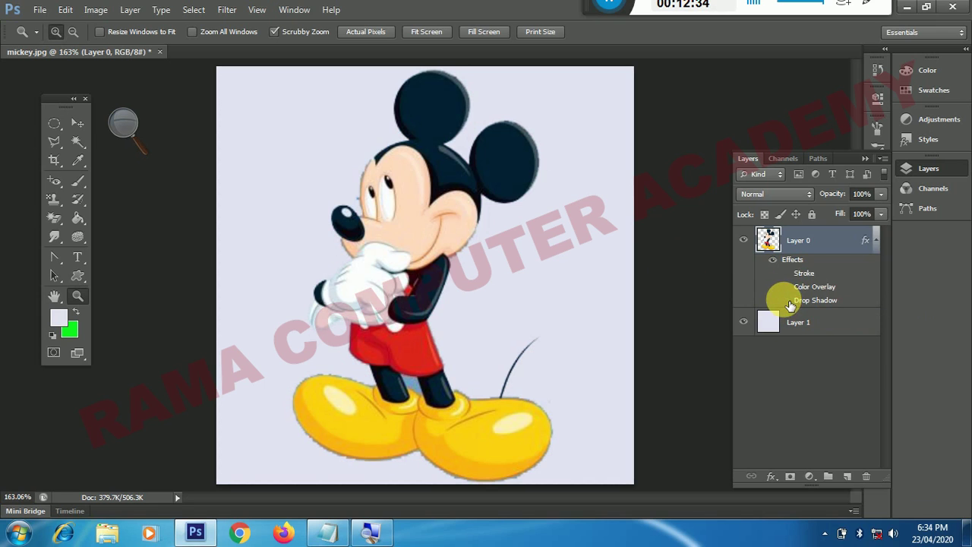
pyautogui.click(787, 287)
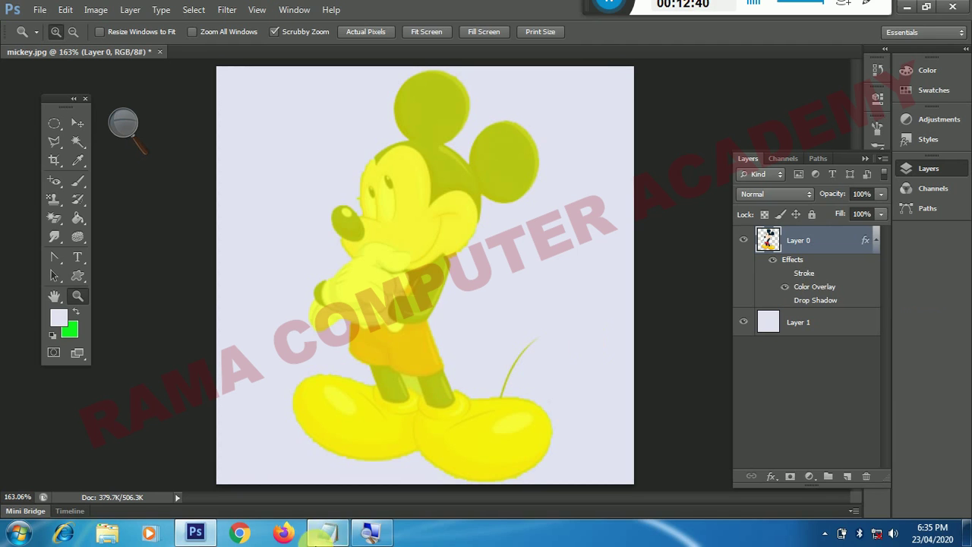
pyautogui.click(329, 532)
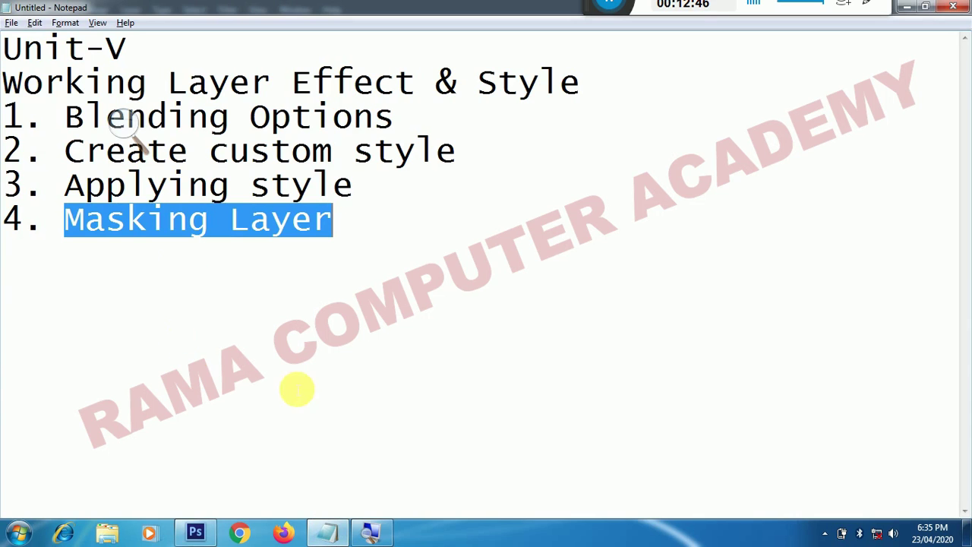
# Step: Highlight the 'Applying style' line in Notepad, then return to Photoshop
pyautogui.click(201, 529)
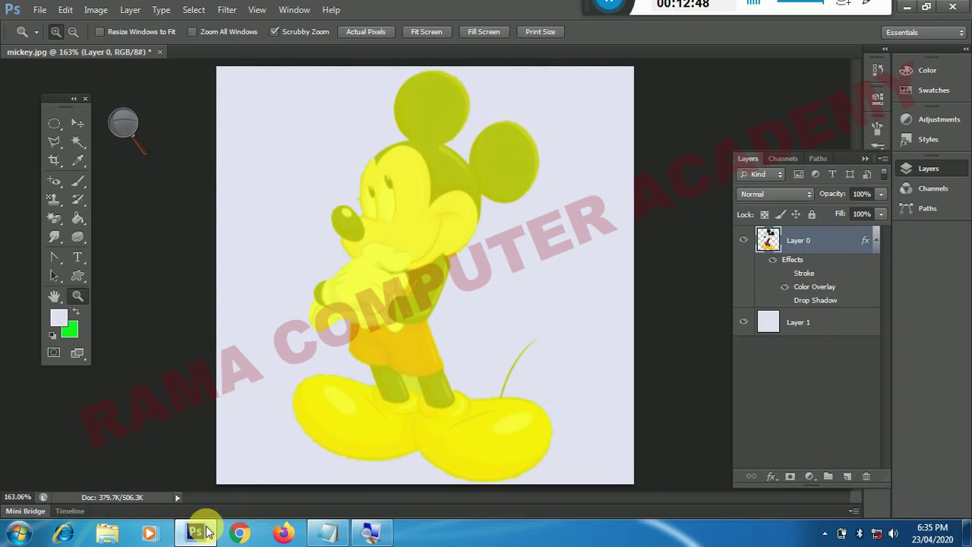
pyautogui.click(200, 530)
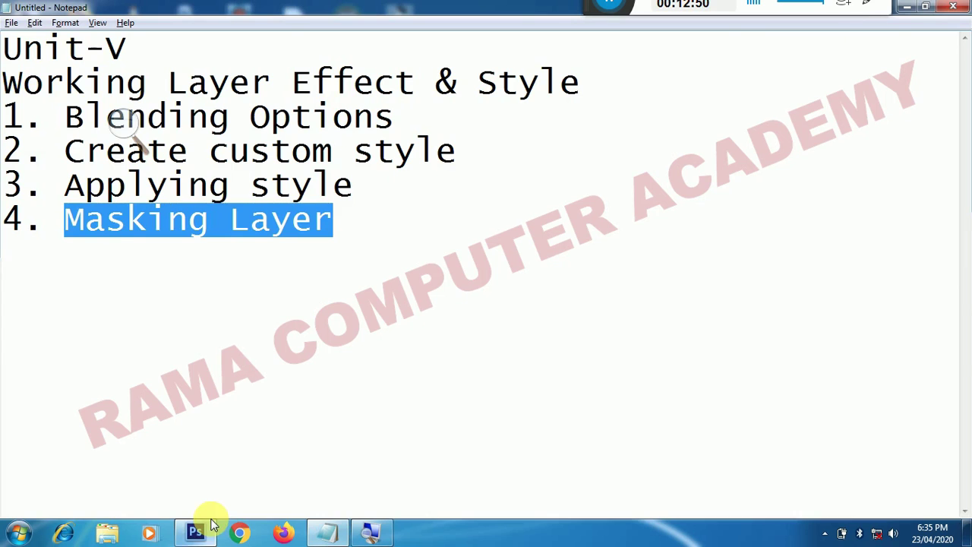
pyautogui.moveTo(64, 186); pyautogui.dragTo(351, 190)
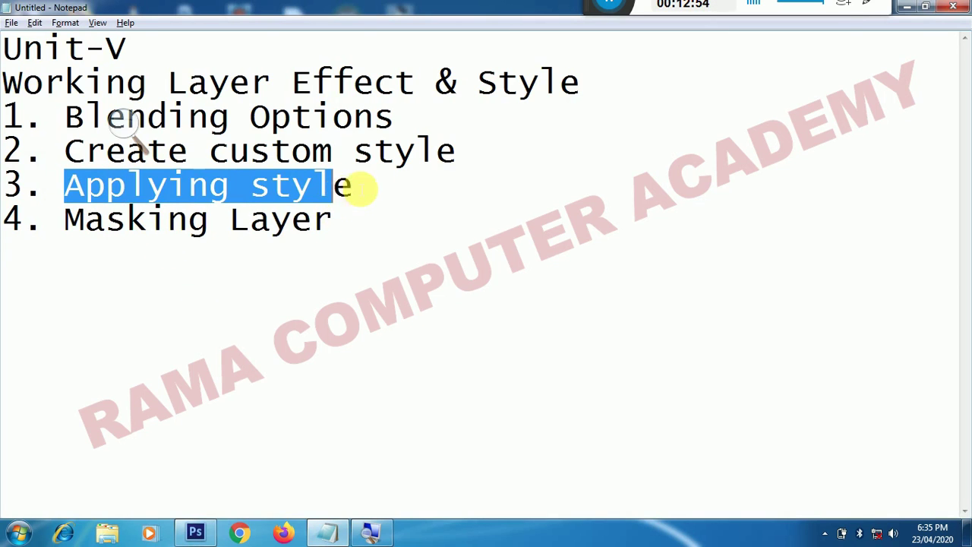
pyautogui.click(192, 534)
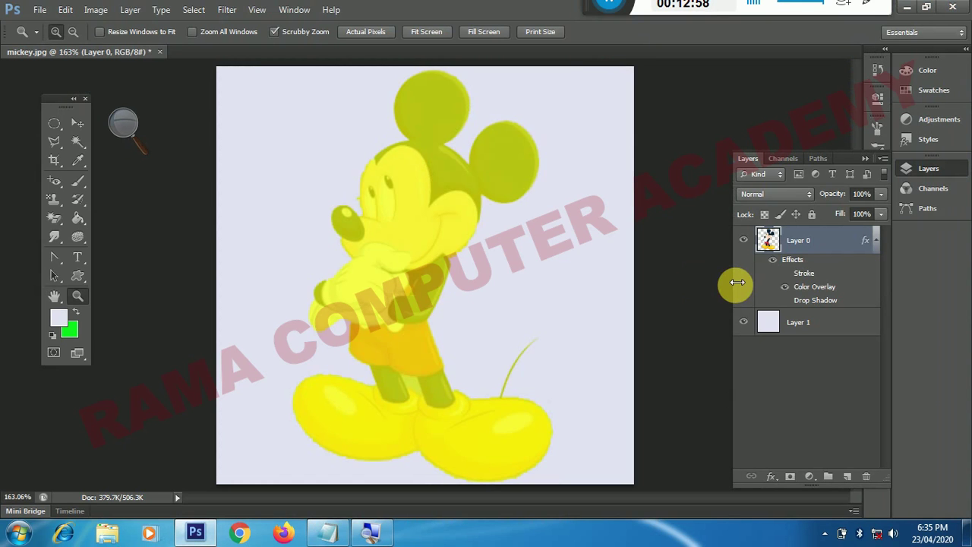
# Step: Show the Stroke and Drop Shadow effects again and open Layer Style Blending Options
pyautogui.click(785, 273)
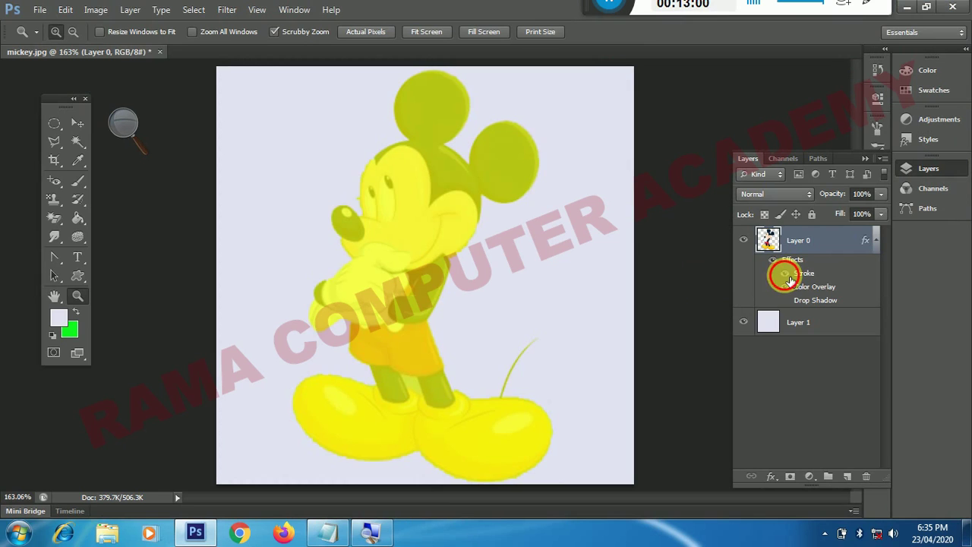
pyautogui.click(785, 301)
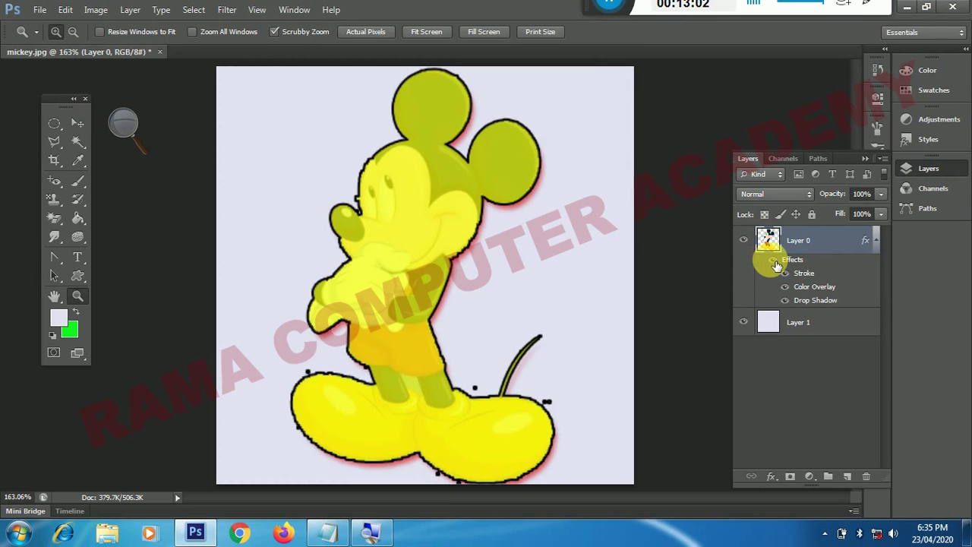
pyautogui.click(777, 262)
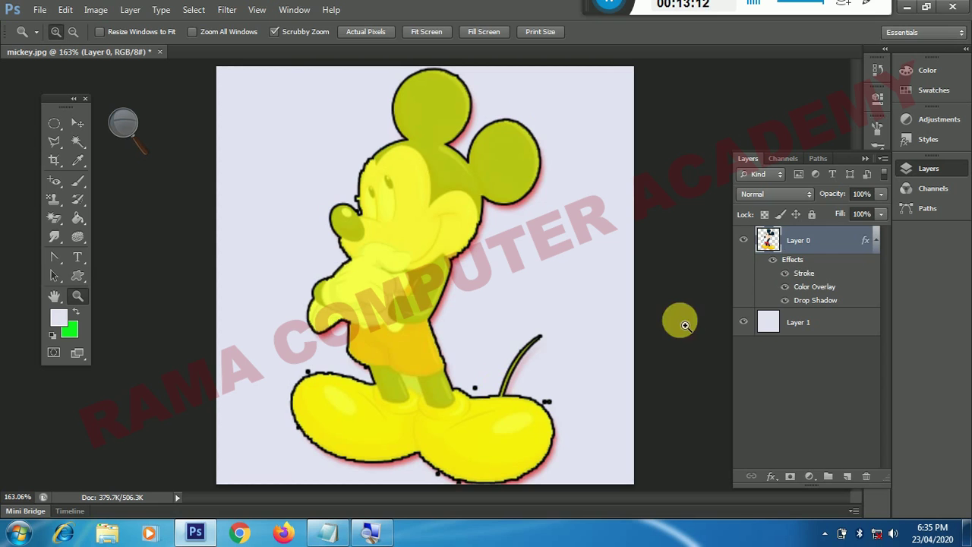
pyautogui.click(130, 10)
pyautogui.moveTo(149, 87)
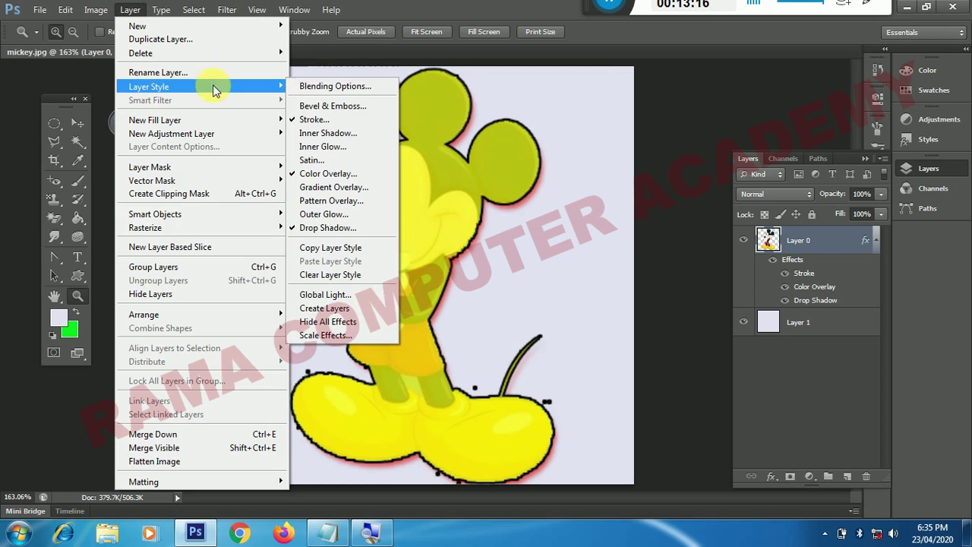
pyautogui.click(306, 86)
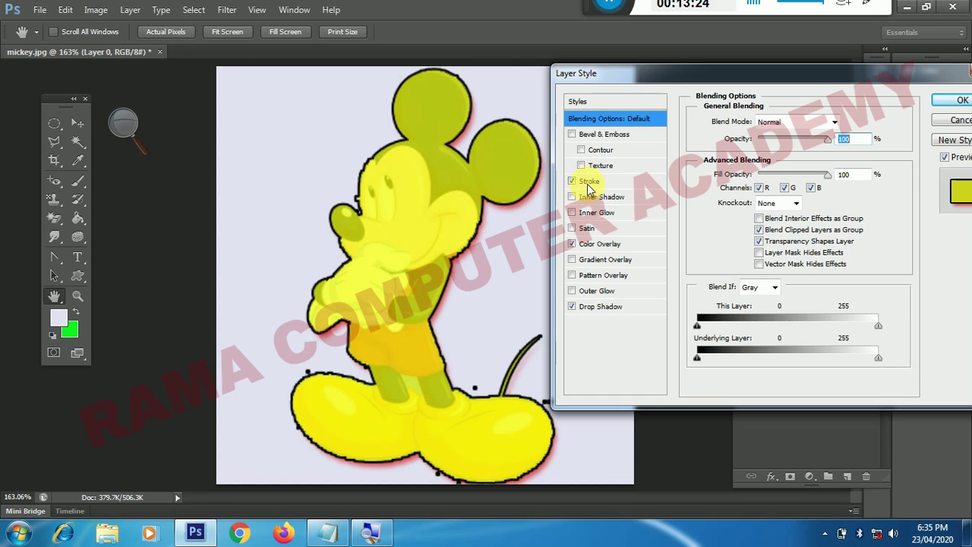
# Step: Switch off Stroke, Color Overlay and Drop Shadow, and apply the default Gradient Overlay
pyautogui.click(591, 182)
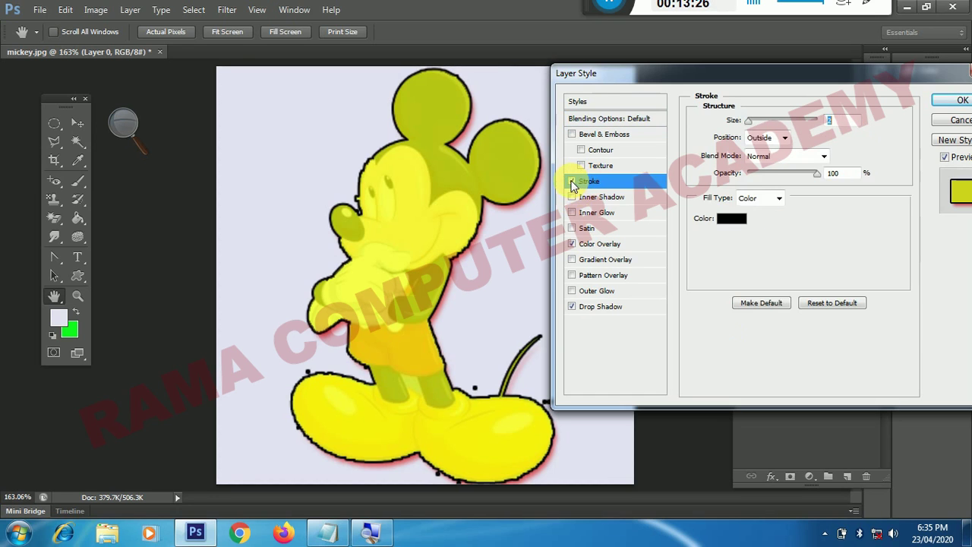
pyautogui.click(572, 181)
pyautogui.click(573, 244)
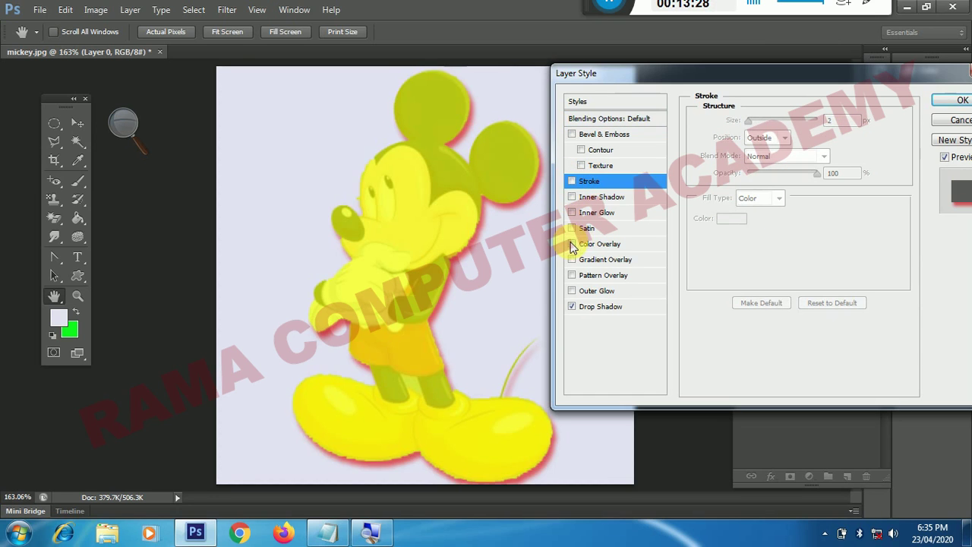
pyautogui.click(573, 307)
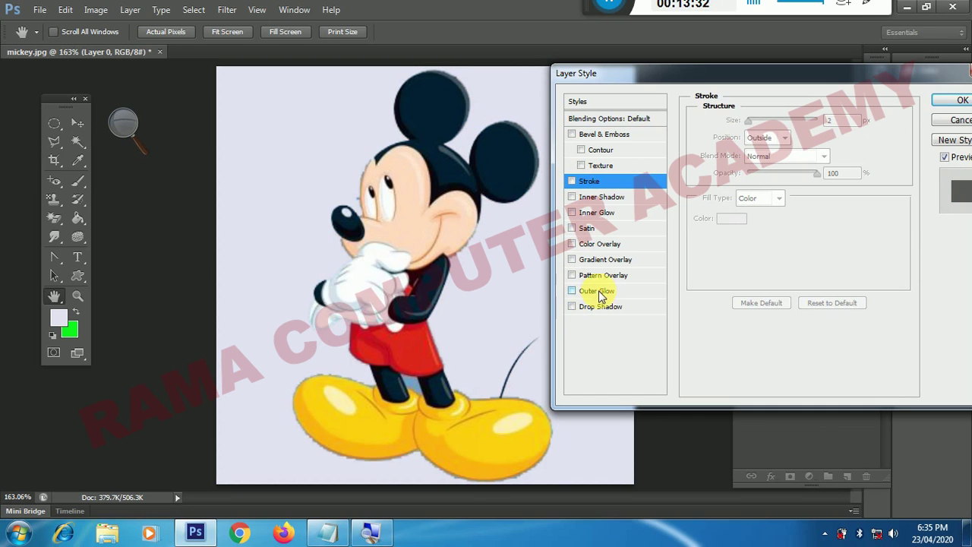
pyautogui.click(599, 292)
pyautogui.click(572, 292)
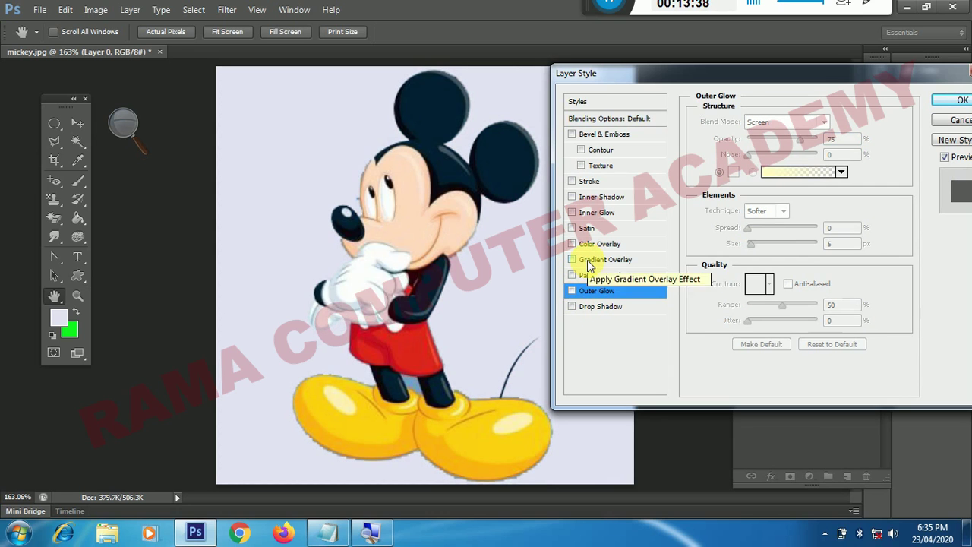
pyautogui.click(588, 262)
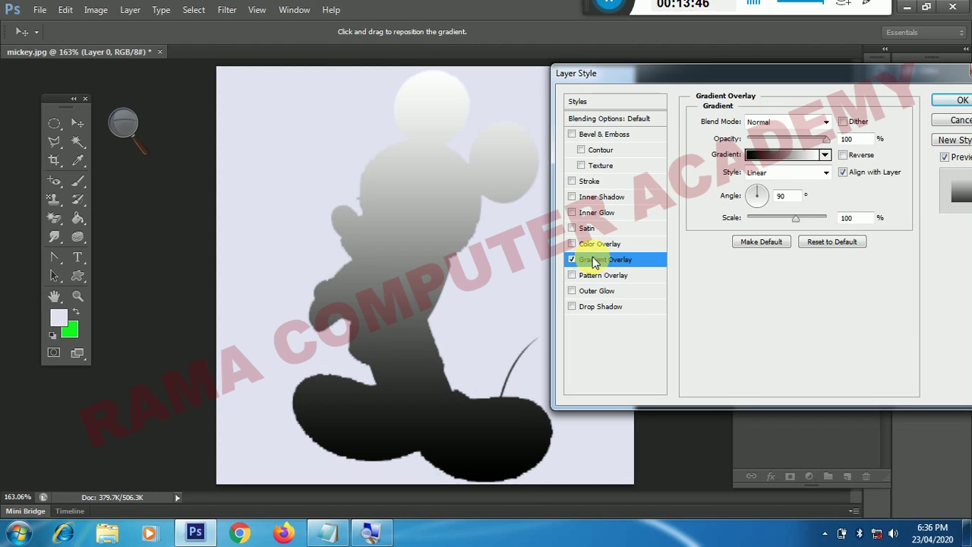
# Step: Apply the yellow-to-orange gradient preset to the Gradient Overlay
pyautogui.click(825, 156)
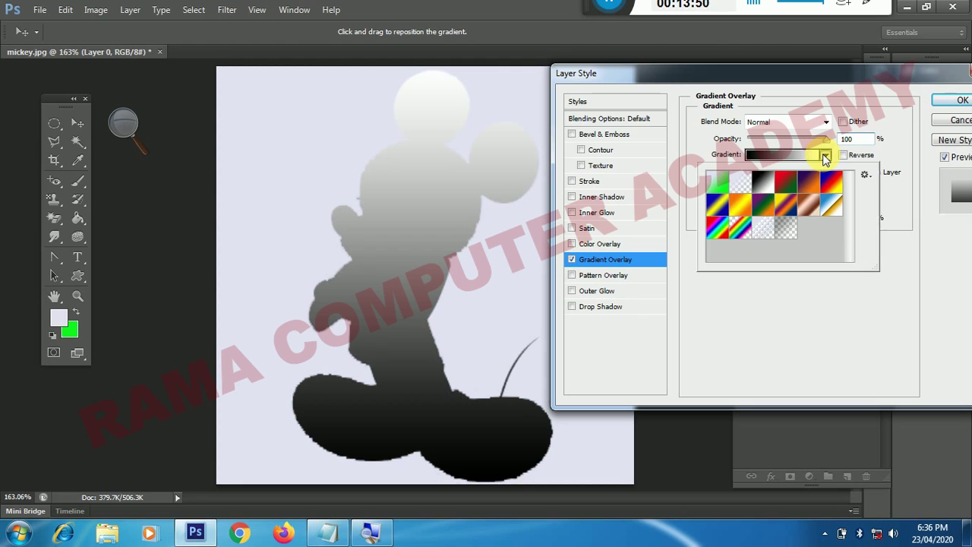
pyautogui.click(746, 208)
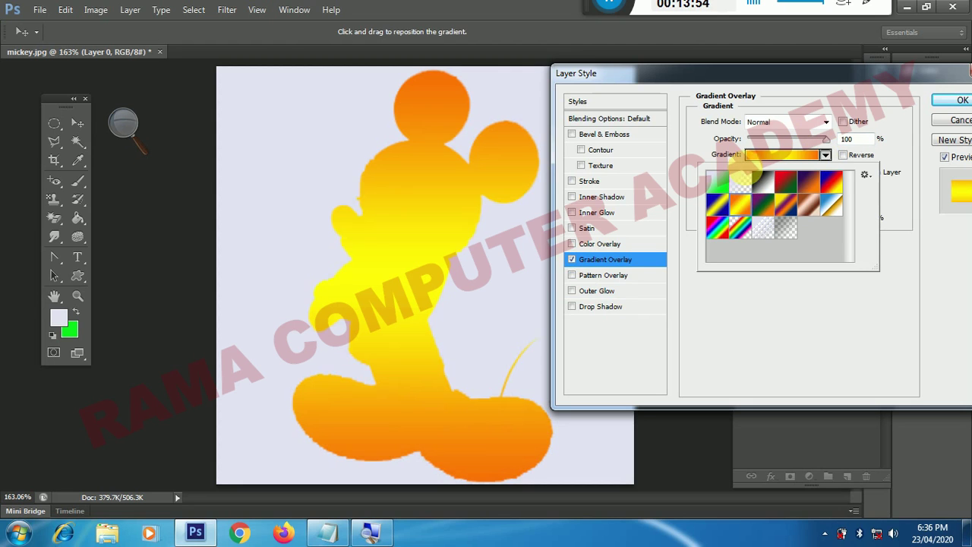
pyautogui.click(860, 292)
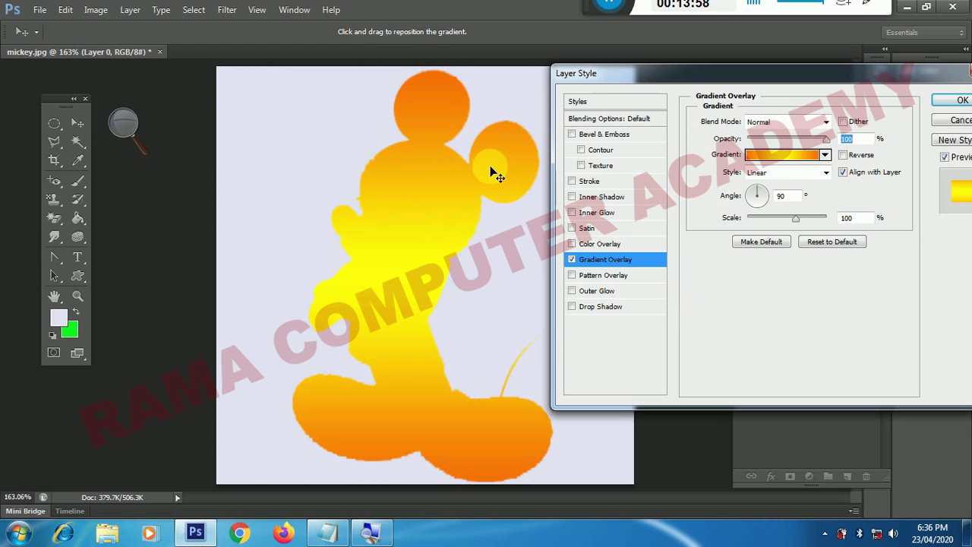
pyautogui.moveTo(397, 419); pyautogui.dragTo(460, 439)
# Step: Set the gradient angle to 135° and lower its opacity to about 52%
pyautogui.click(756, 194)
pyautogui.moveTo(756, 194); pyautogui.dragTo(747, 196)
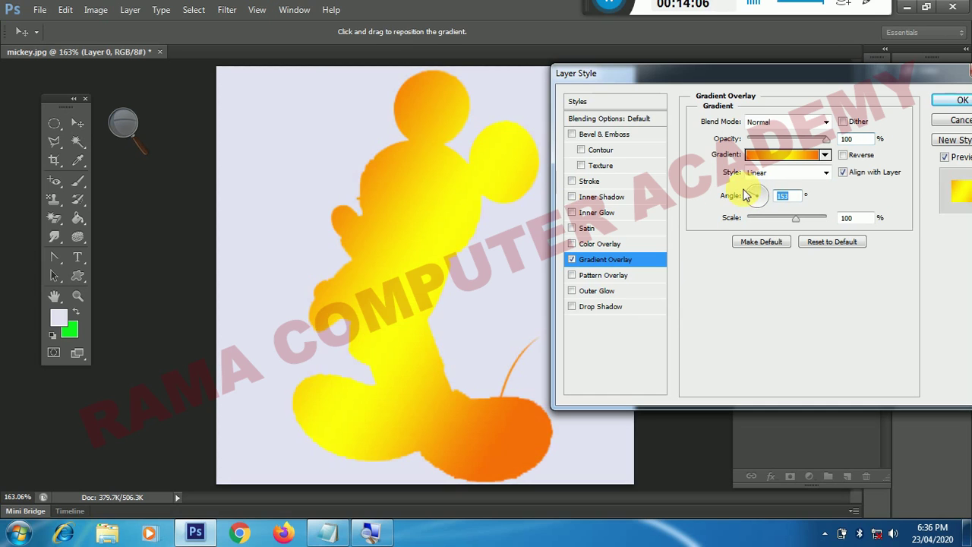
pyautogui.click(532, 295)
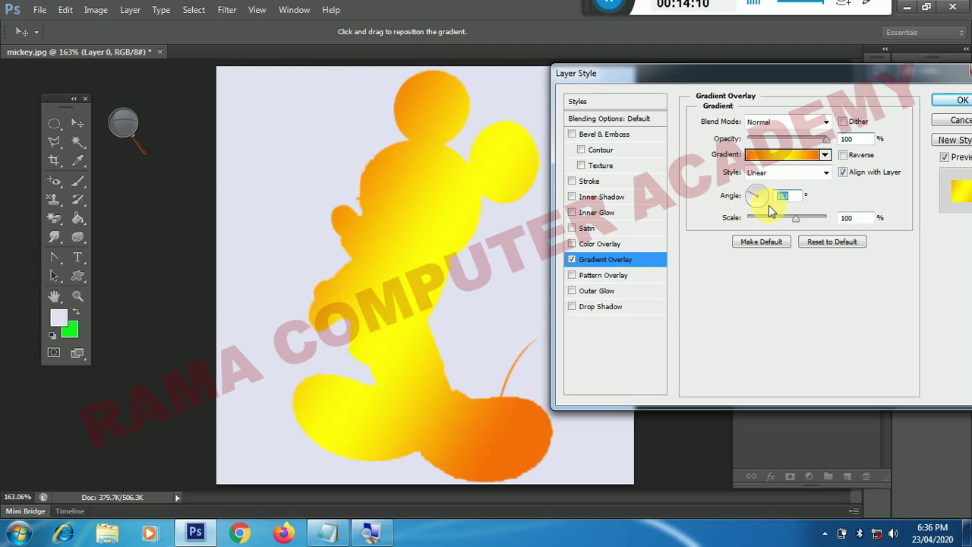
pyautogui.write('135')
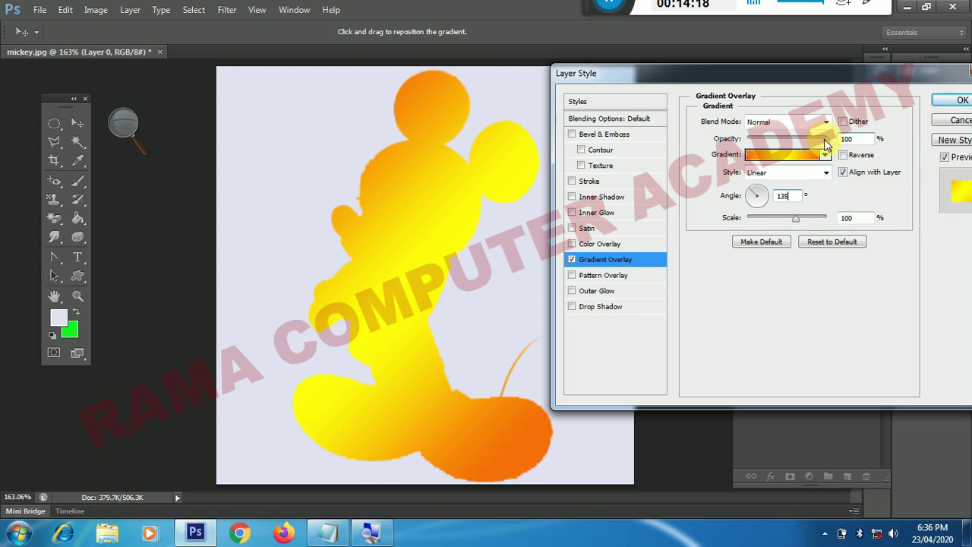
pyautogui.moveTo(827, 145); pyautogui.dragTo(793, 144)
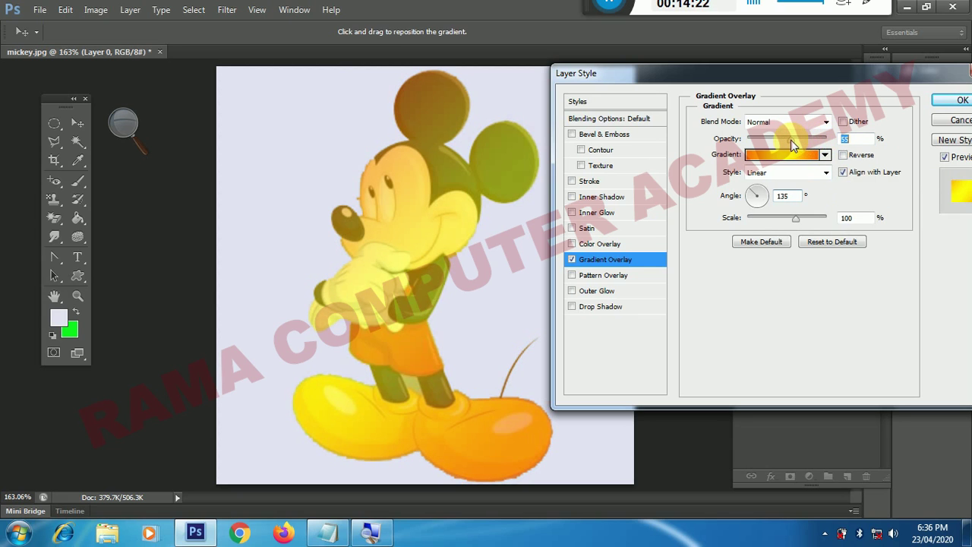
pyautogui.moveTo(372, 205); pyautogui.dragTo(374, 216)
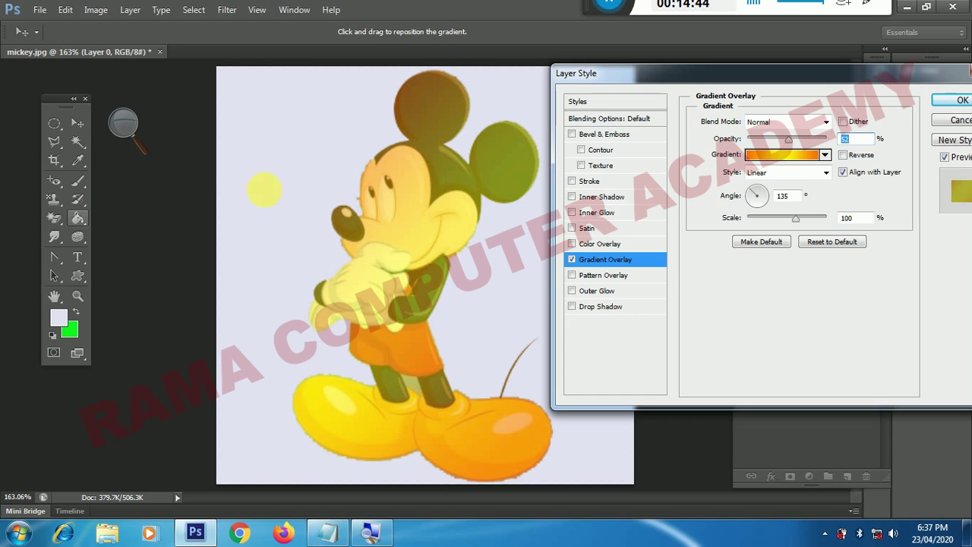
# Step: Replace the Gradient Overlay with a Pattern Overlay using the blue bubbles pattern
pyautogui.click(573, 260)
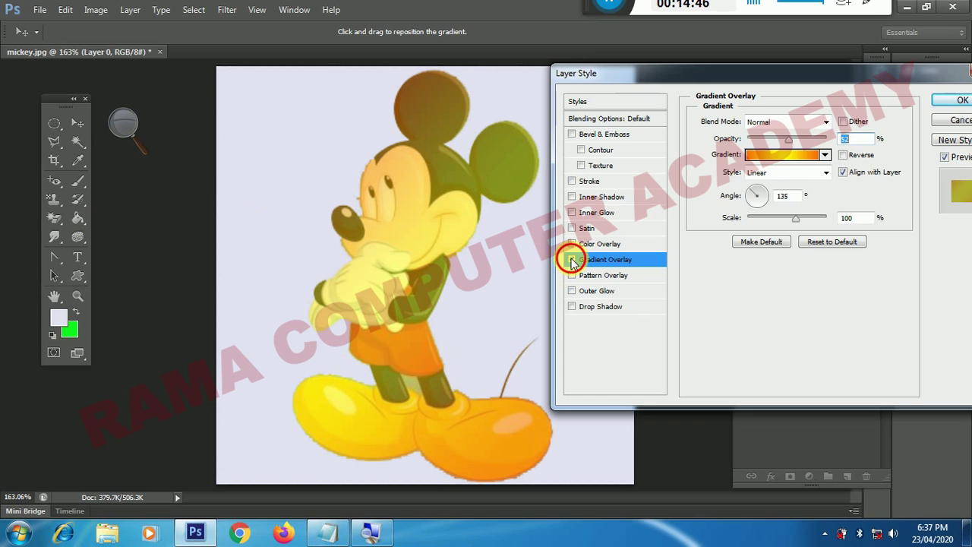
pyautogui.click(587, 277)
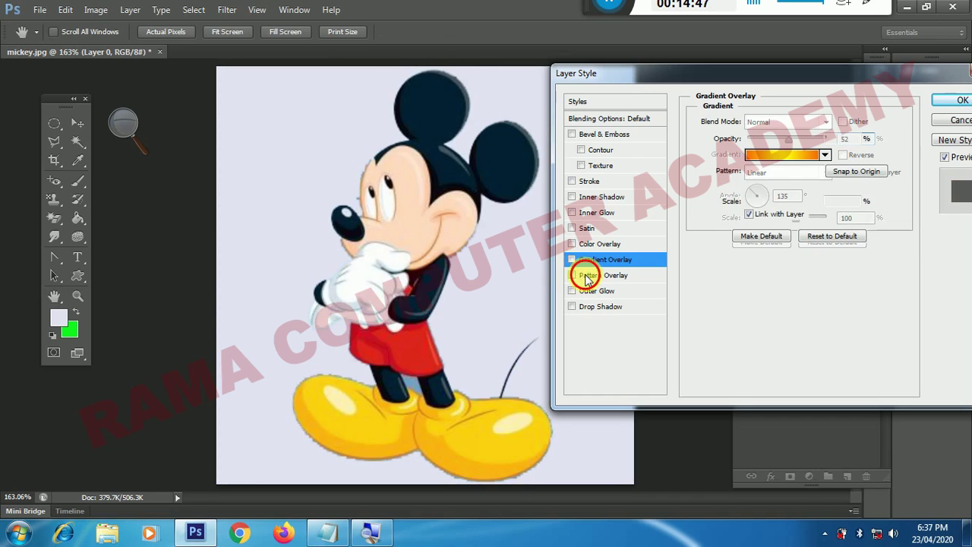
pyautogui.click(574, 276)
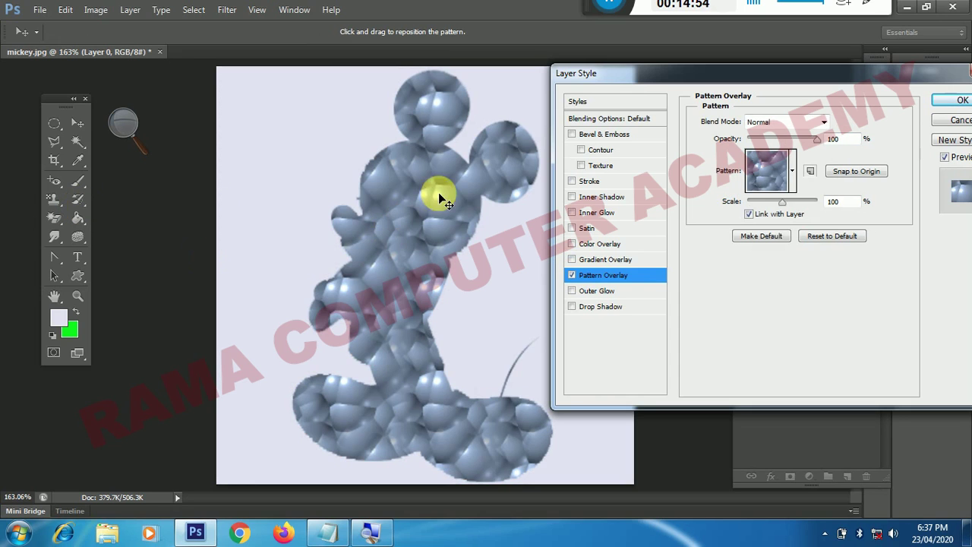
pyautogui.click(792, 168)
pyautogui.click(722, 213)
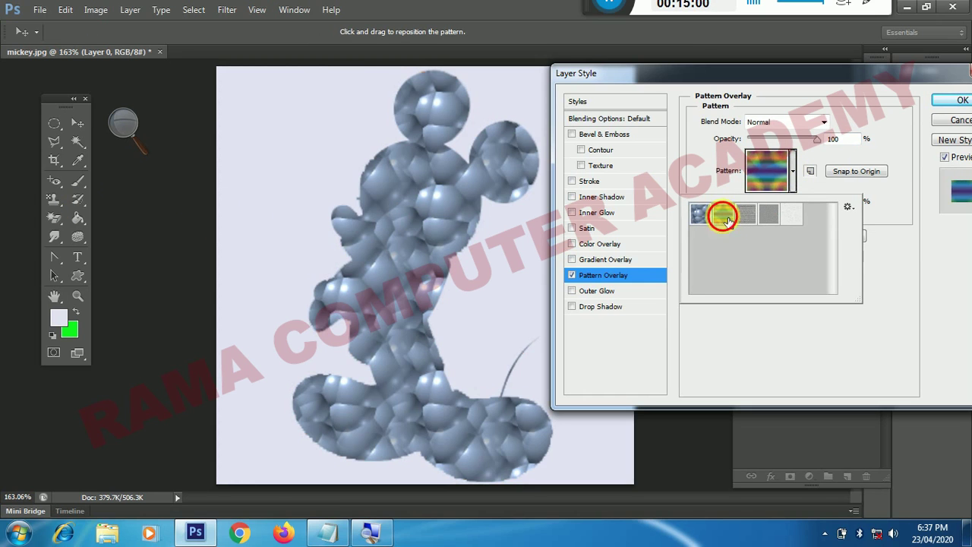
pyautogui.click(756, 218)
pyautogui.click(768, 215)
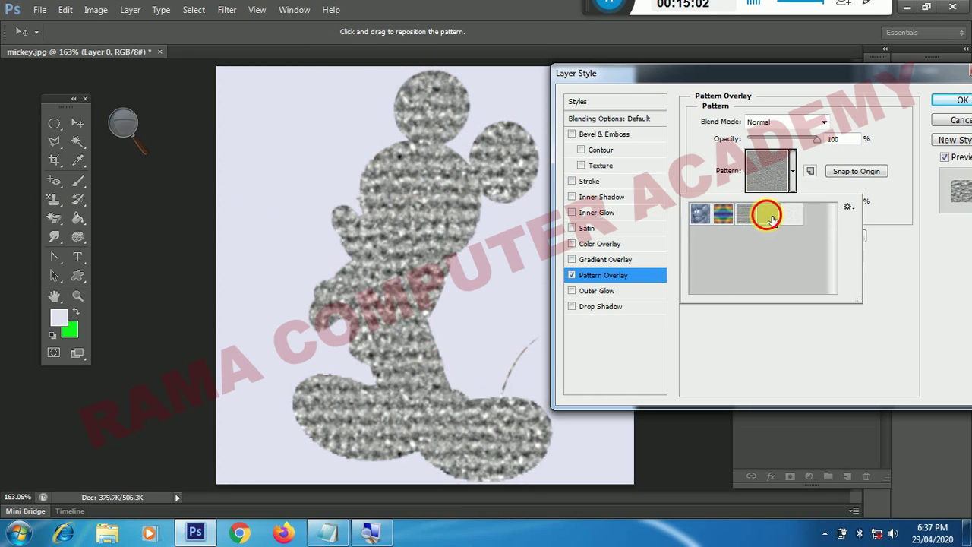
pyautogui.click(792, 214)
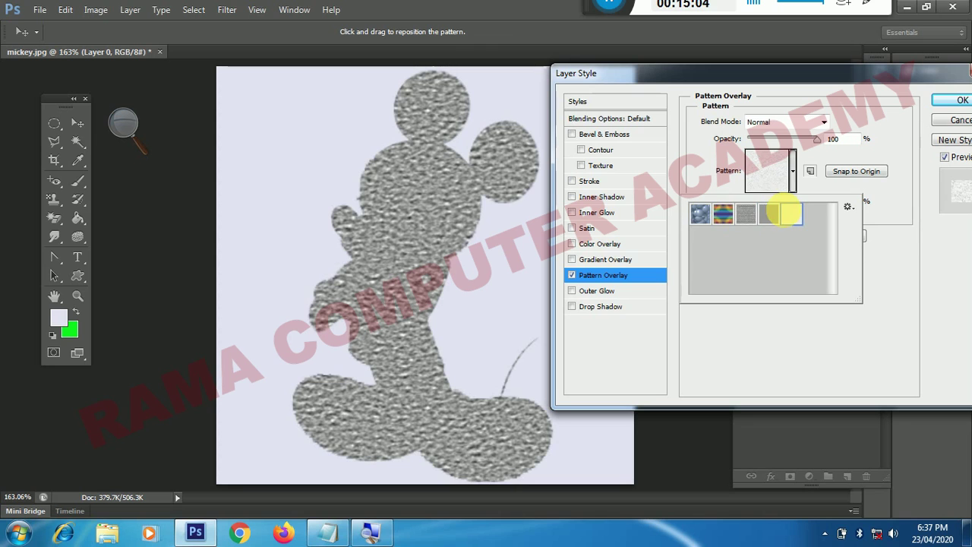
pyautogui.click(700, 214)
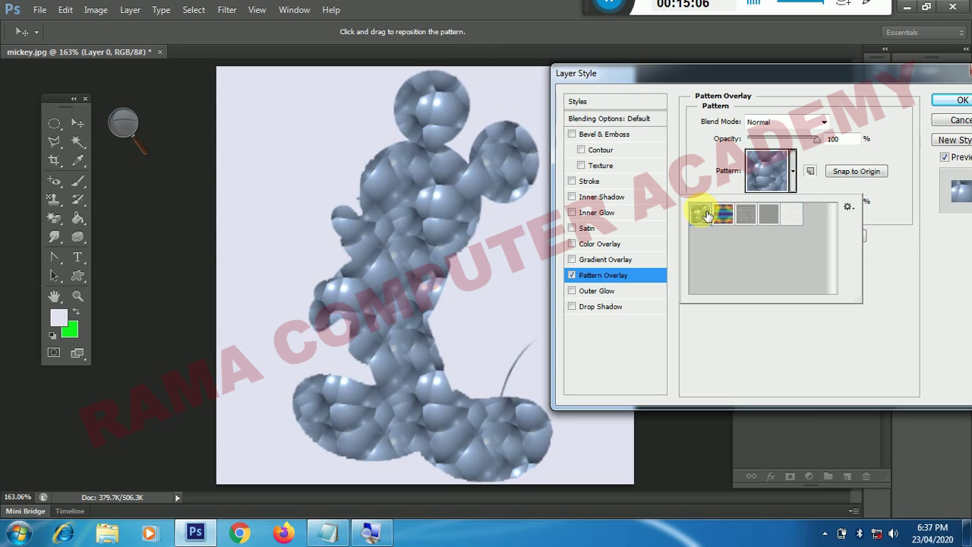
pyautogui.click(893, 283)
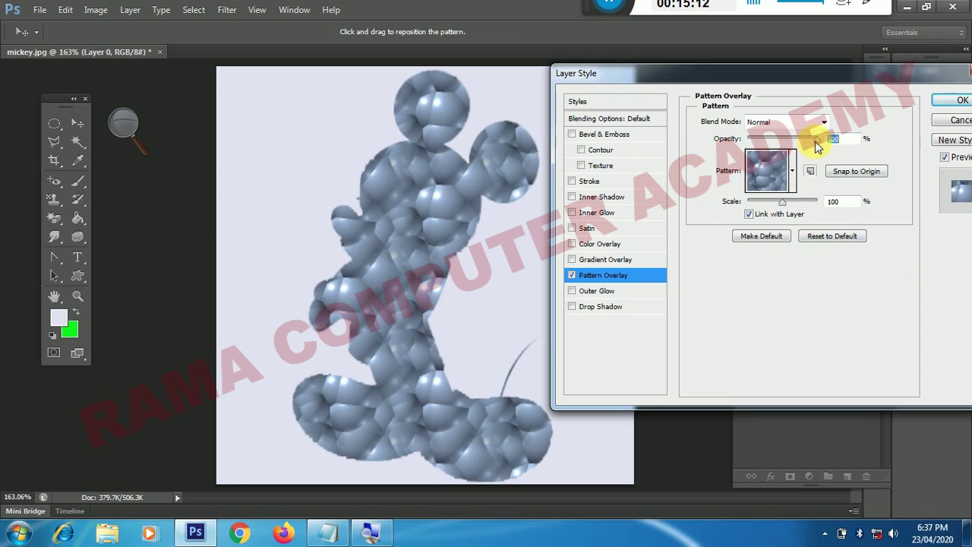
# Step: Set the pattern scale to 200% and lower its opacity, then untick Pattern Overlay
pyautogui.moveTo(816, 139); pyautogui.dragTo(766, 143)
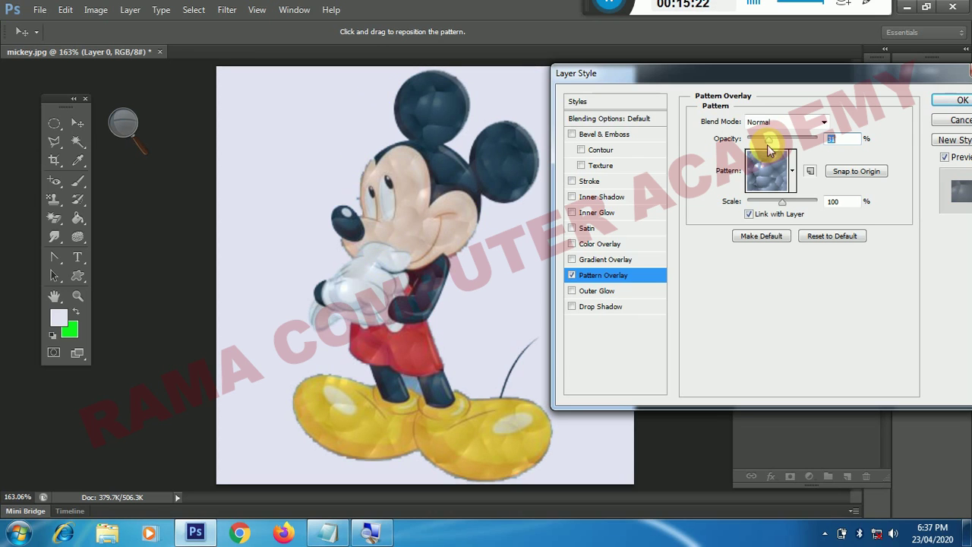
pyautogui.moveTo(768, 145); pyautogui.dragTo(817, 139)
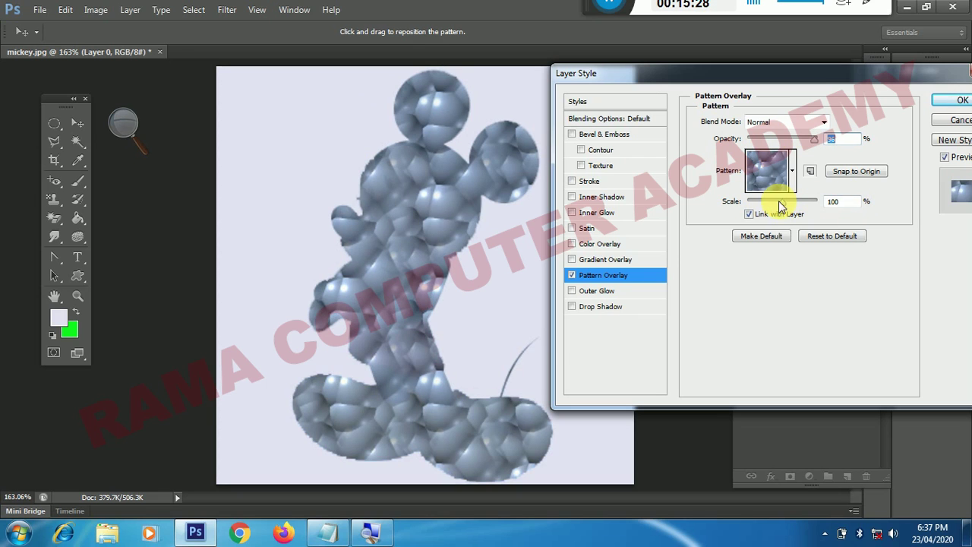
pyautogui.moveTo(780, 204)
pyautogui.mouseDown()
pyautogui.moveTo(794, 203)
pyautogui.moveTo(772, 205)
pyautogui.mouseUp()
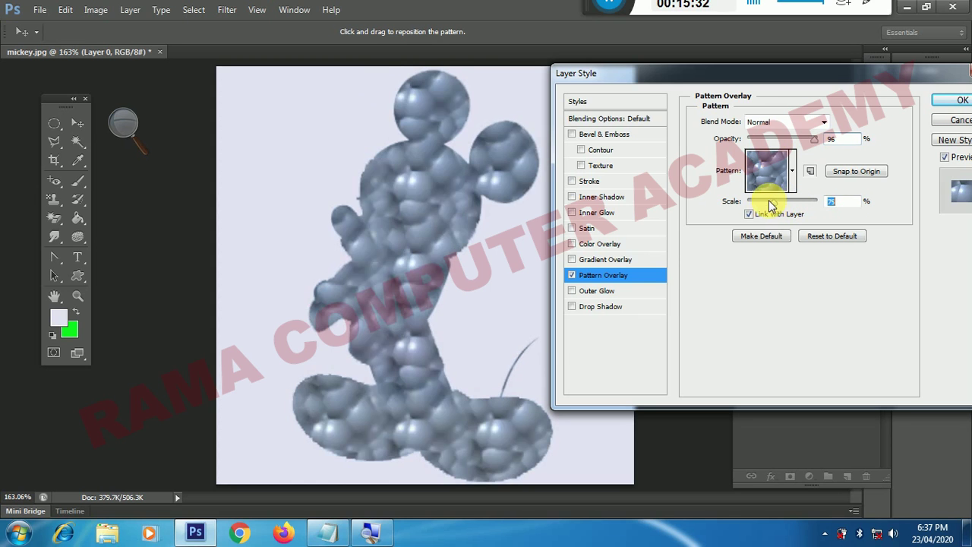
pyautogui.moveTo(771, 205)
pyautogui.mouseDown()
pyautogui.moveTo(754, 202)
pyautogui.moveTo(794, 207)
pyautogui.moveTo(784, 199)
pyautogui.mouseUp()
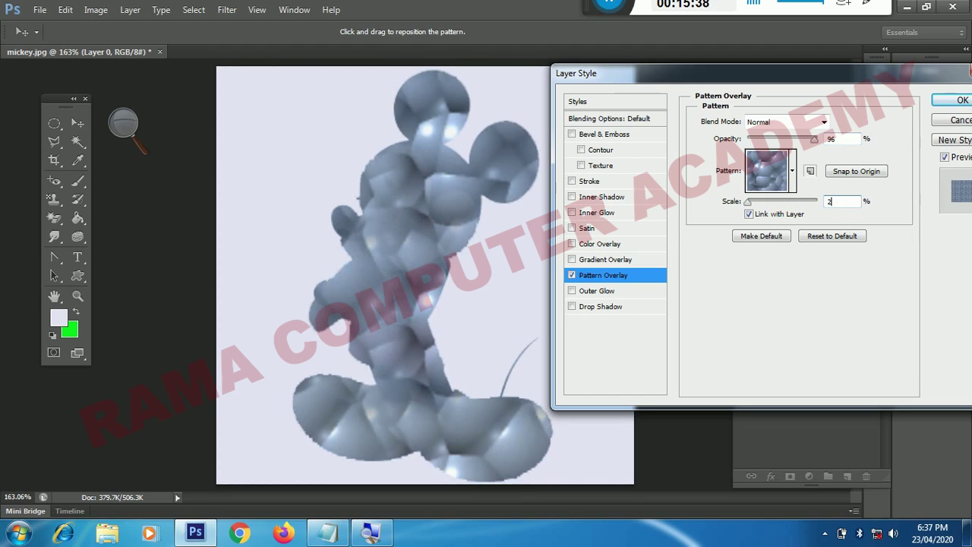
pyautogui.write('200')
pyautogui.moveTo(832, 139); pyautogui.dragTo(774, 145)
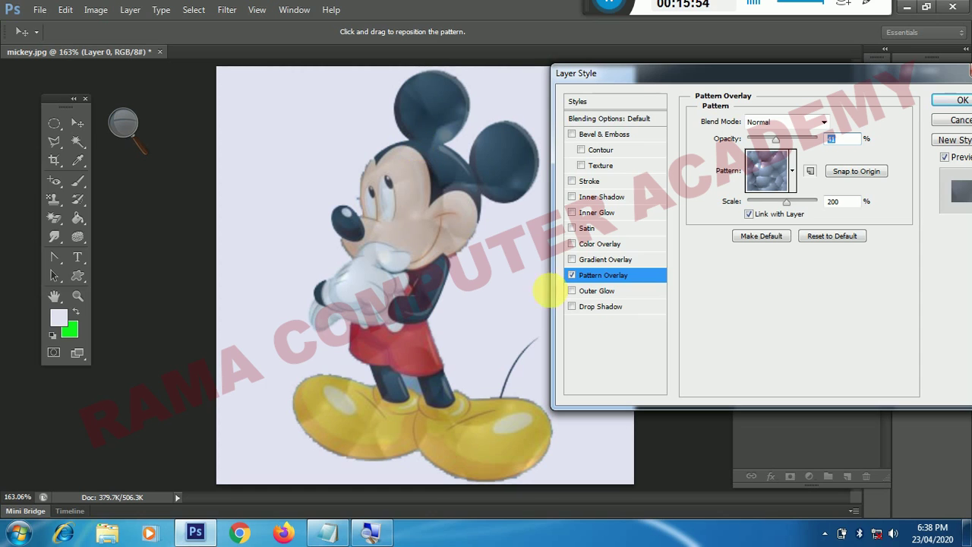
pyautogui.click(571, 276)
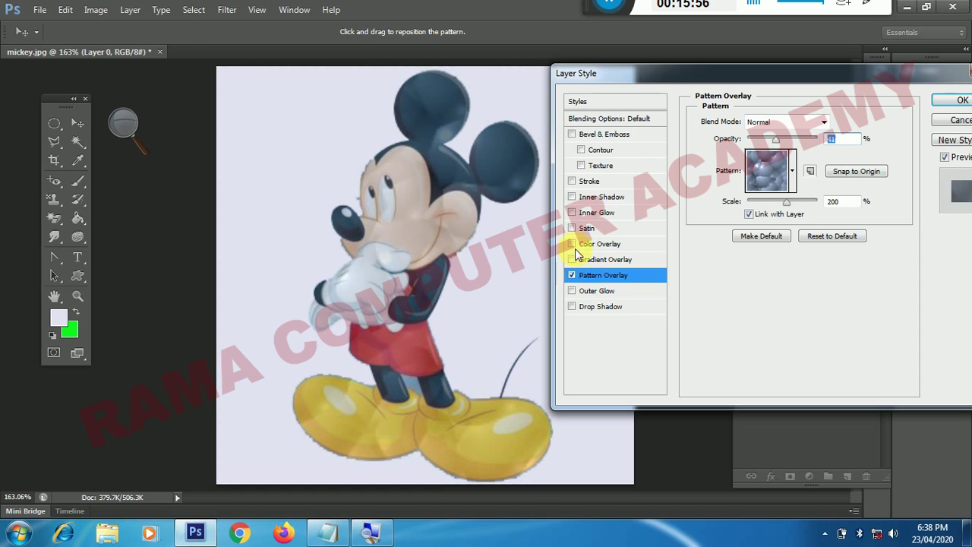
# Step: Try an inner shadow on Mickey at 13 px size and 17% choke, then disable it
pyautogui.click(586, 197)
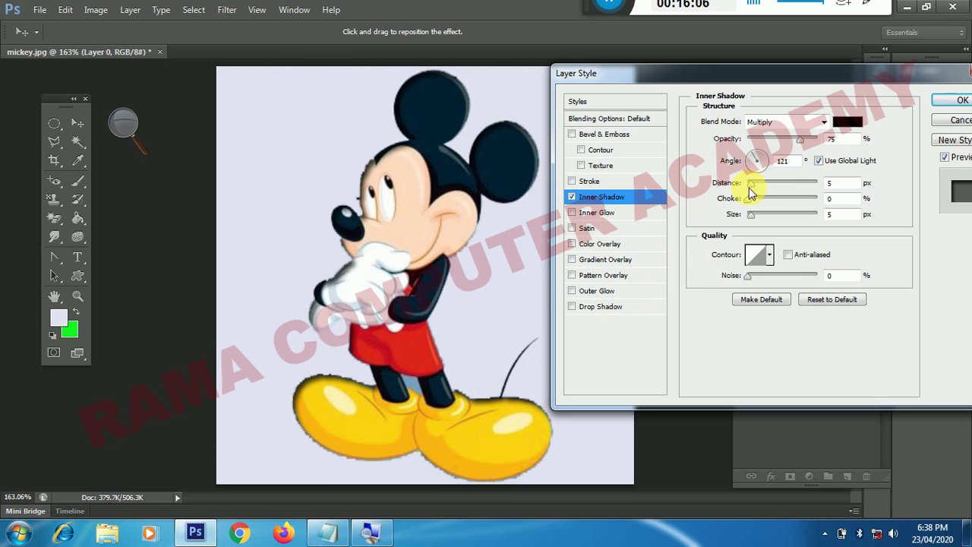
pyautogui.click(753, 214)
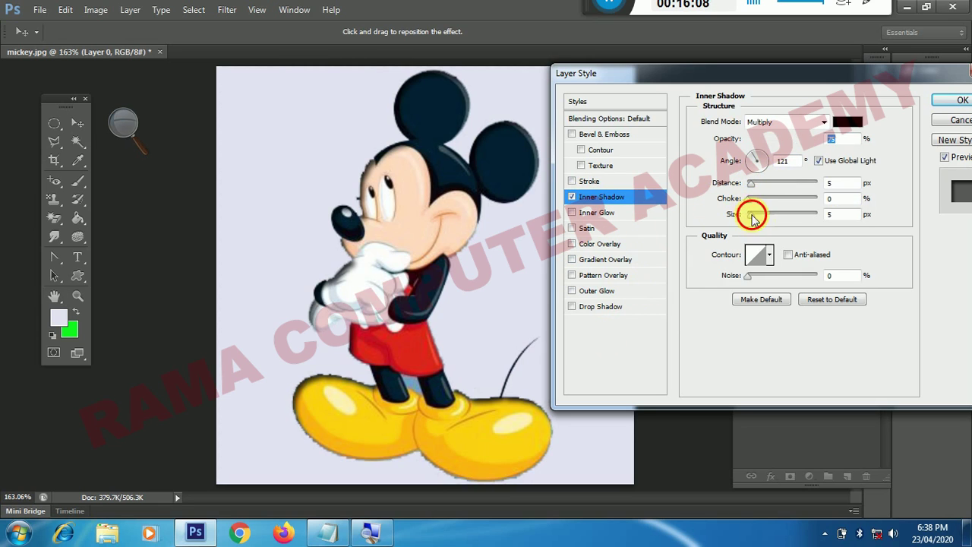
pyautogui.moveTo(766, 220)
pyautogui.mouseDown()
pyautogui.moveTo(754, 216)
pyautogui.moveTo(828, 202)
pyautogui.moveTo(759, 205)
pyautogui.mouseUp()
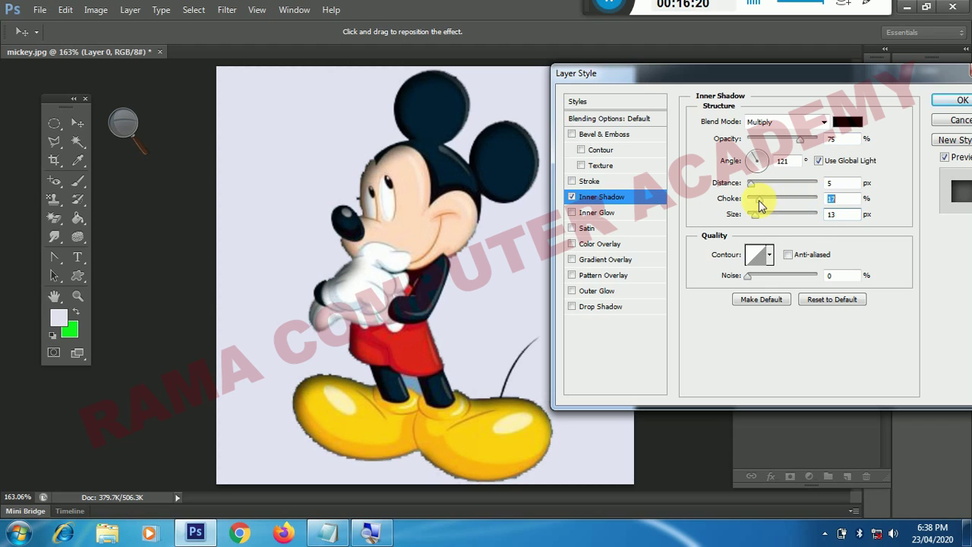
pyautogui.moveTo(752, 186)
pyautogui.mouseDown()
pyautogui.moveTo(776, 190)
pyautogui.moveTo(752, 191)
pyautogui.mouseUp()
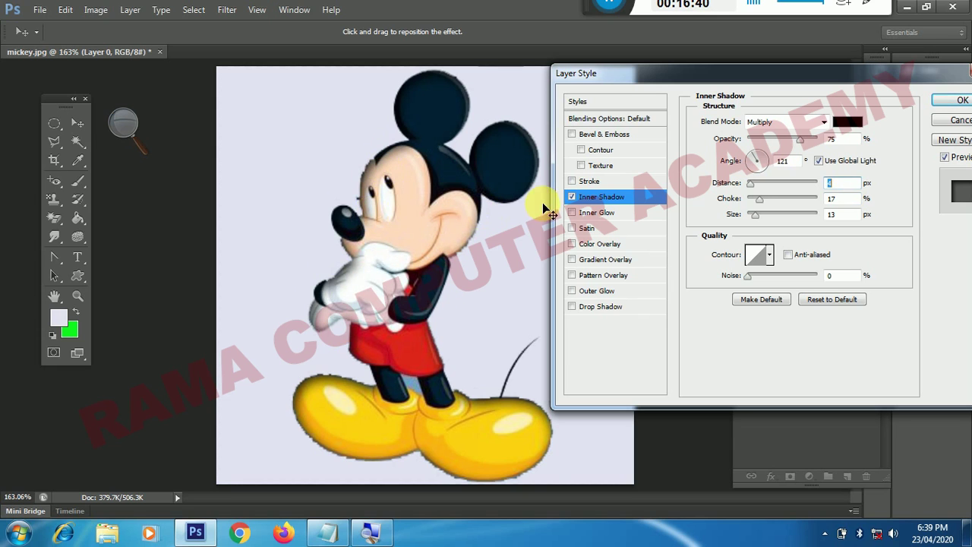
pyautogui.click(572, 198)
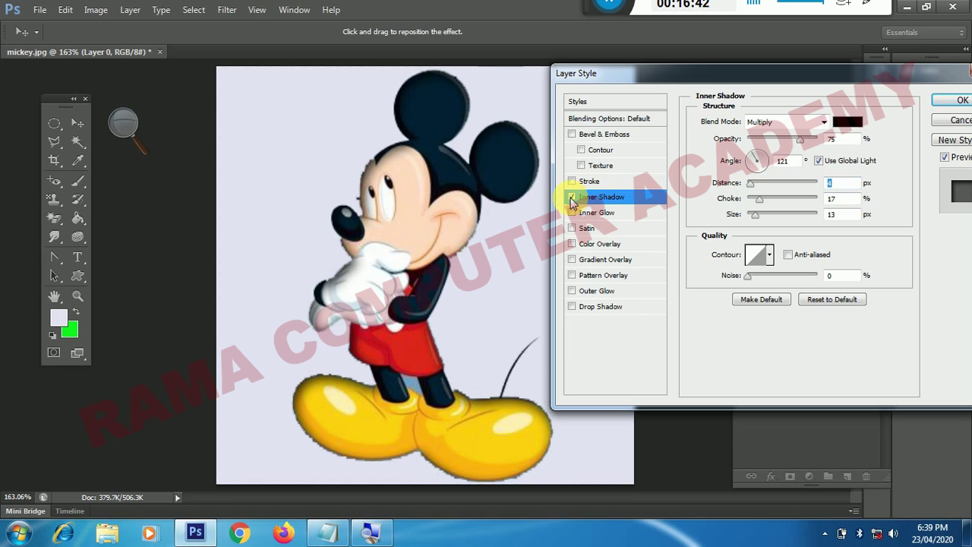
# Step: Enable Inner Glow with Normal blend mode and a deep blue glow colour
pyautogui.click(574, 214)
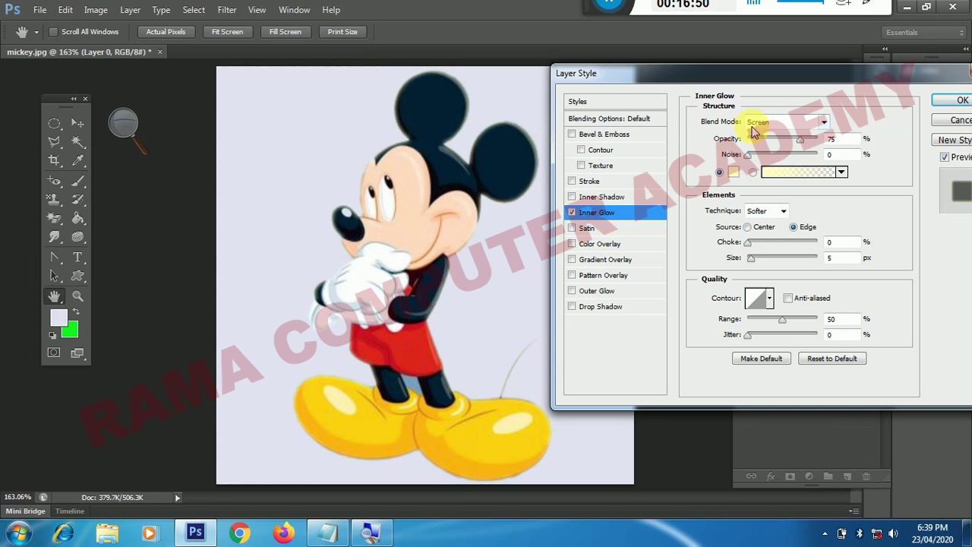
pyautogui.click(819, 123)
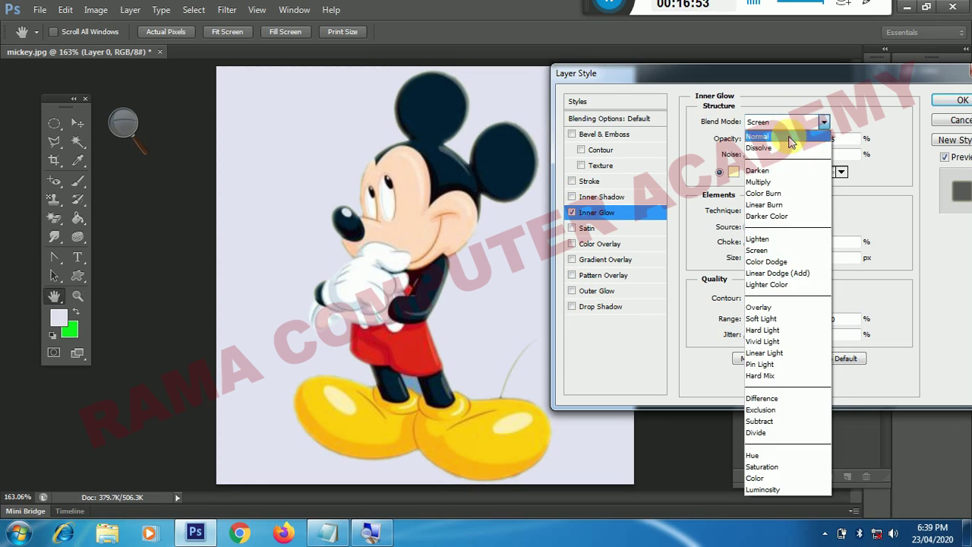
pyautogui.click(788, 138)
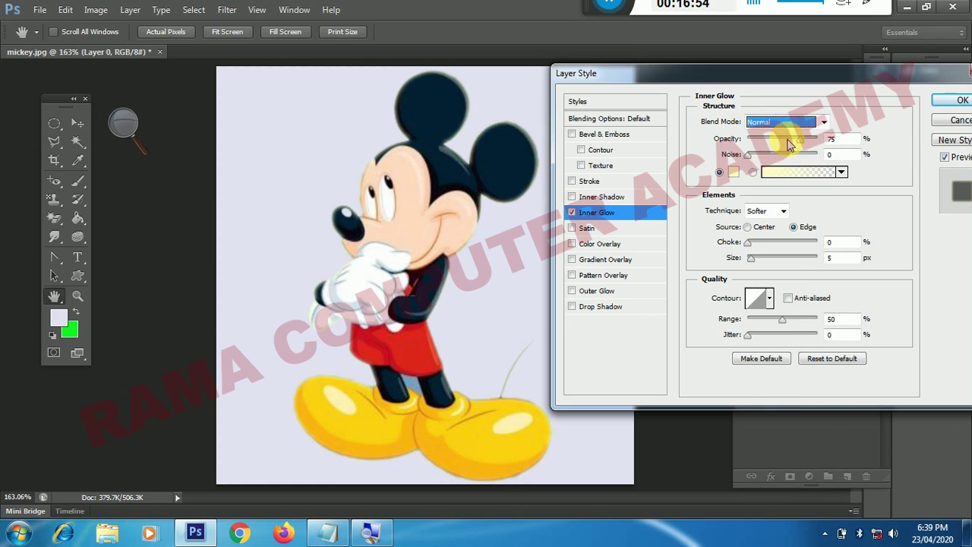
pyautogui.click(734, 172)
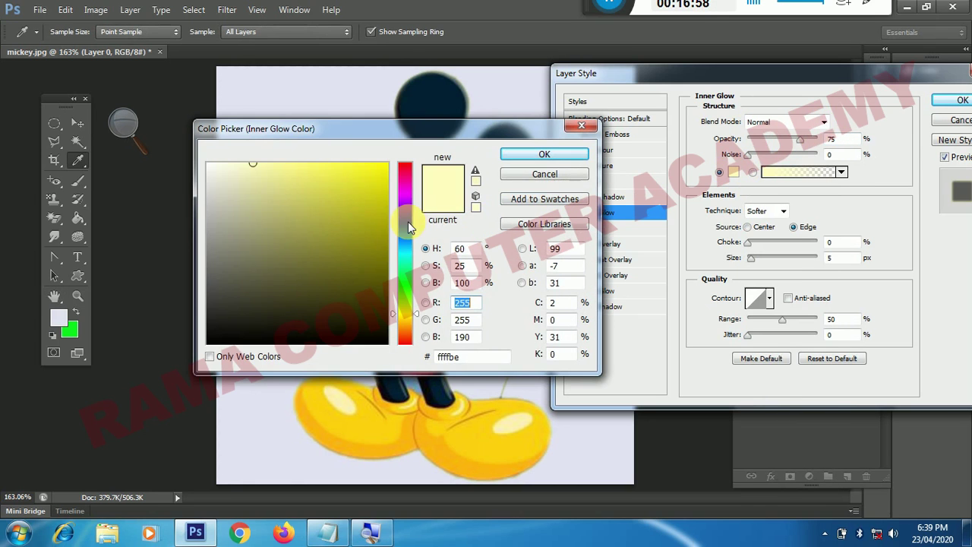
pyautogui.click(405, 221)
pyautogui.click(381, 173)
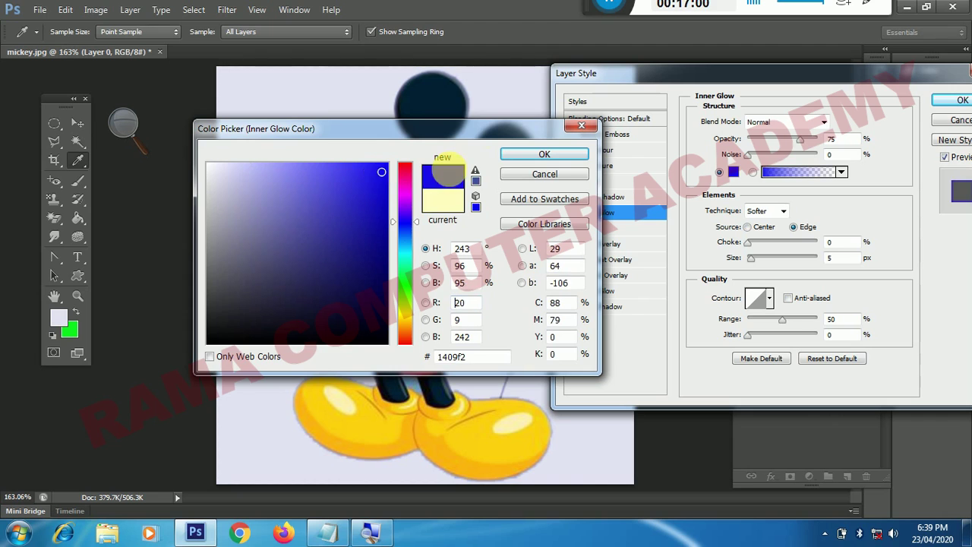
pyautogui.click(510, 158)
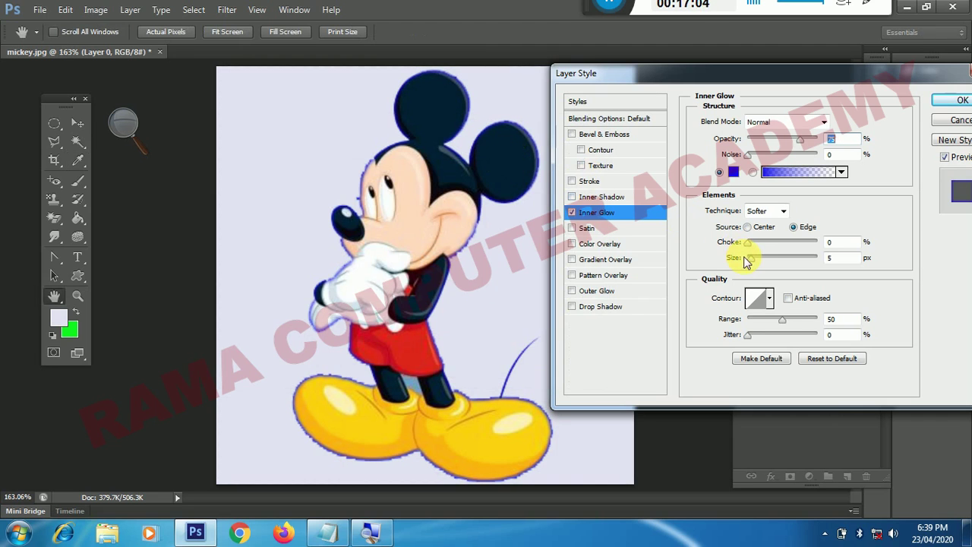
# Step: Adjust the blue glow's Size and Choke to 13 px, then switch Inner Glow off
pyautogui.moveTo(751, 262); pyautogui.dragTo(762, 262)
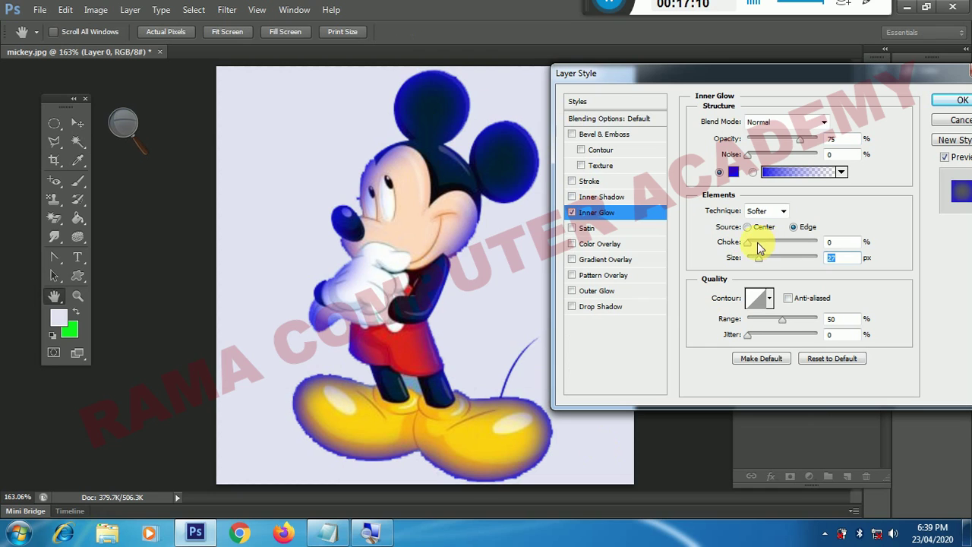
pyautogui.moveTo(749, 243); pyautogui.dragTo(824, 243)
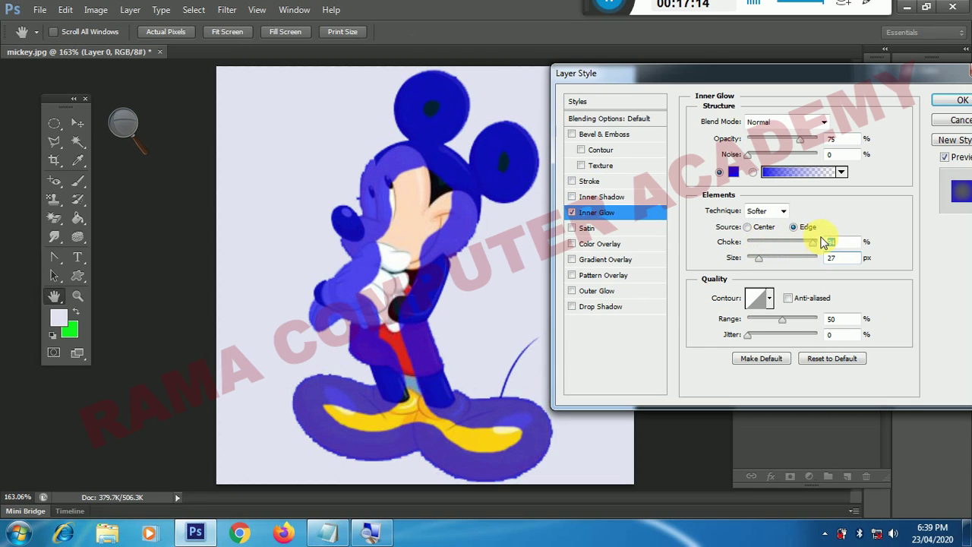
pyautogui.moveTo(824, 243)
pyautogui.mouseDown()
pyautogui.moveTo(770, 250)
pyautogui.moveTo(762, 262)
pyautogui.mouseUp()
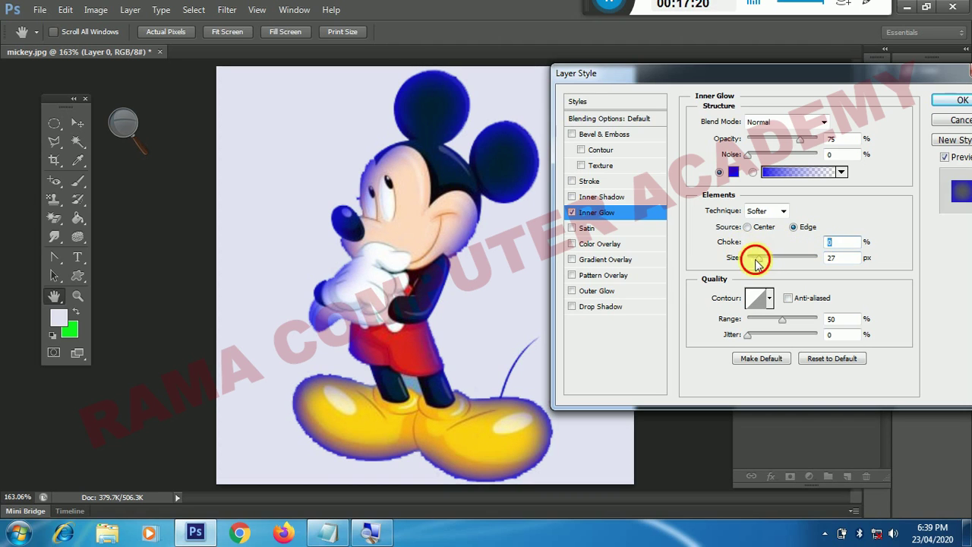
pyautogui.moveTo(764, 262)
pyautogui.mouseDown()
pyautogui.moveTo(776, 263)
pyautogui.moveTo(759, 264)
pyautogui.mouseUp()
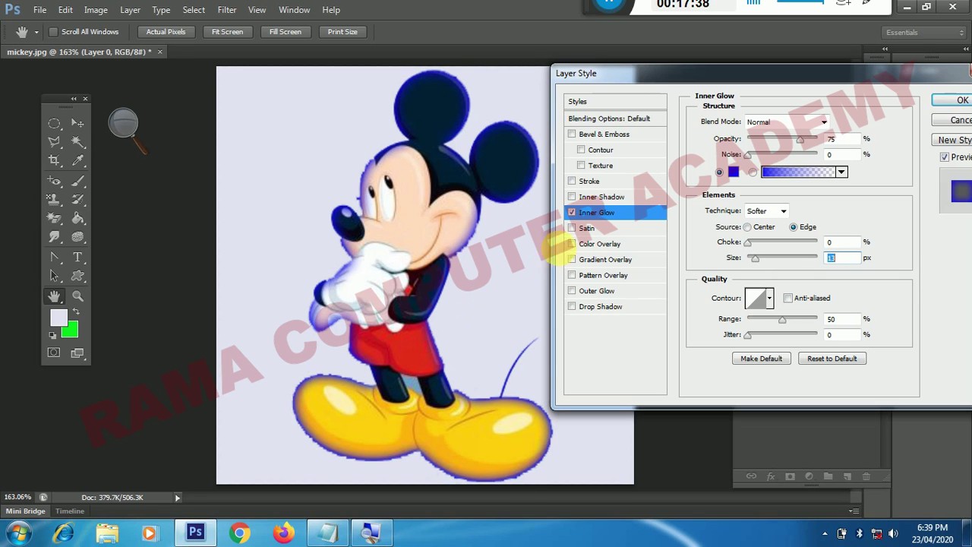
pyautogui.click(572, 213)
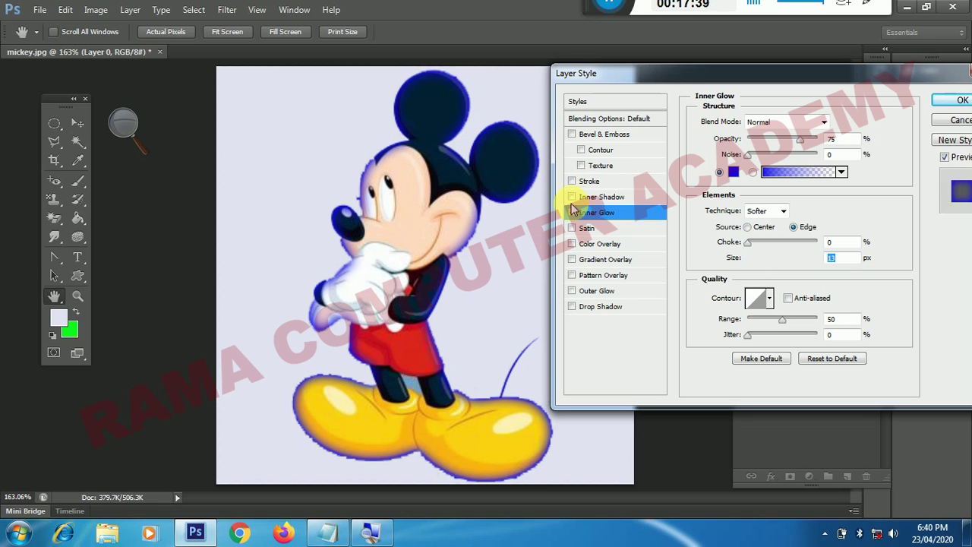
# Step: Enable Bevel & Emboss on Mickey, show its settings and toggle it to compare
pyautogui.click(572, 135)
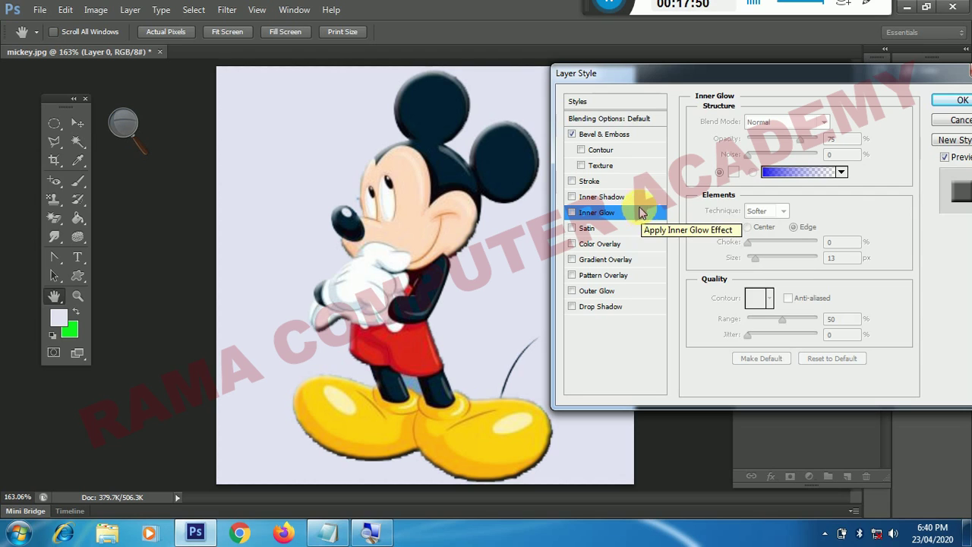
pyautogui.click(624, 136)
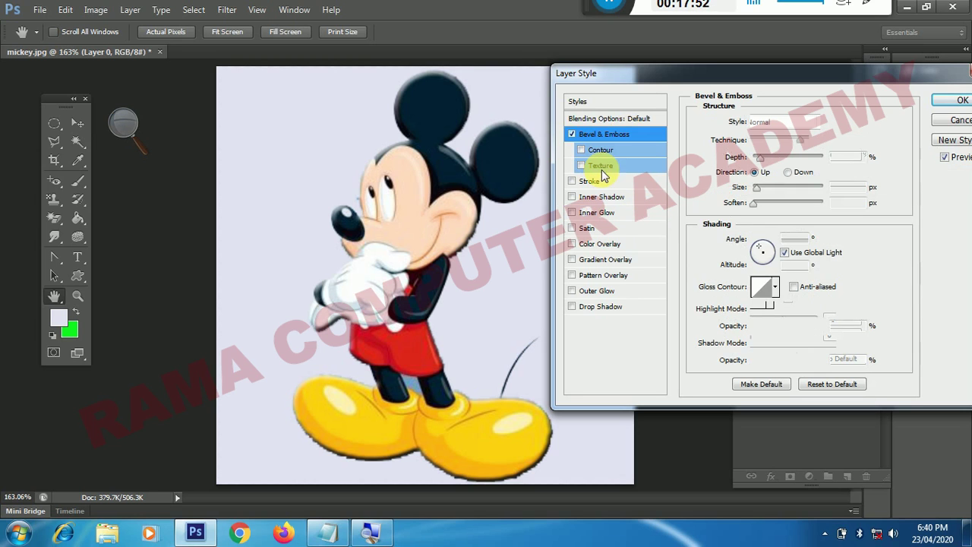
pyautogui.click(571, 134)
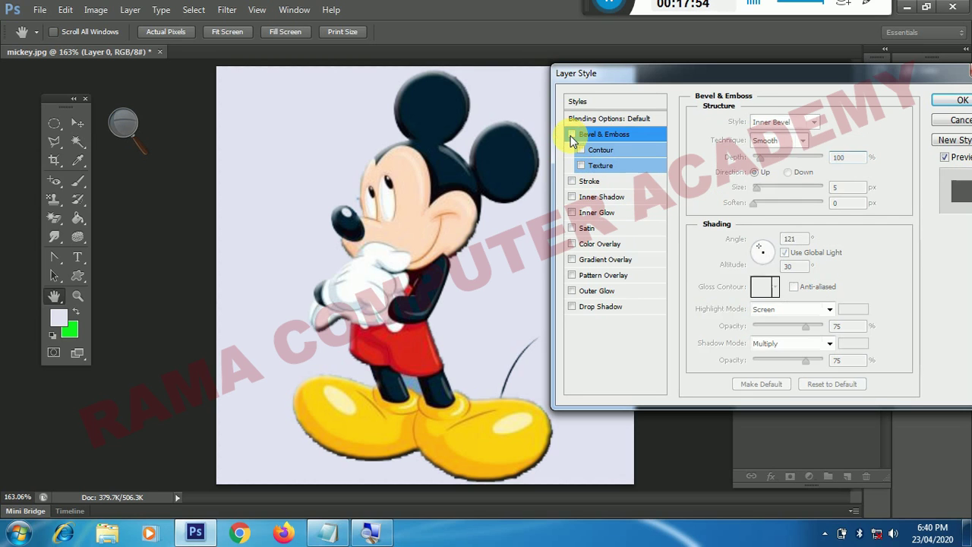
pyautogui.click(571, 134)
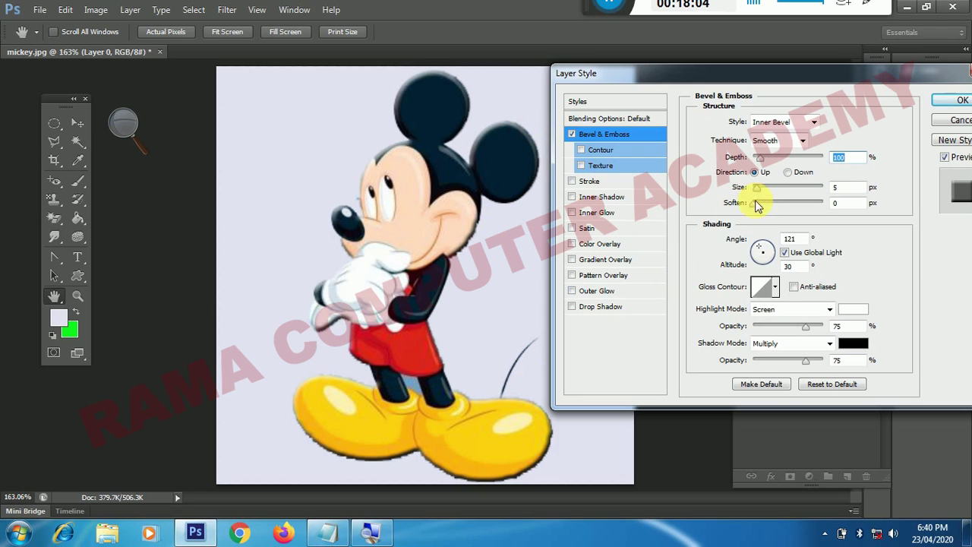
# Step: Set the inner bevel to 134% depth and 6 px size, comparing before and after
pyautogui.moveTo(762, 162); pyautogui.dragTo(791, 167)
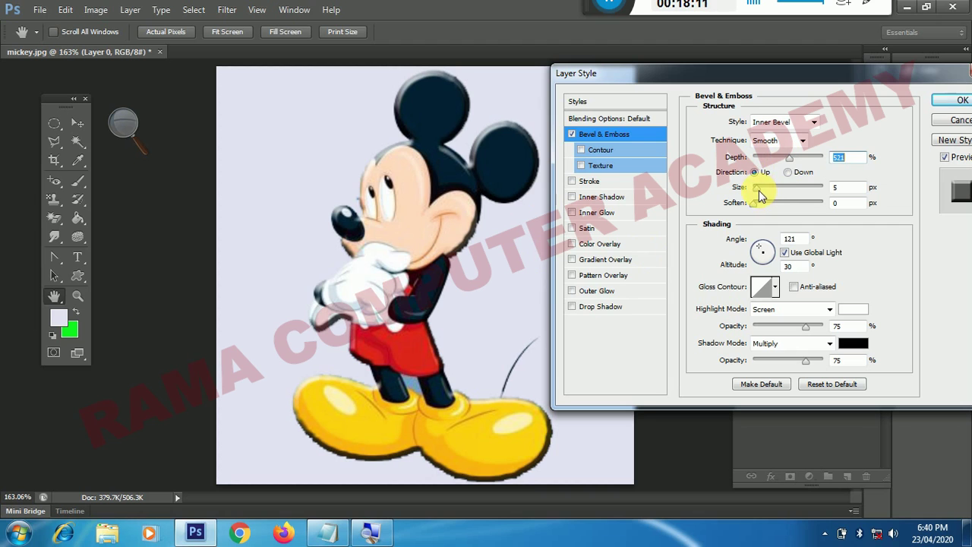
pyautogui.moveTo(757, 190); pyautogui.dragTo(762, 189)
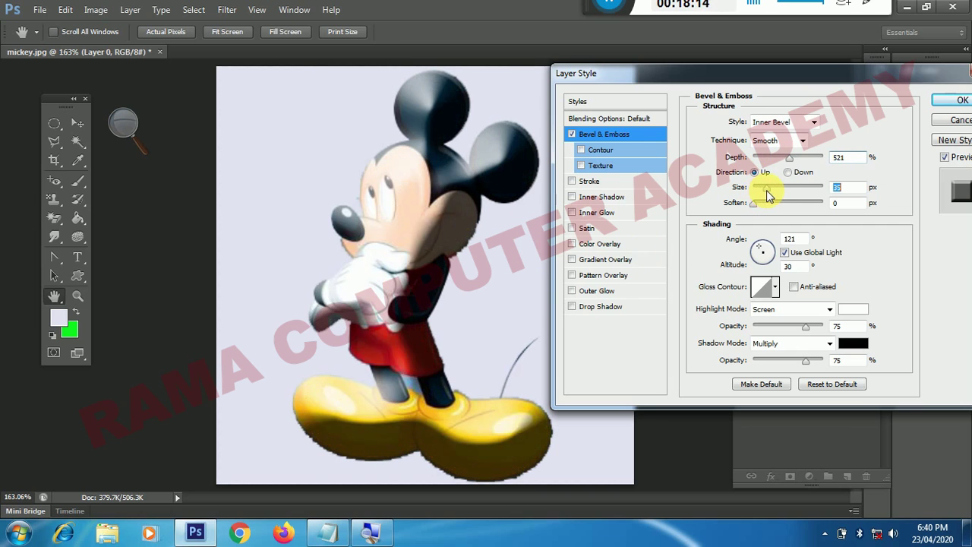
pyautogui.moveTo(759, 189); pyautogui.dragTo(757, 189)
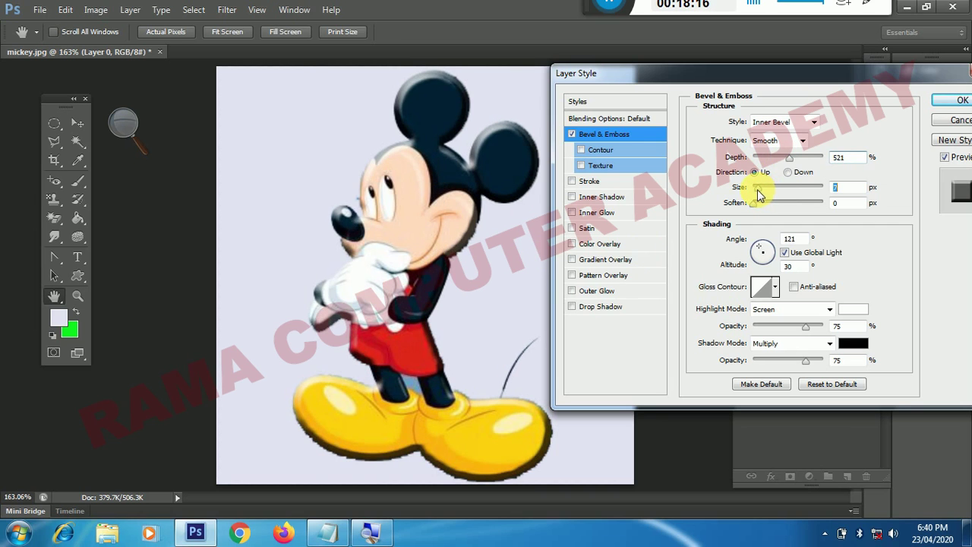
pyautogui.moveTo(793, 157); pyautogui.dragTo(761, 158)
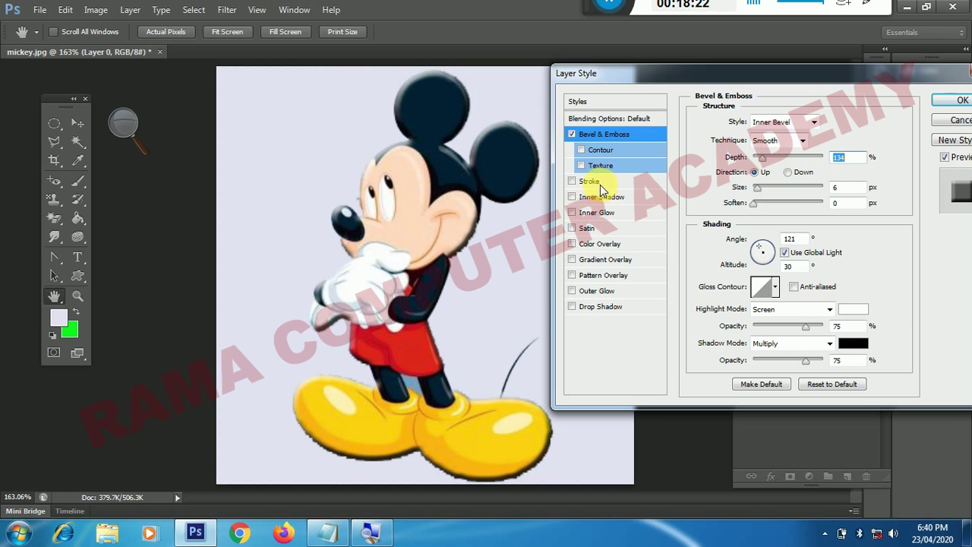
pyautogui.click(571, 135)
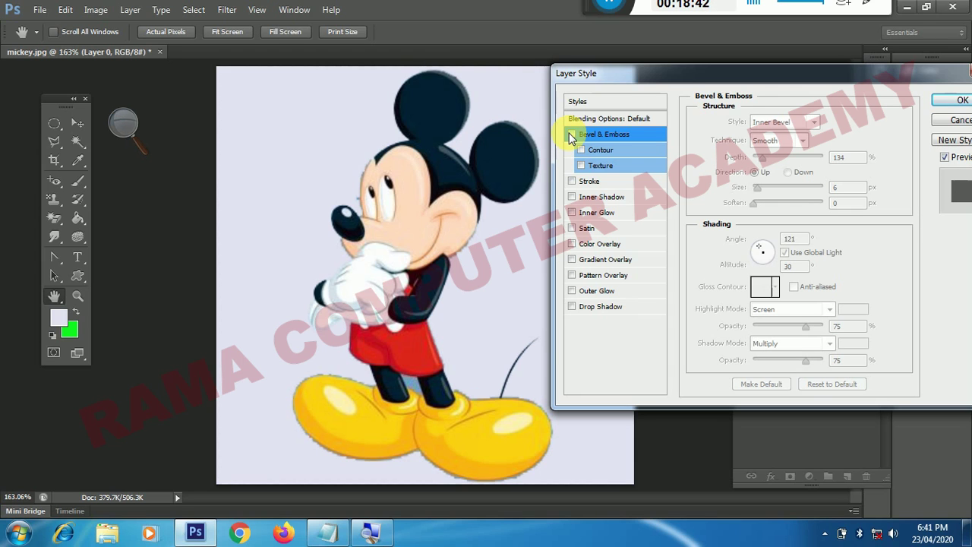
pyautogui.click(573, 134)
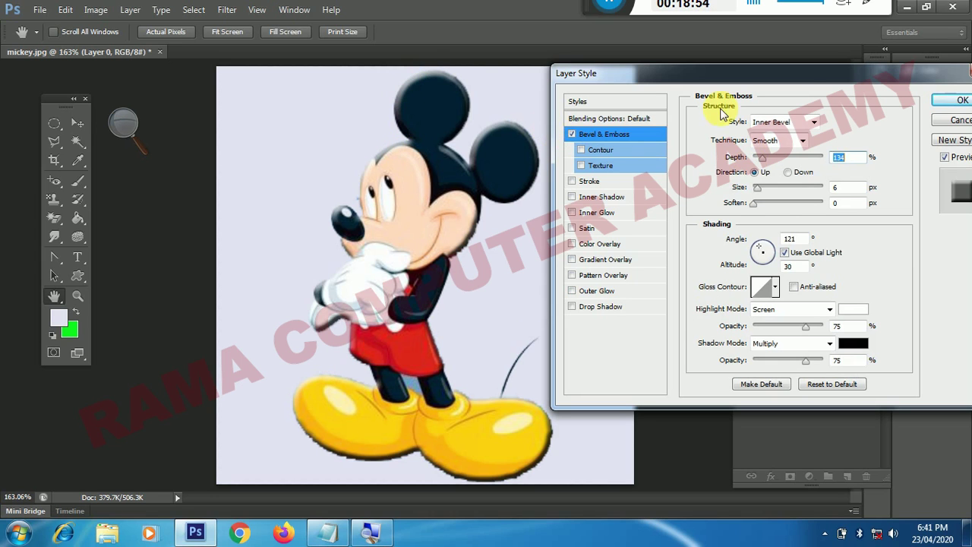
# Step: Apply the style, make Stroke, Color Overlay and Drop Shadow visible, then return to Notepad's outline
pyautogui.click(942, 101)
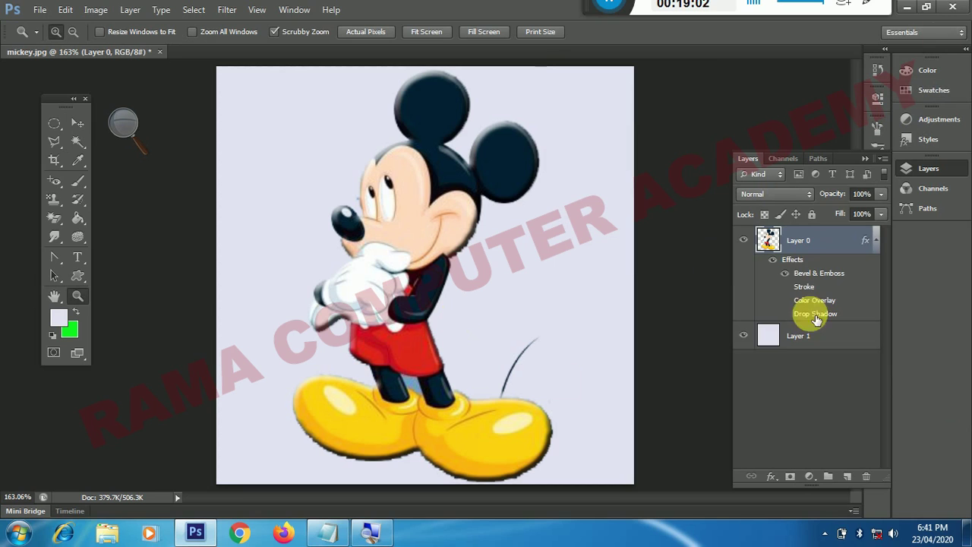
pyautogui.click(785, 287)
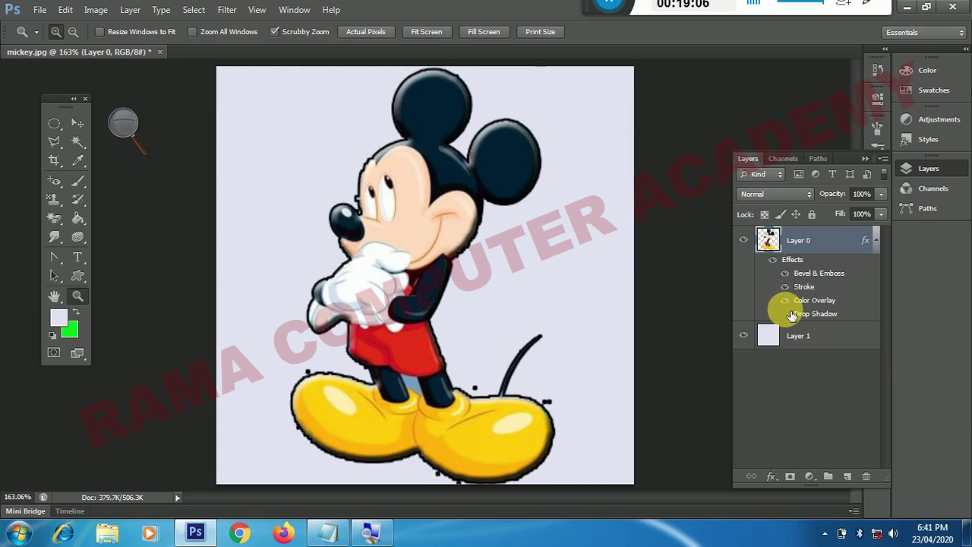
pyautogui.click(785, 300)
pyautogui.click(788, 314)
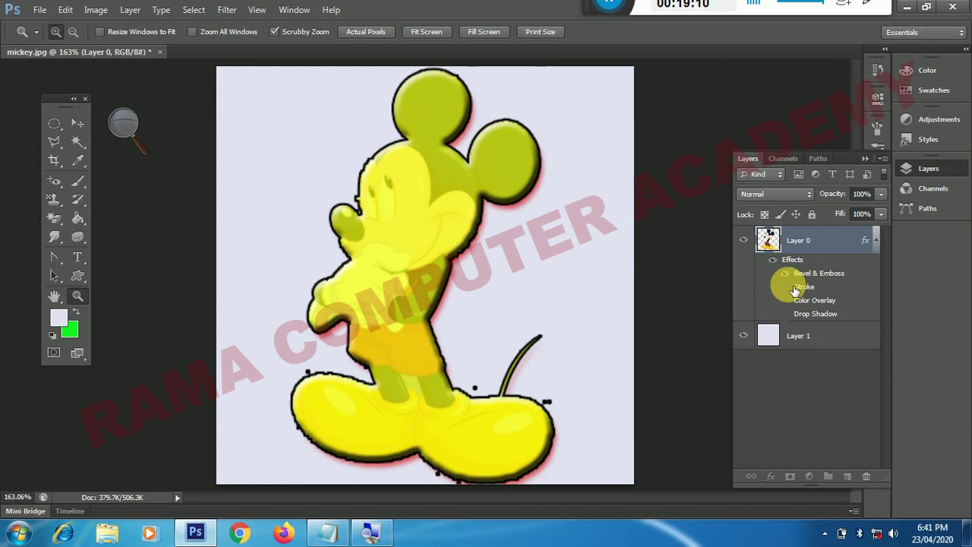
pyautogui.click(772, 260)
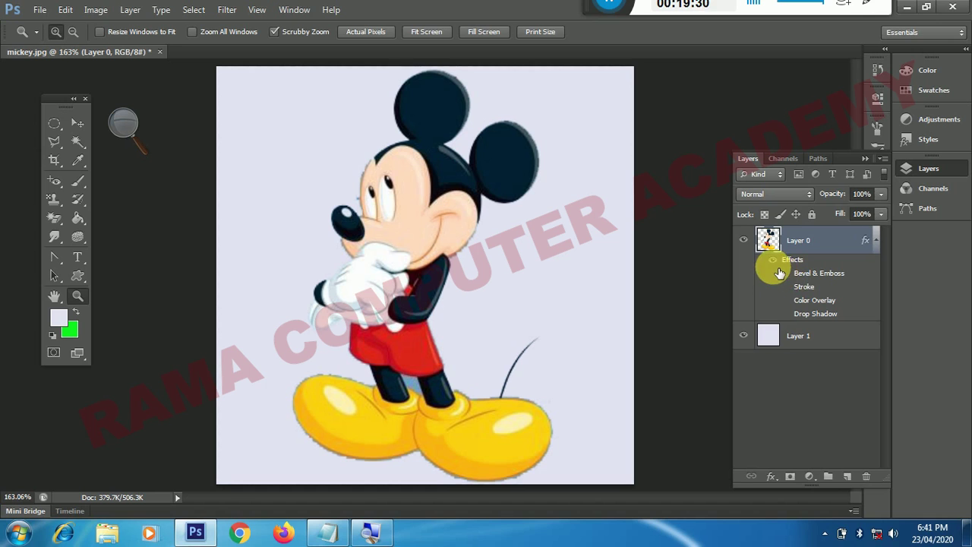
pyautogui.moveTo(793, 287); pyautogui.dragTo(787, 315)
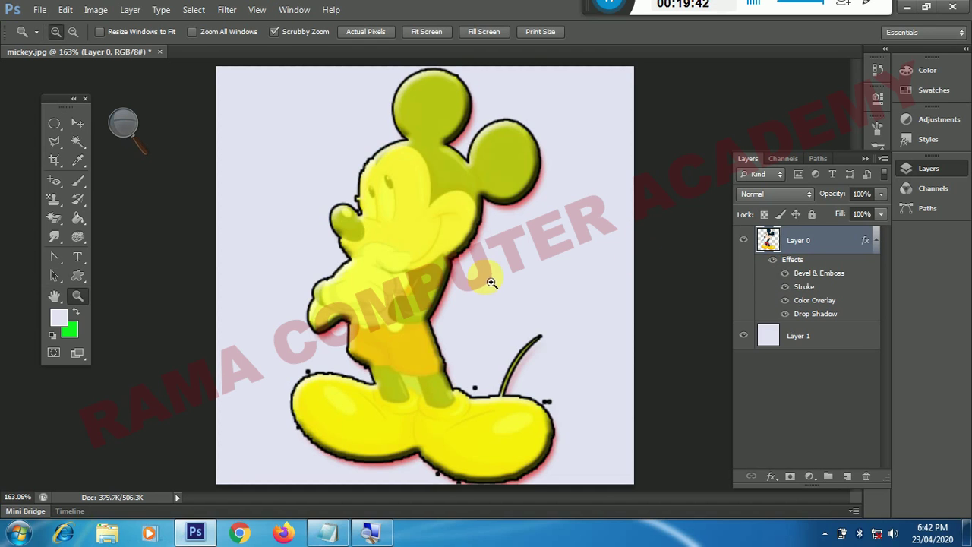
pyautogui.click(332, 532)
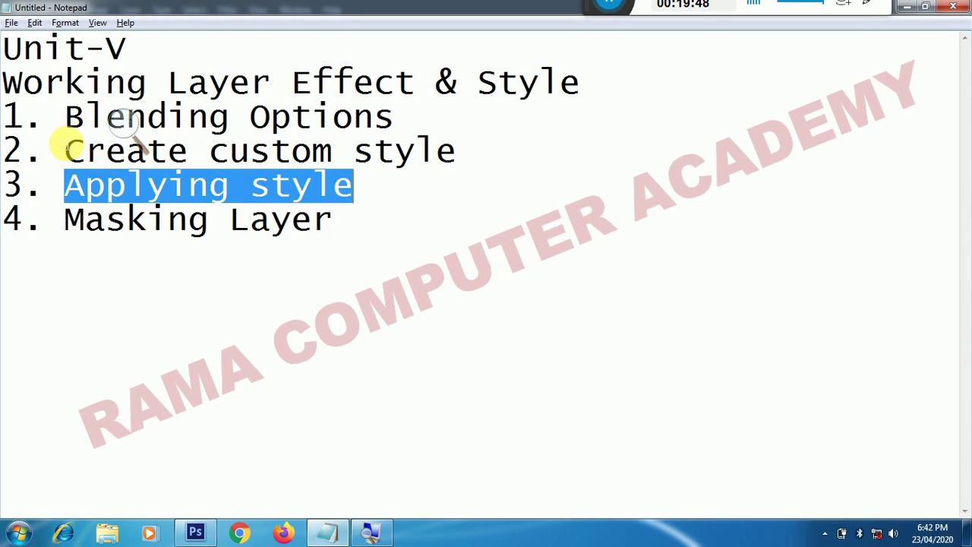
pyautogui.moveTo(66, 118); pyautogui.dragTo(230, 118)
pyautogui.moveTo(391, 116); pyautogui.dragTo(395, 116)
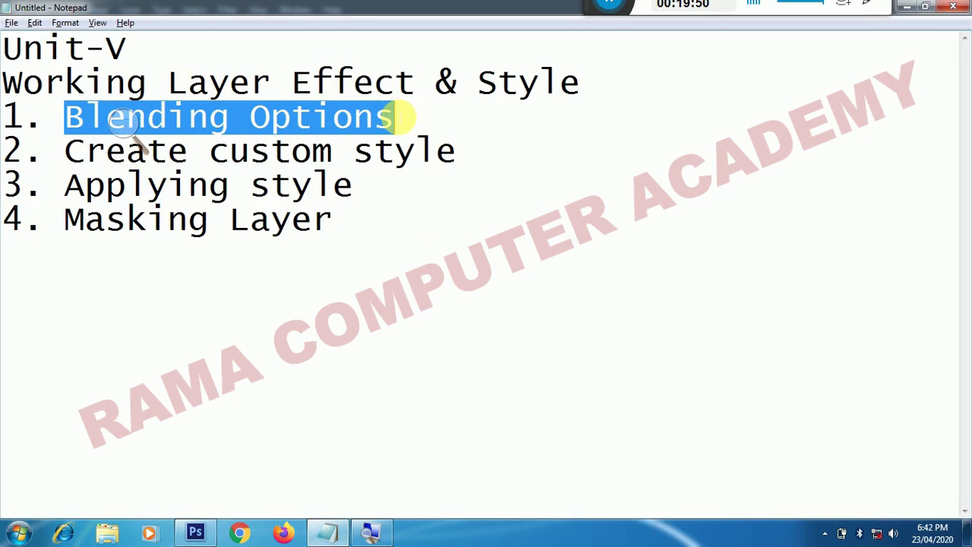
pyautogui.moveTo(69, 151); pyautogui.dragTo(467, 154)
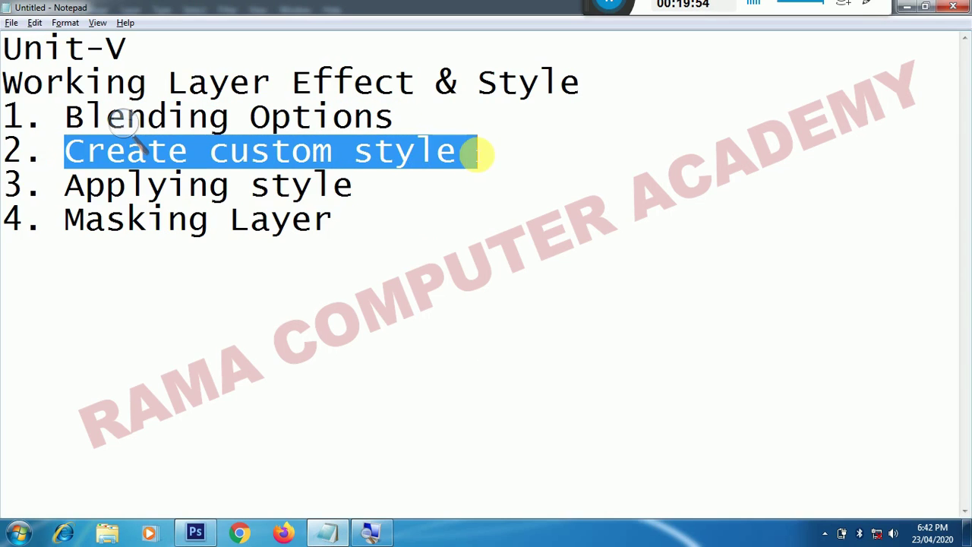
pyautogui.moveTo(68, 185); pyautogui.dragTo(355, 186)
pyautogui.moveTo(67, 219); pyautogui.dragTo(334, 217)
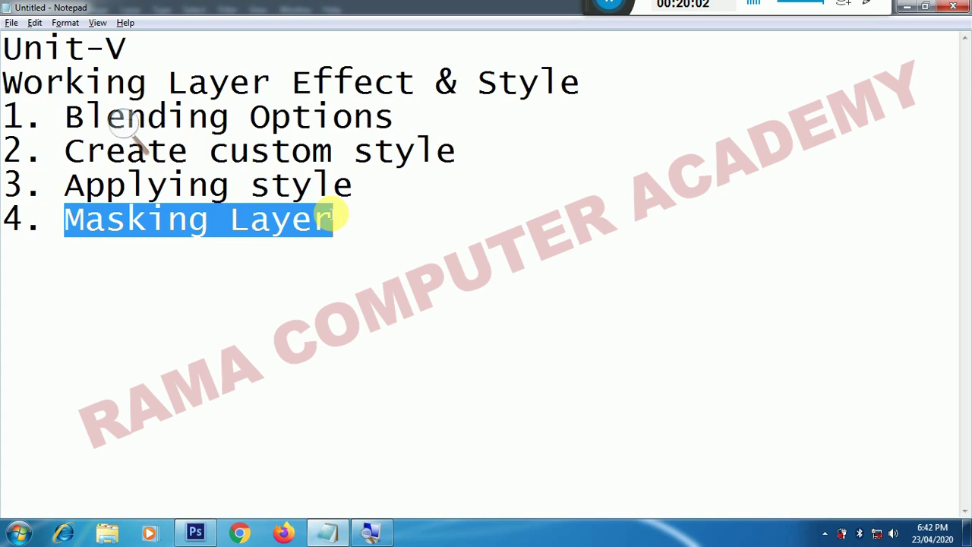